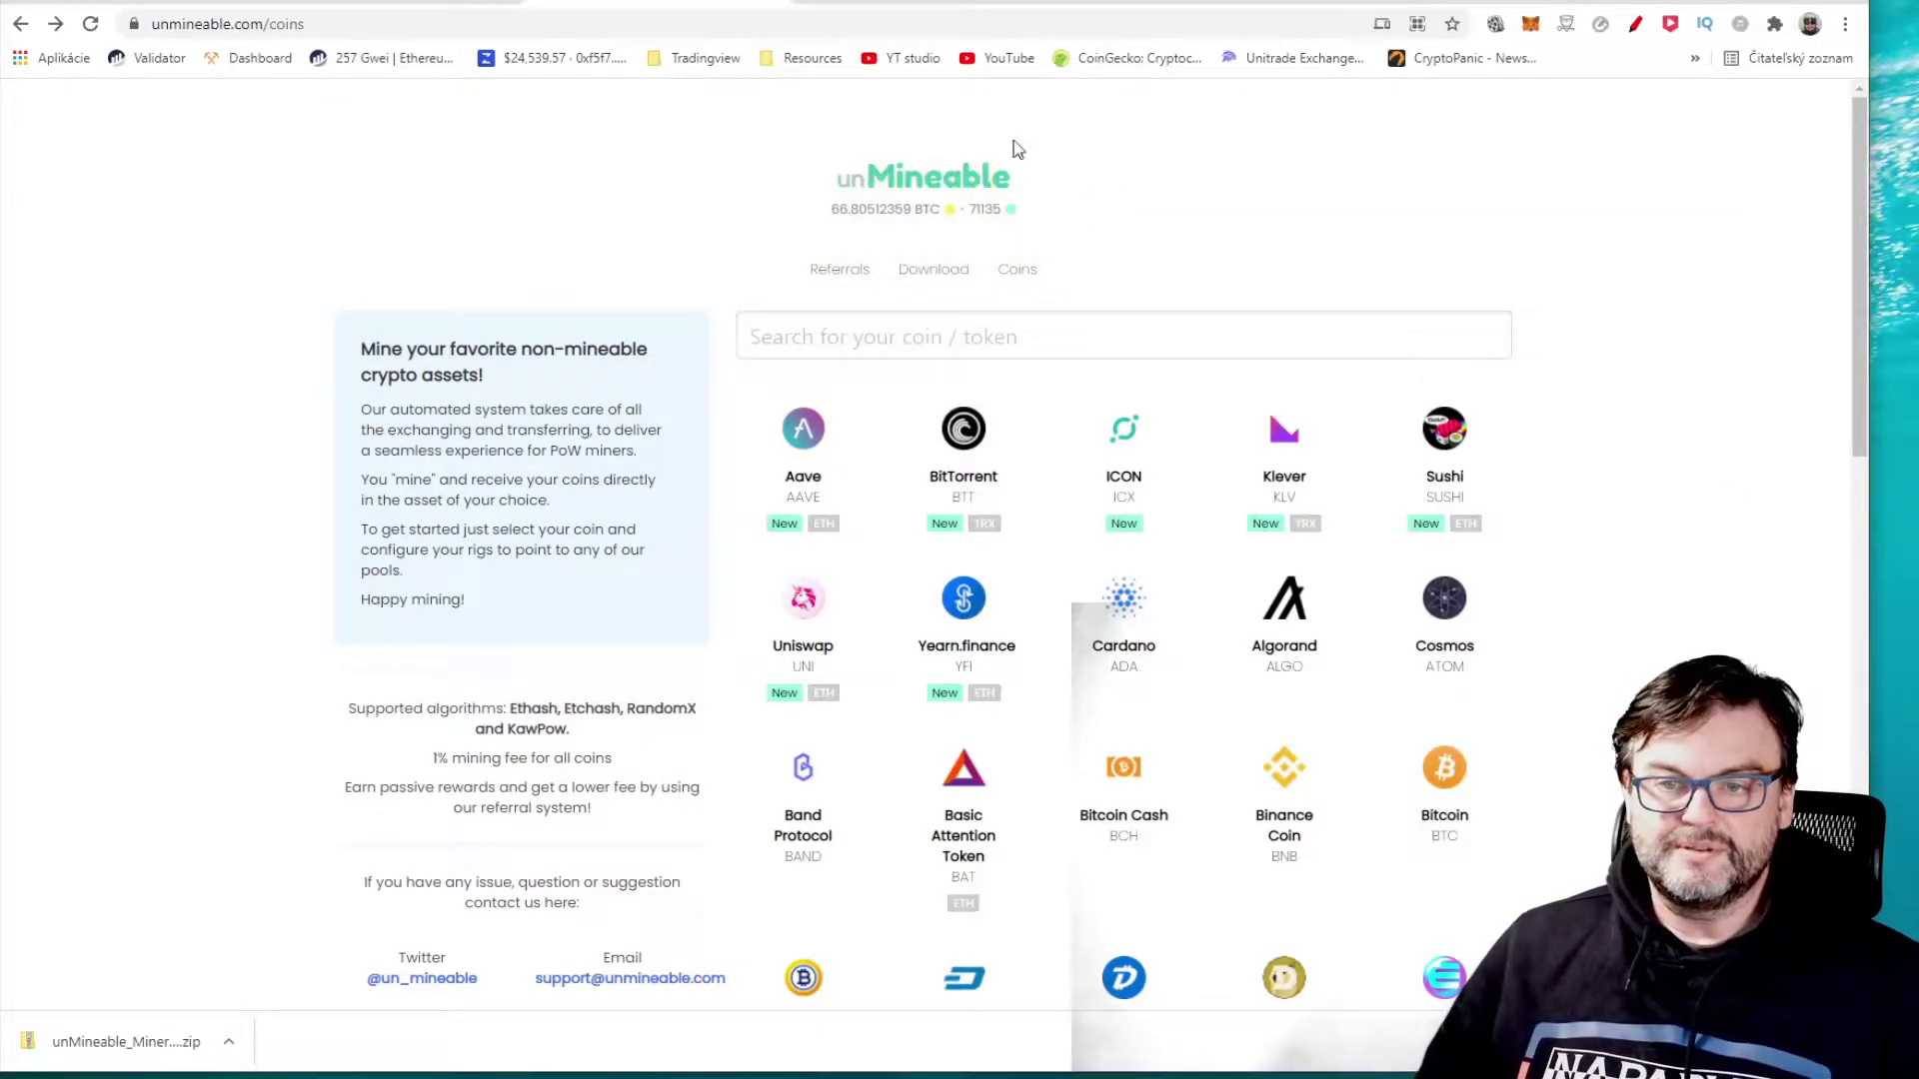
View the unMineable miner download page, and return to the coin list.
{"action": "left_click", "coordinate": [917, 287]}
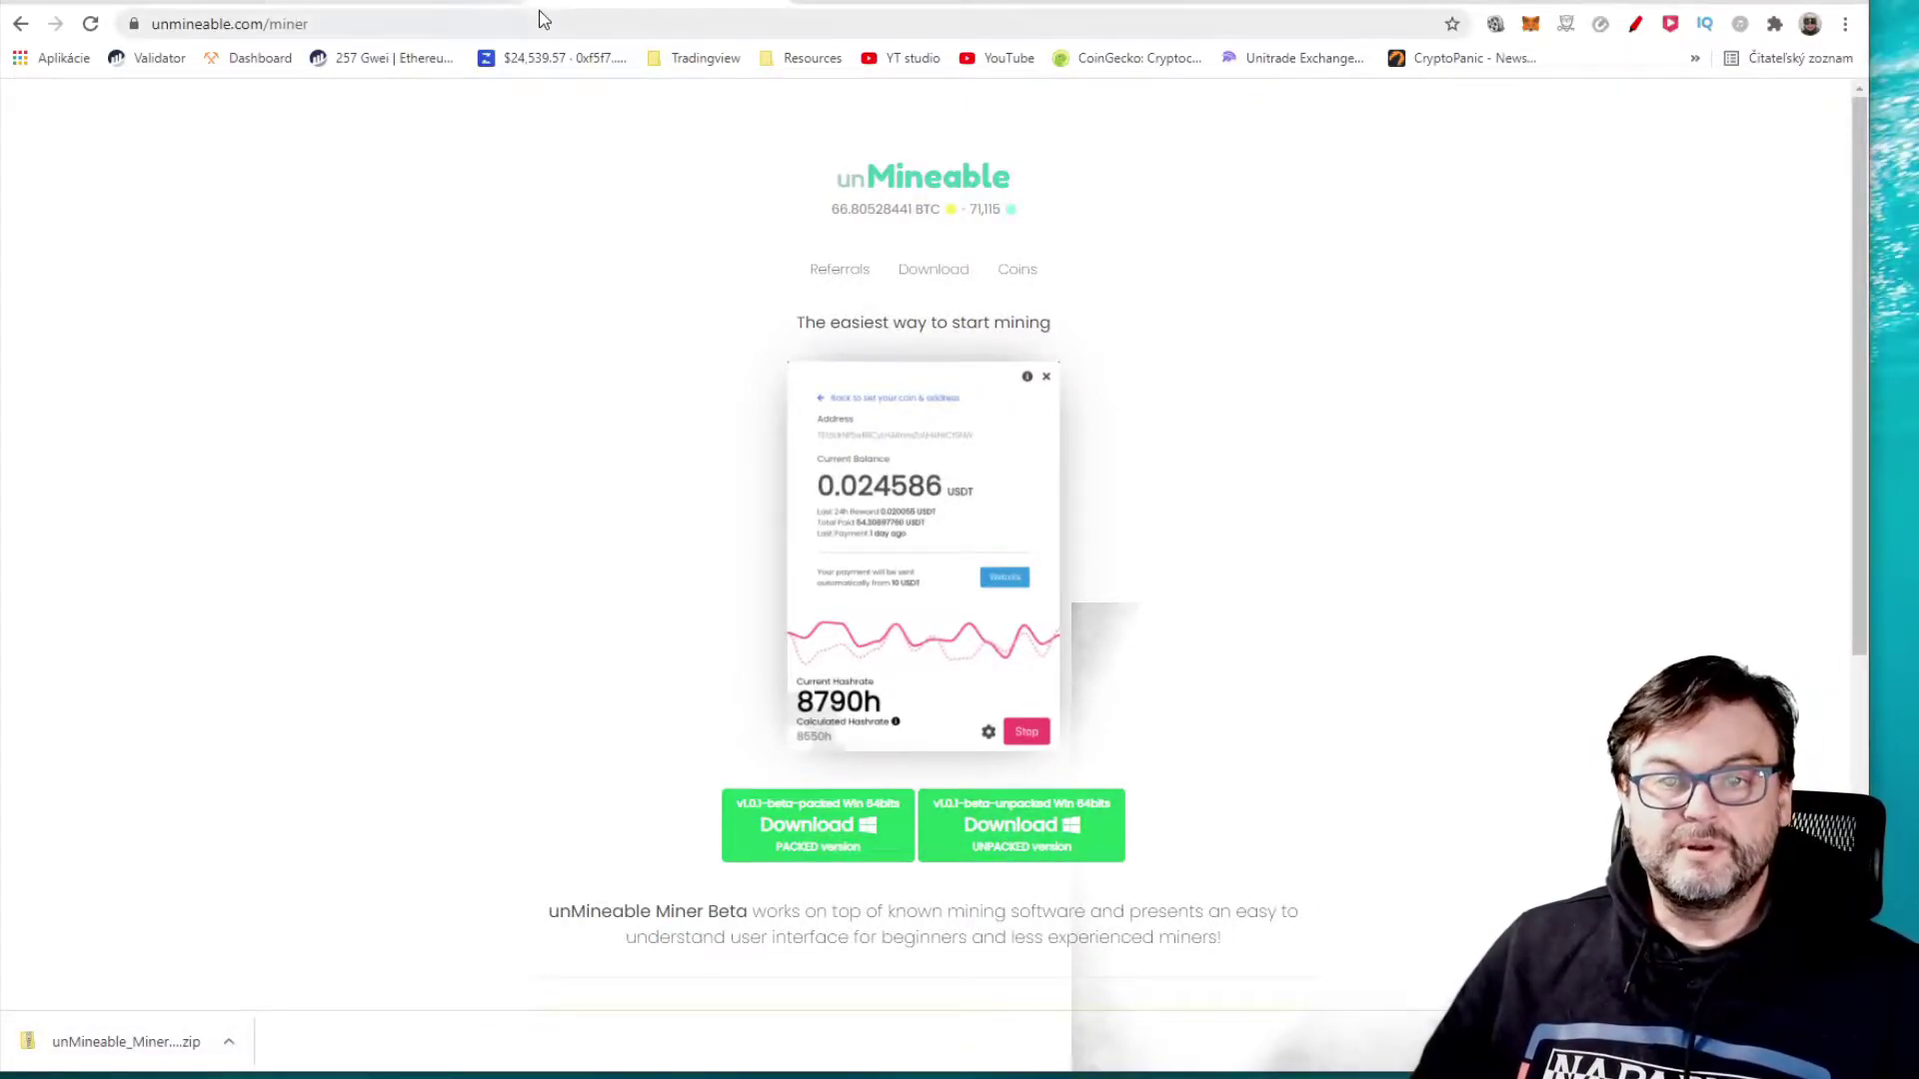
{"action": "left_click", "coordinate": [20, 33]}
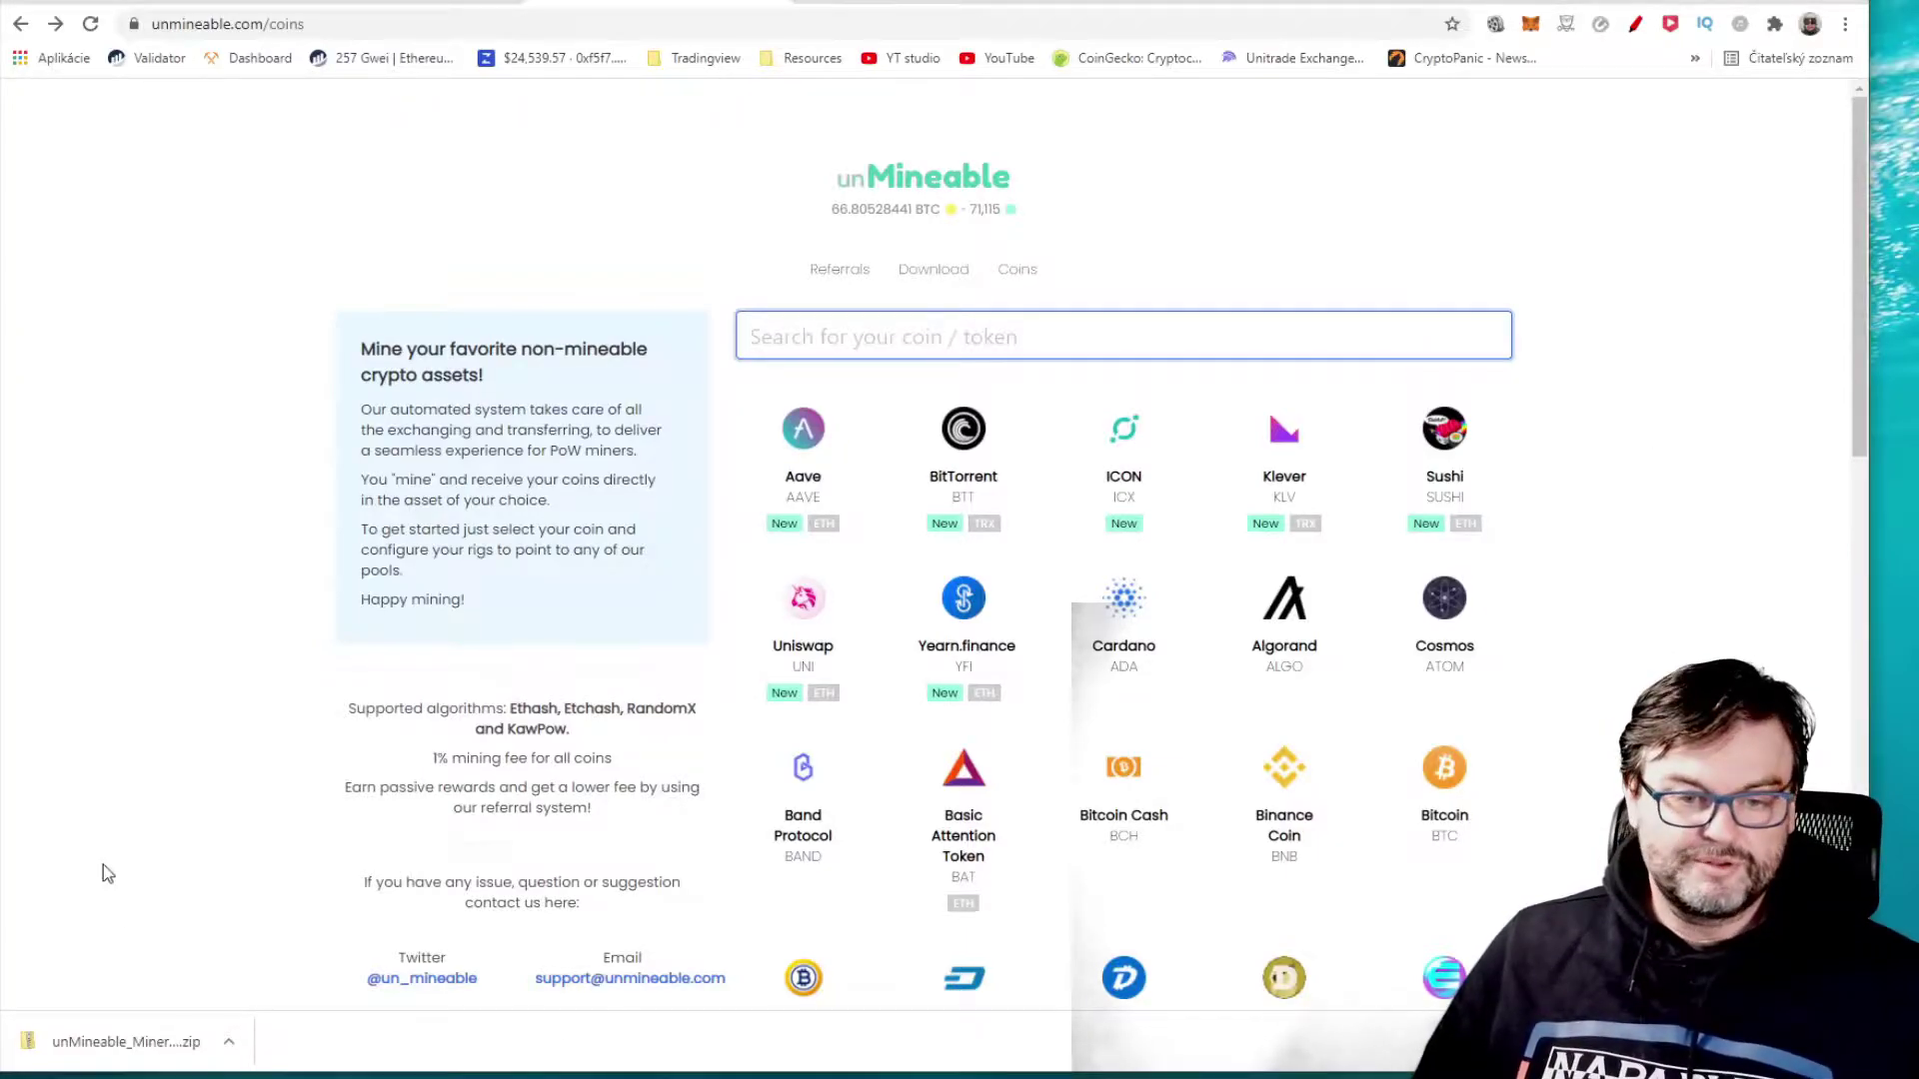
Run unMineable Miner 1.0.1-beta-unpacked from the downloaded archive, allow it past Windows SmartScreen, and minimize the archive window.
{"action": "left_click", "coordinate": [112, 1047]}
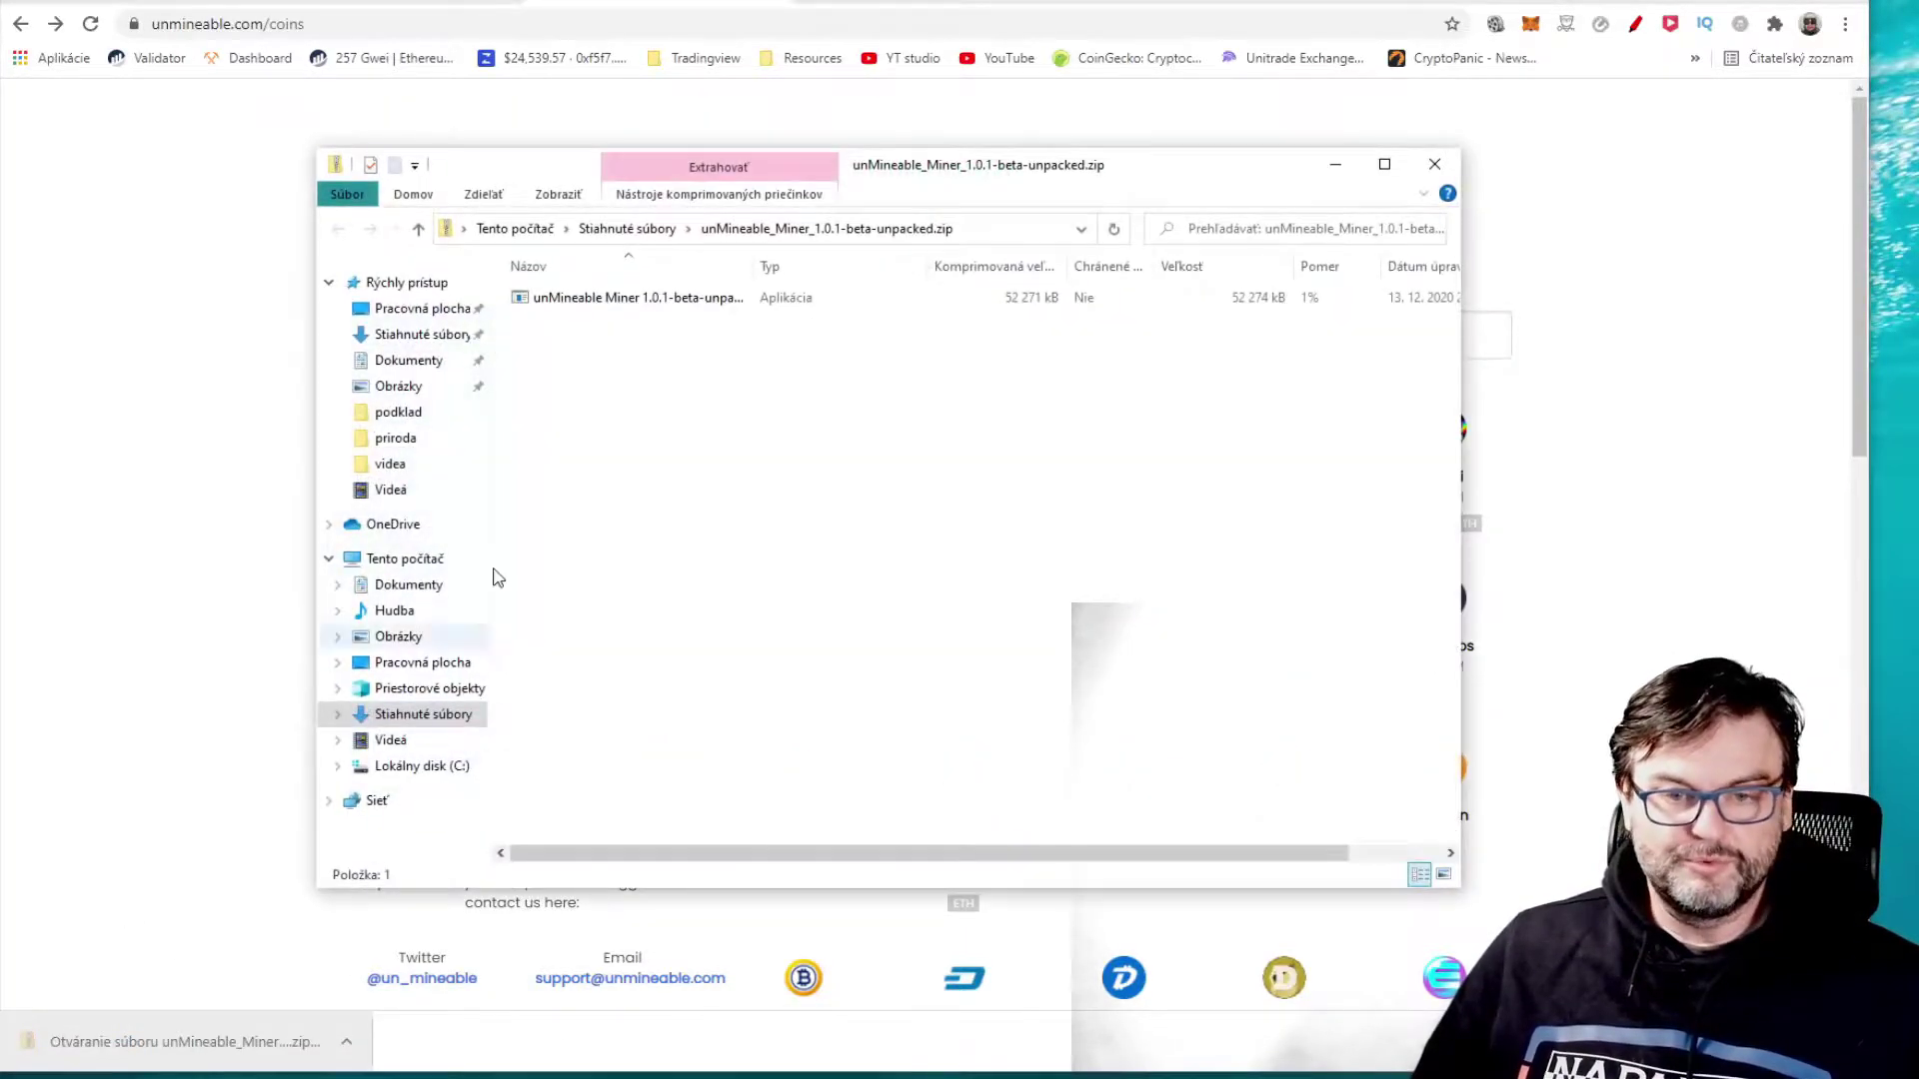
{"action": "left_click", "coordinate": [605, 299]}
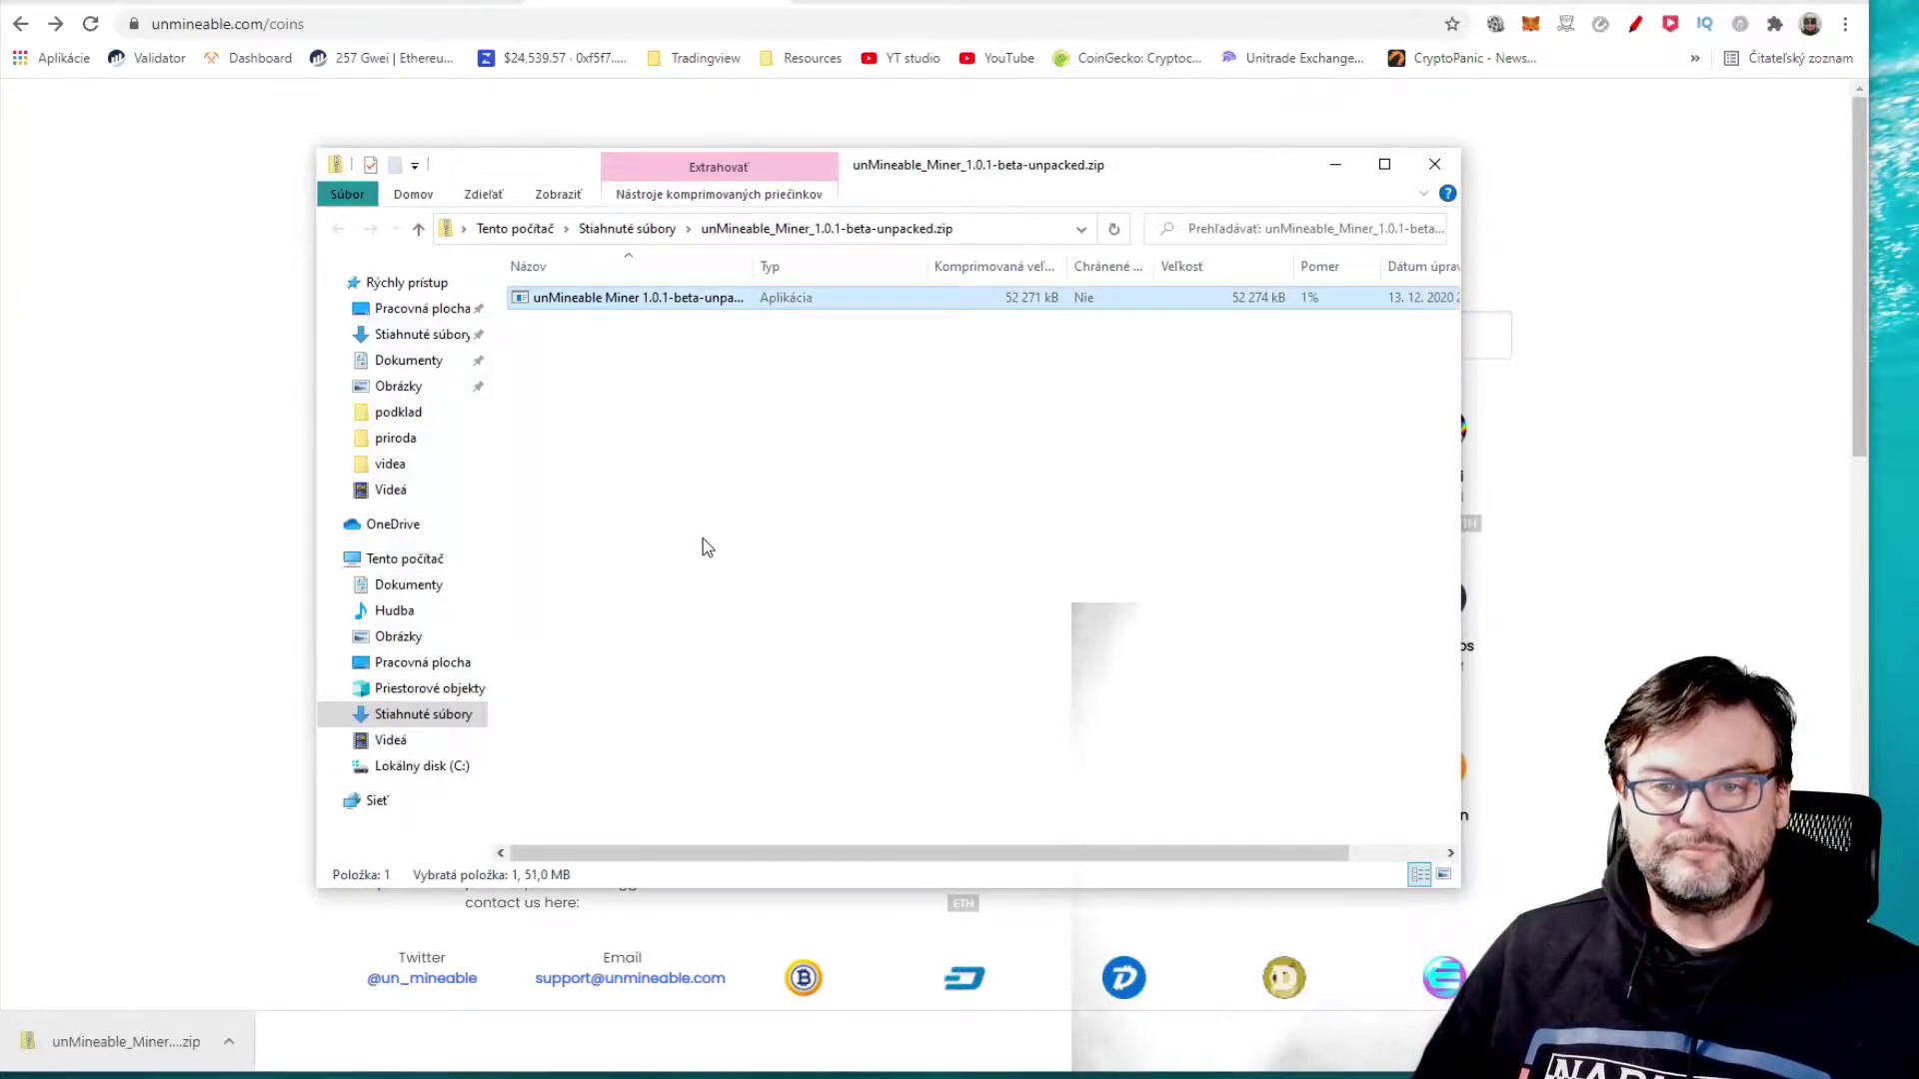
{"action": "double_click", "coordinate": [700, 300]}
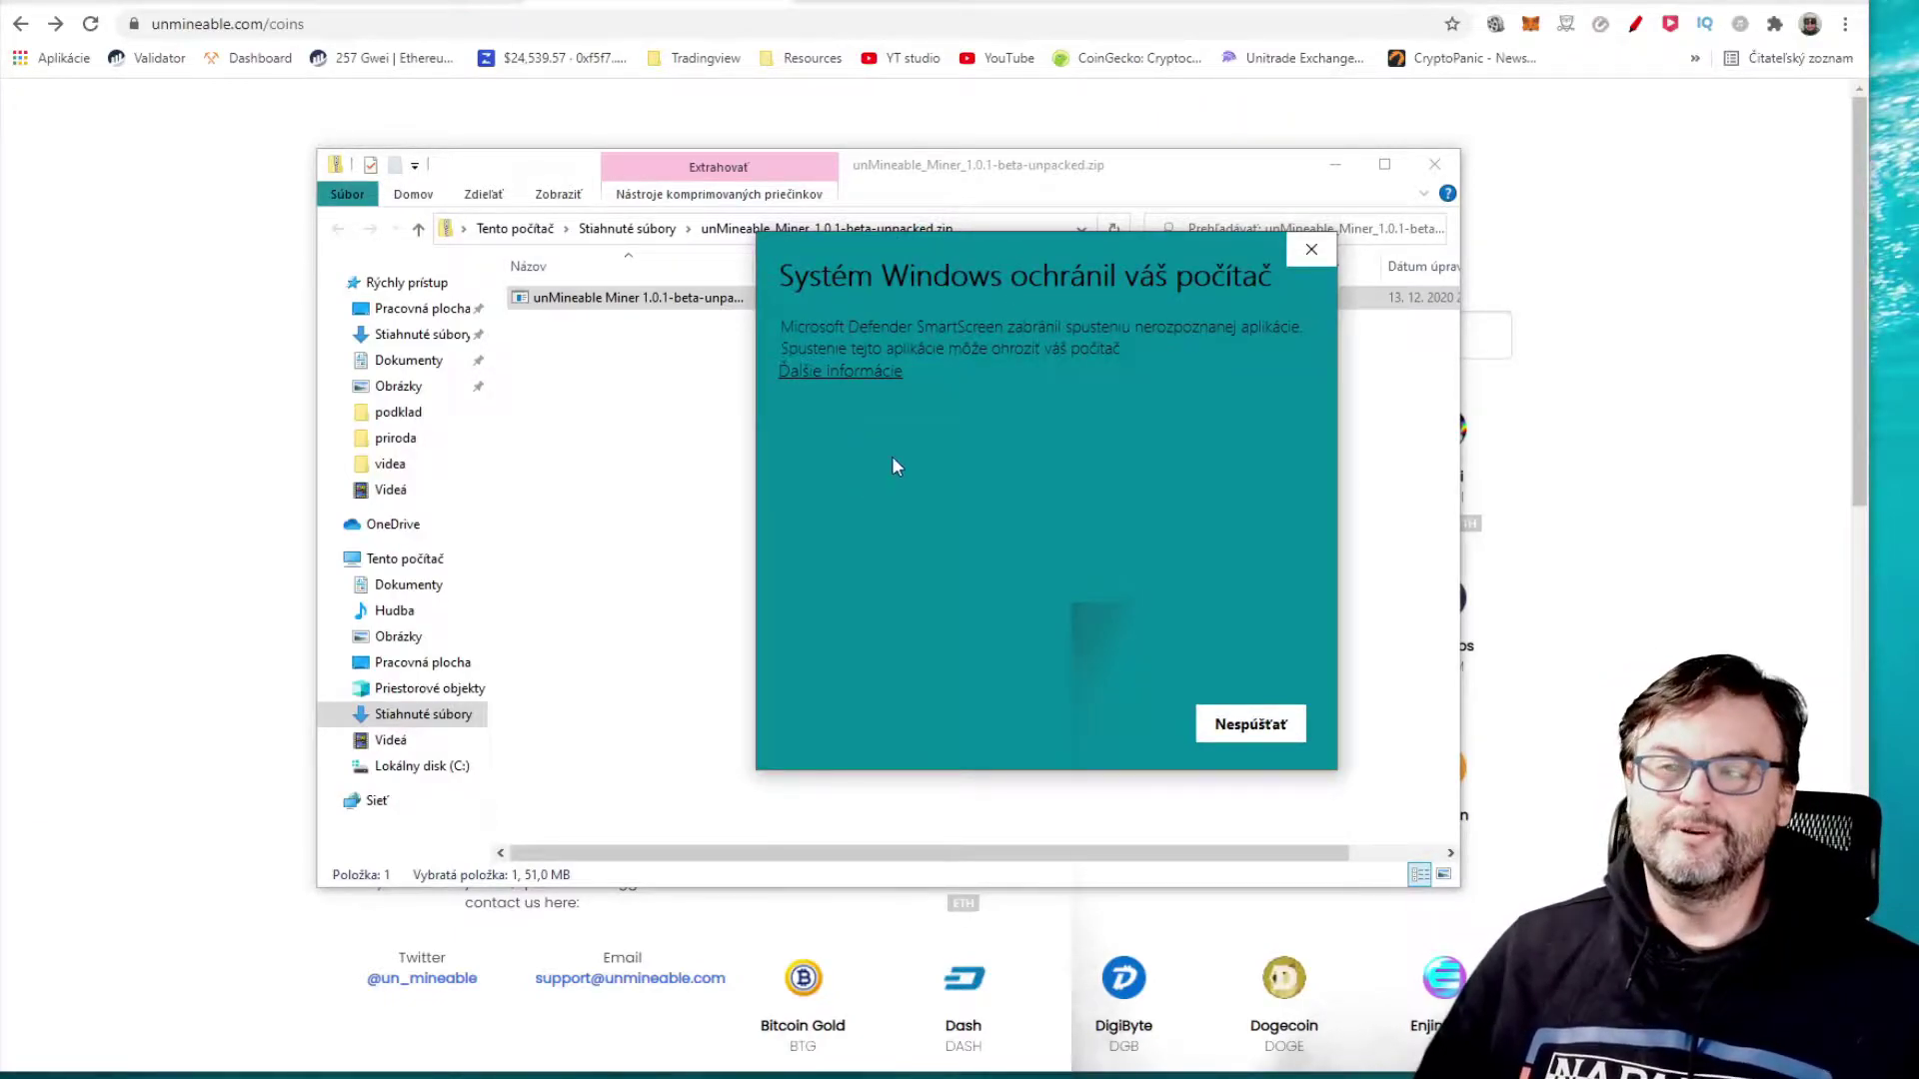
{"action": "left_click", "coordinate": [803, 374]}
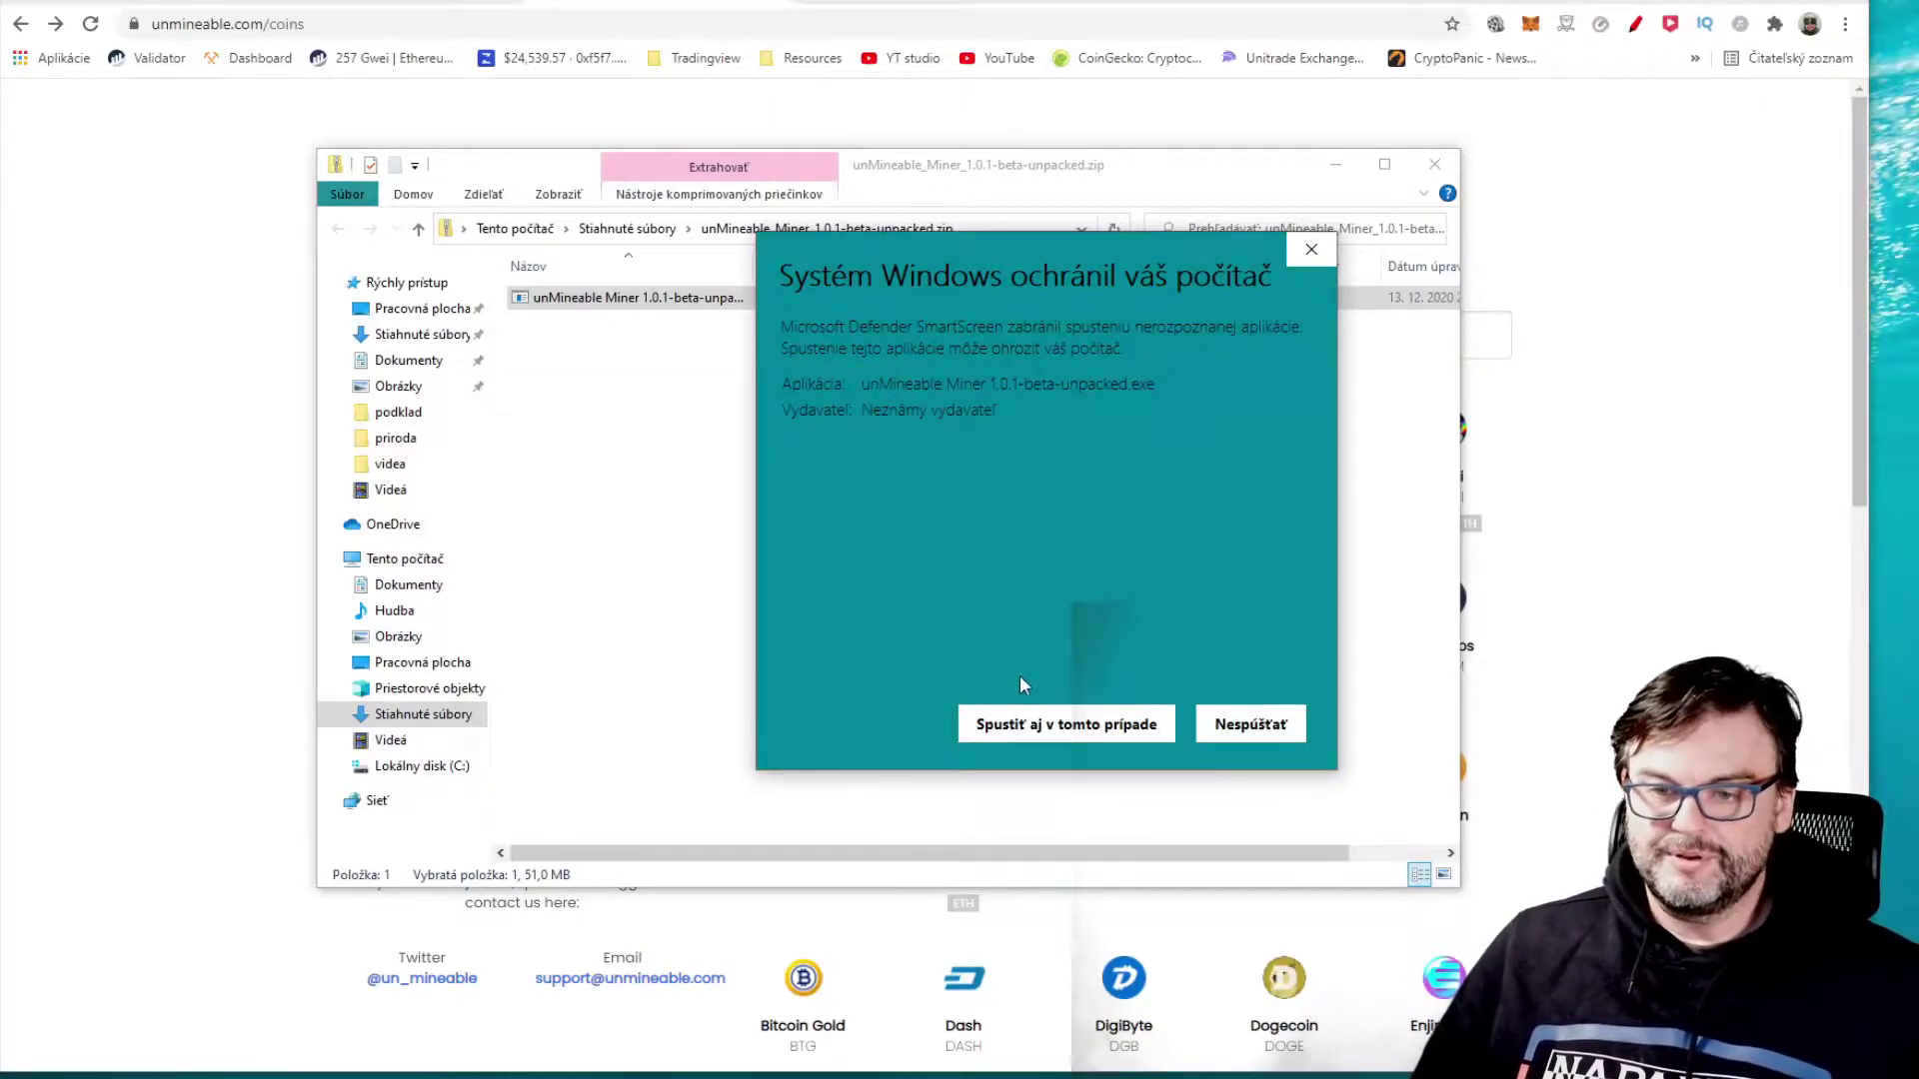
{"action": "left_click", "coordinate": [1017, 729]}
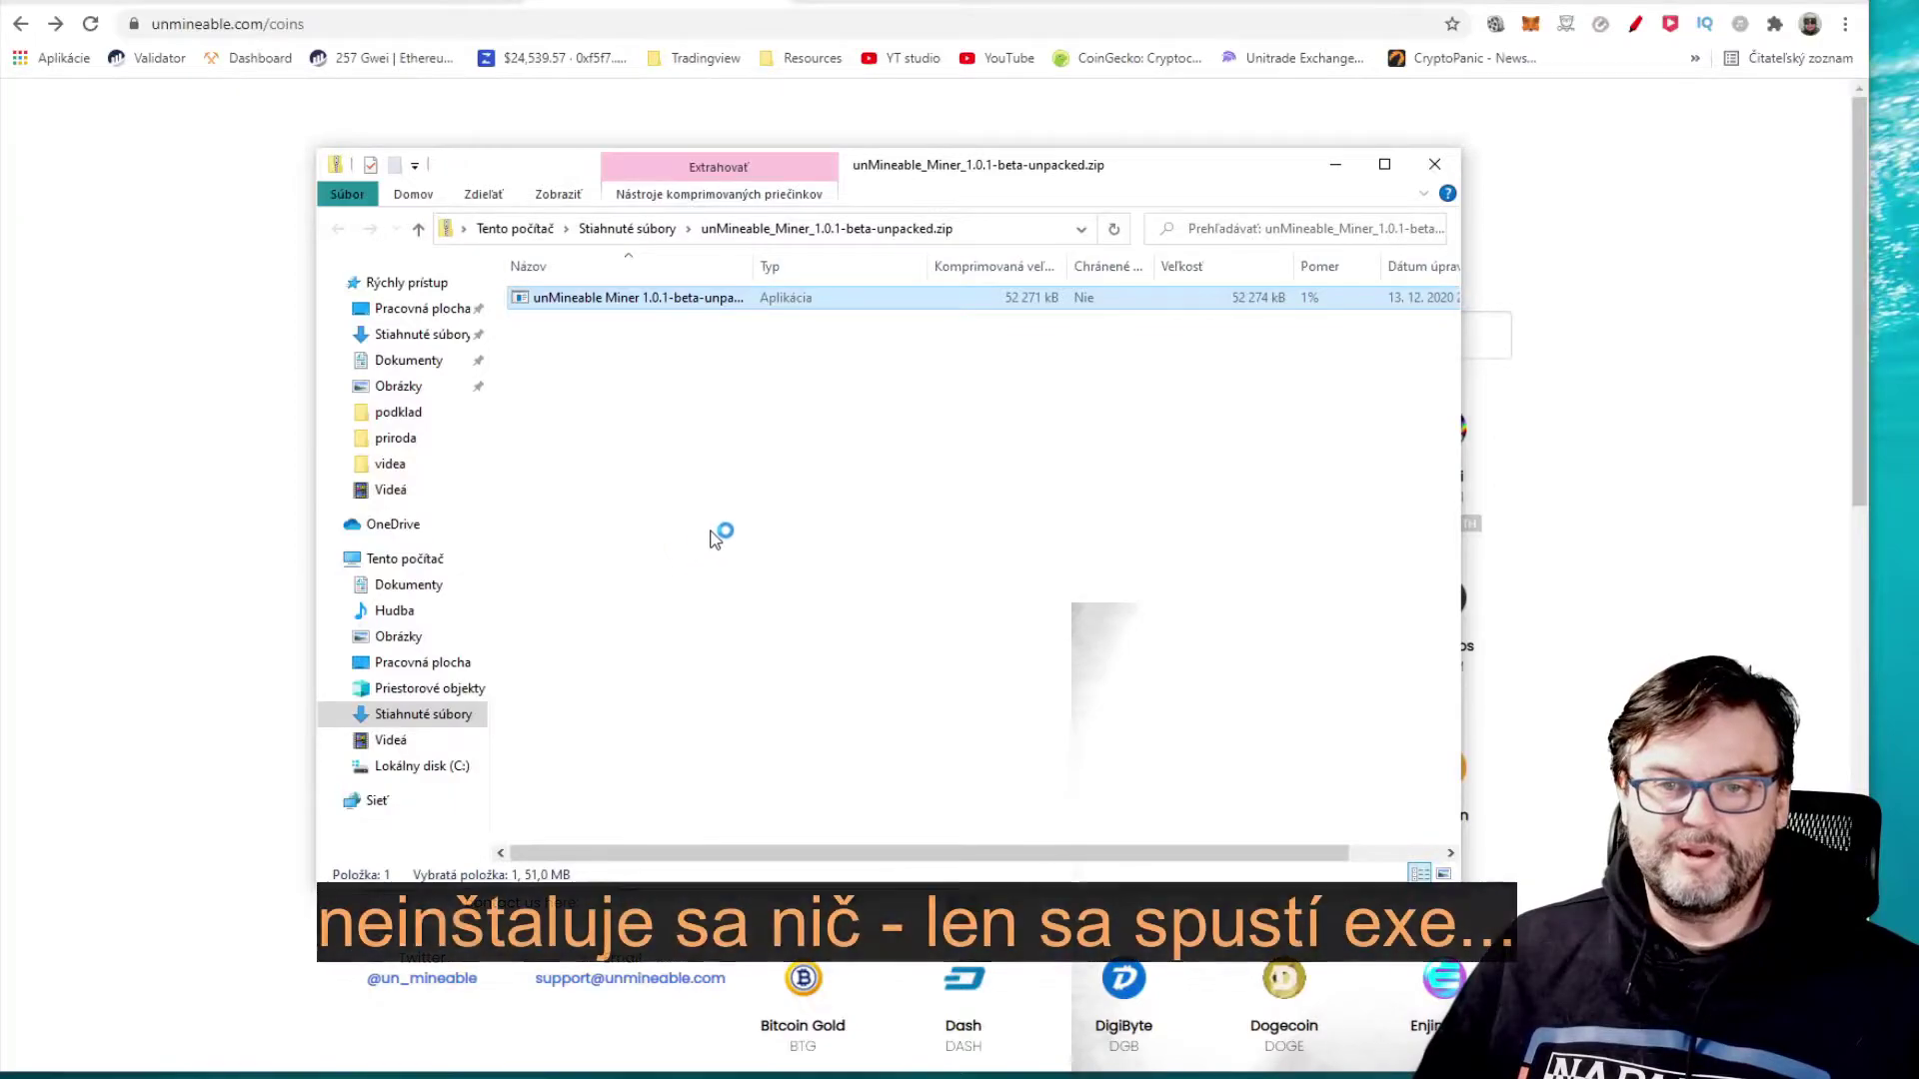
{"action": "left_click", "coordinate": [1348, 167]}
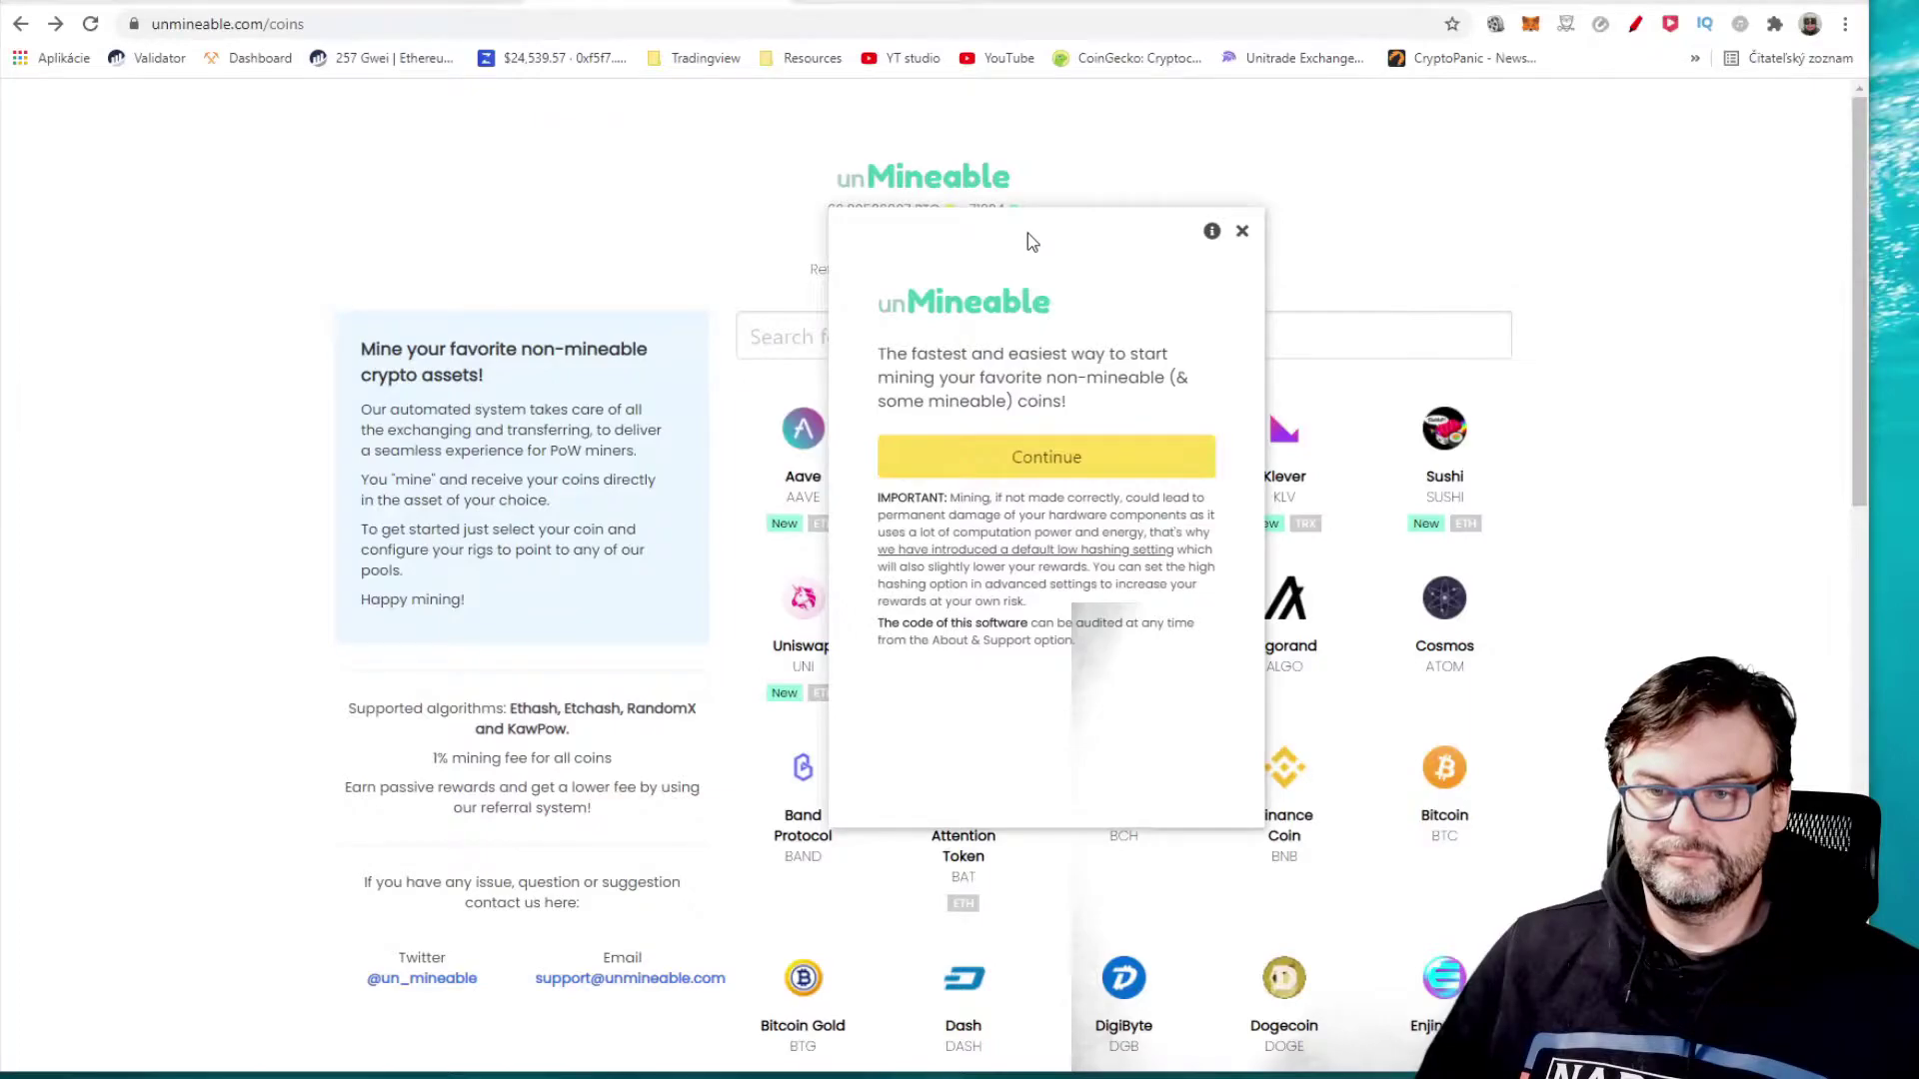
Continue past the miner's welcome page, compare the GPU and CPU options, and select CPU as the mining hardware.
{"action": "left_click", "coordinate": [1079, 459]}
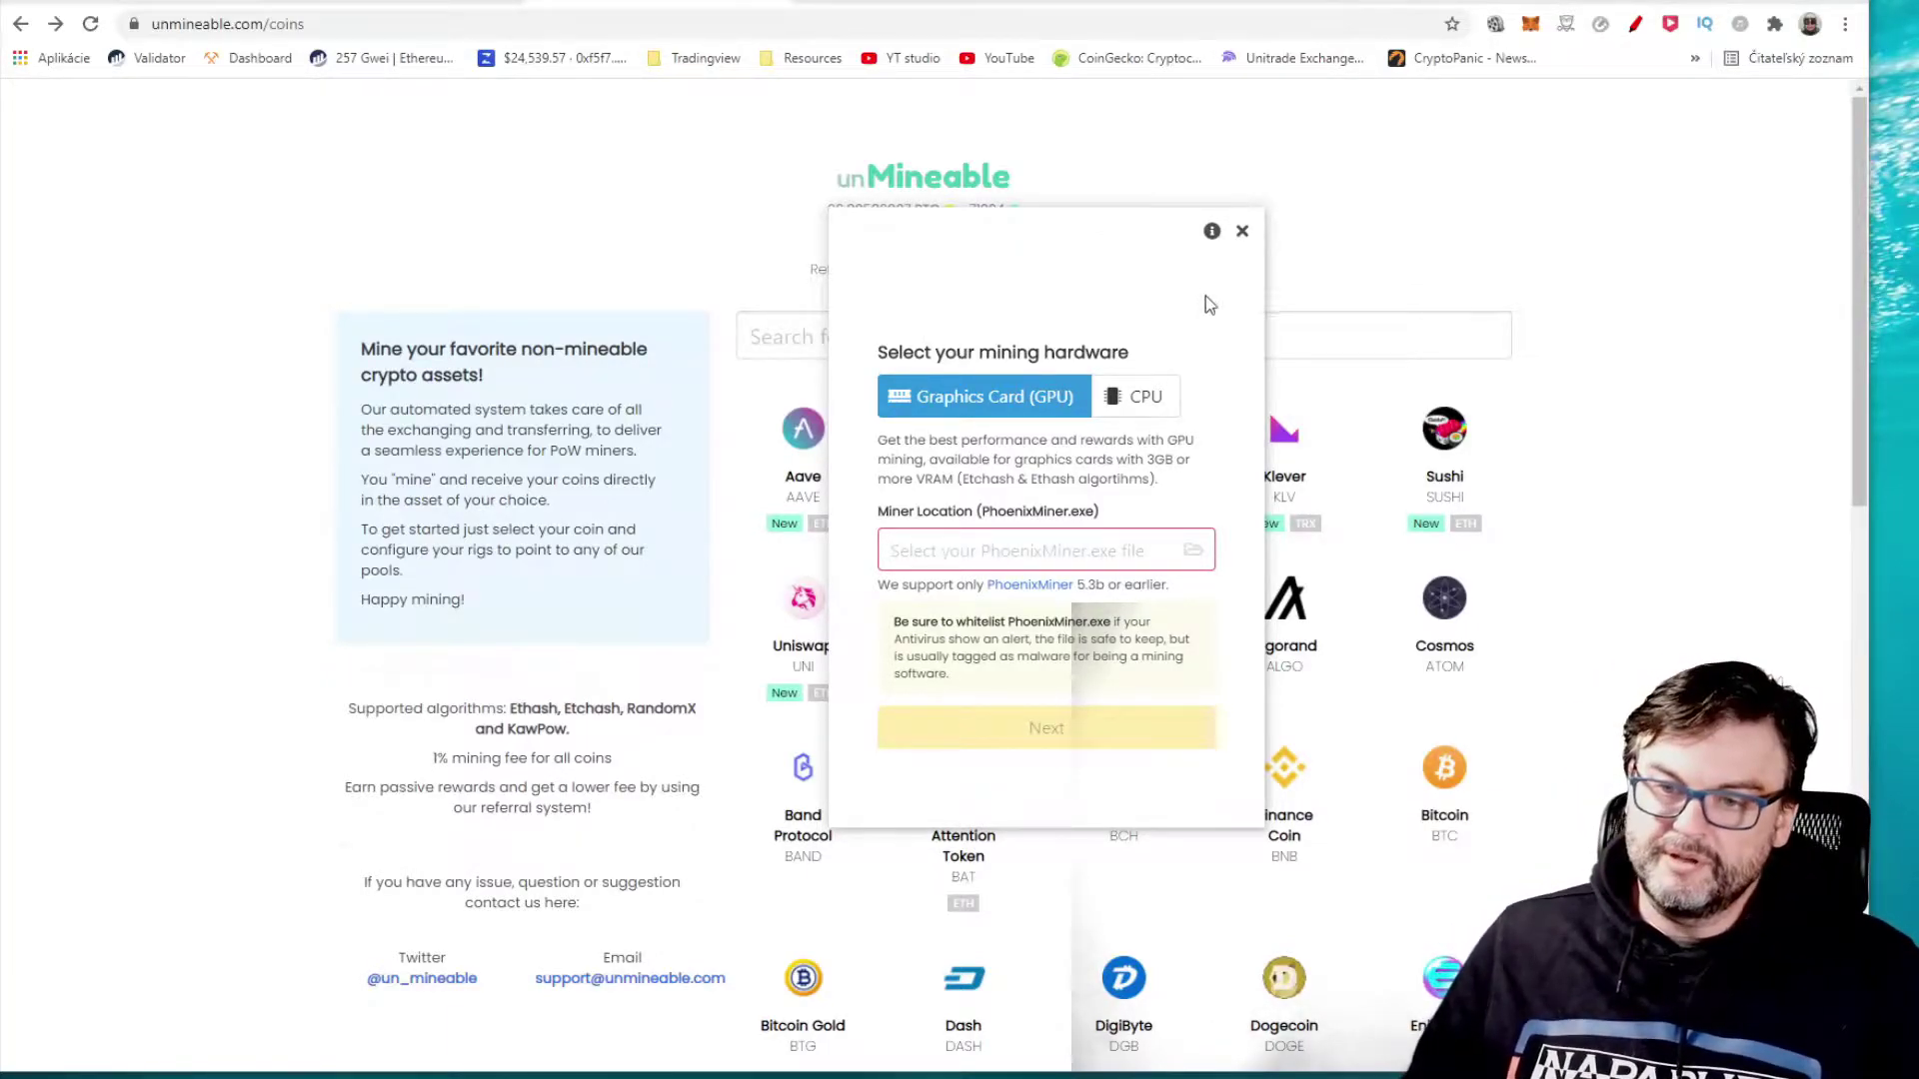
{"action": "left_click", "coordinate": [1152, 399]}
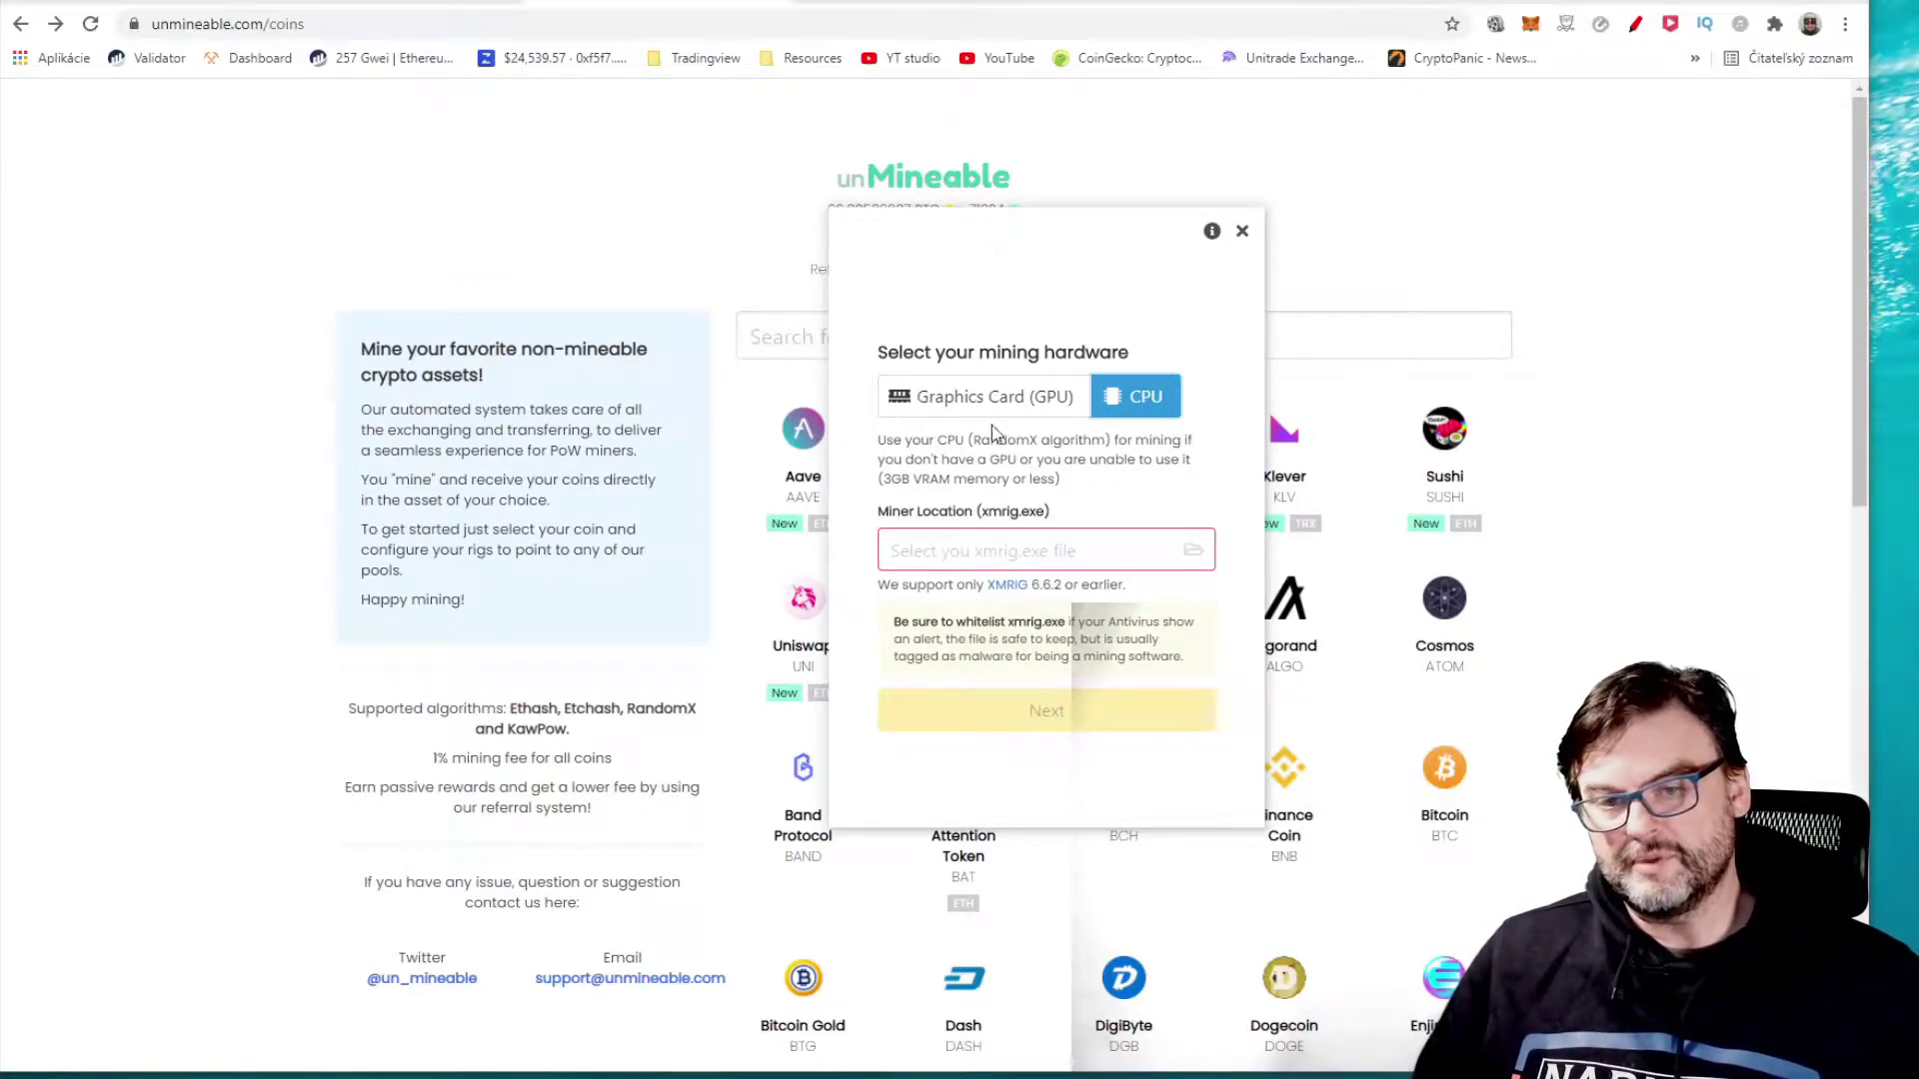
{"action": "left_click_drag", "start_coordinate": [981, 442], "coordinate": [1059, 432]}
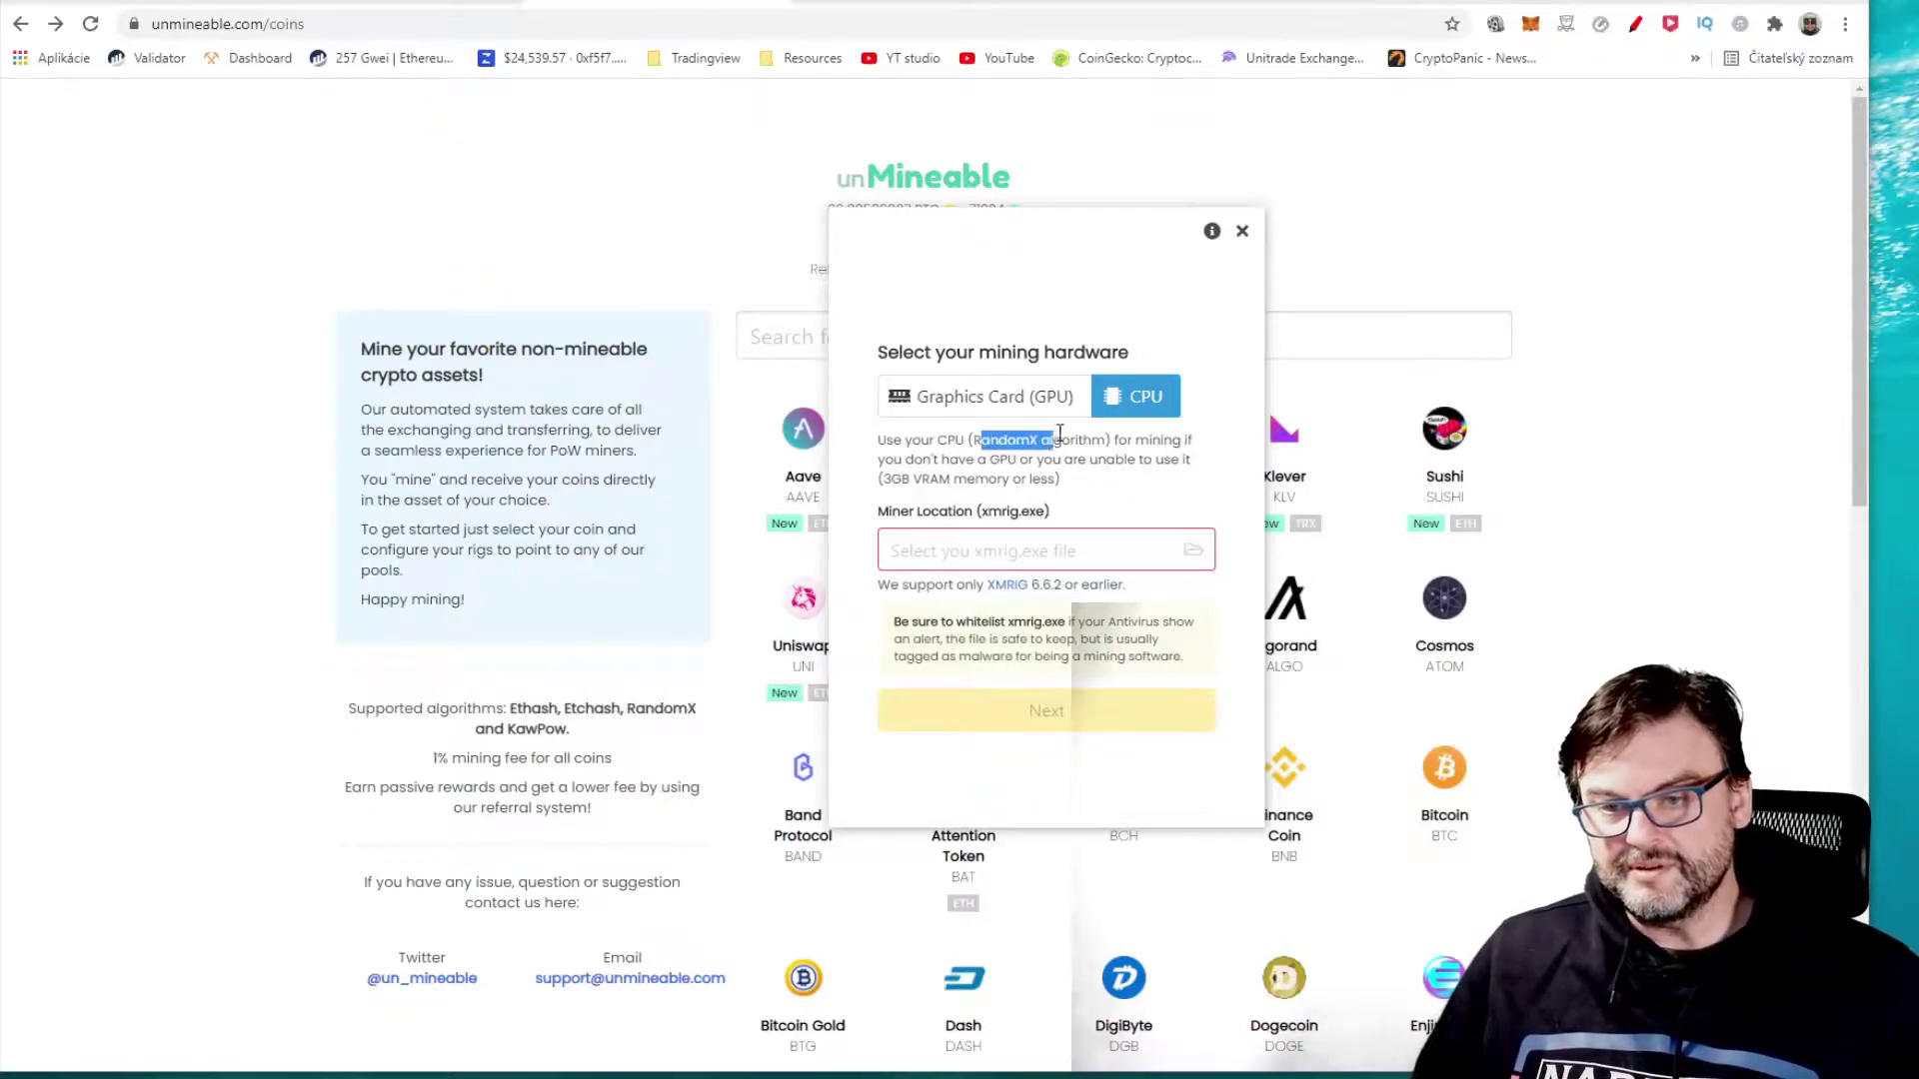
{"action": "left_click", "coordinate": [1100, 499]}
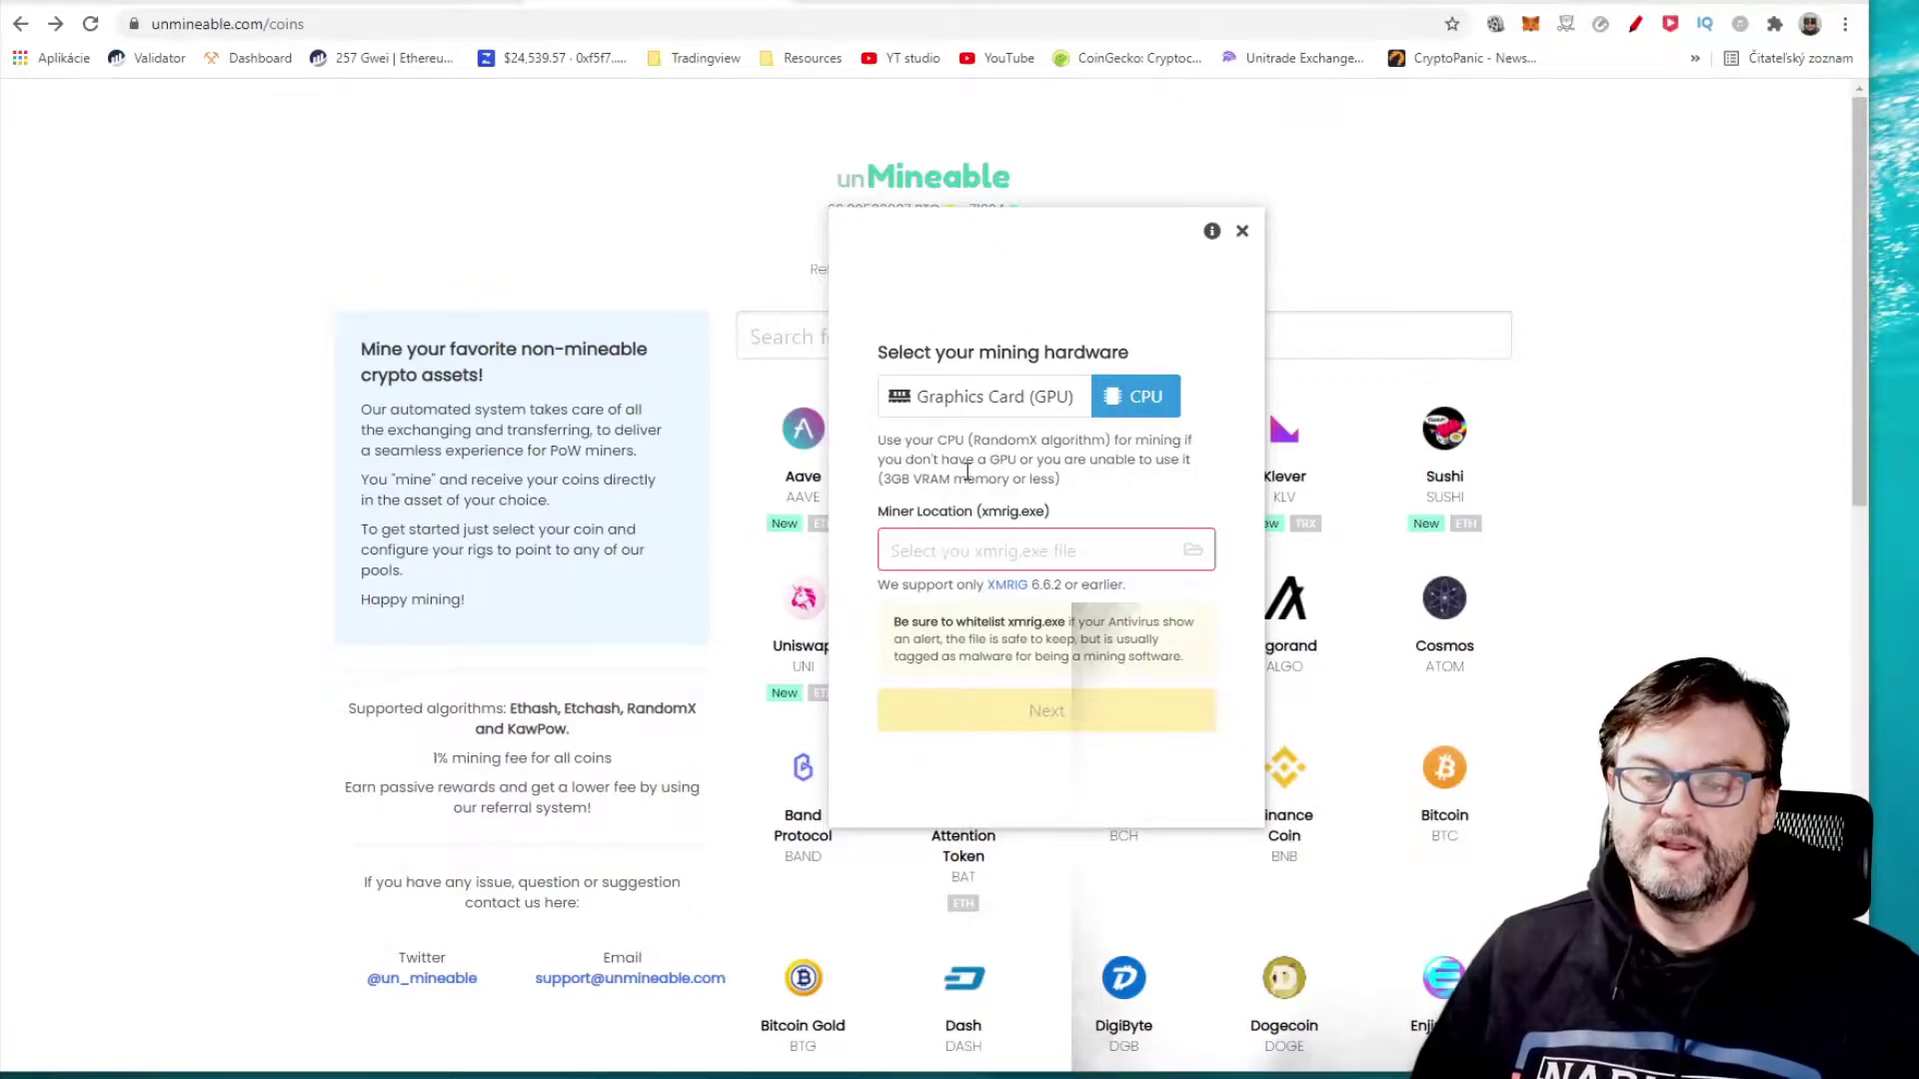
{"action": "left_click_drag", "start_coordinate": [1017, 291], "coordinate": [362, 332]}
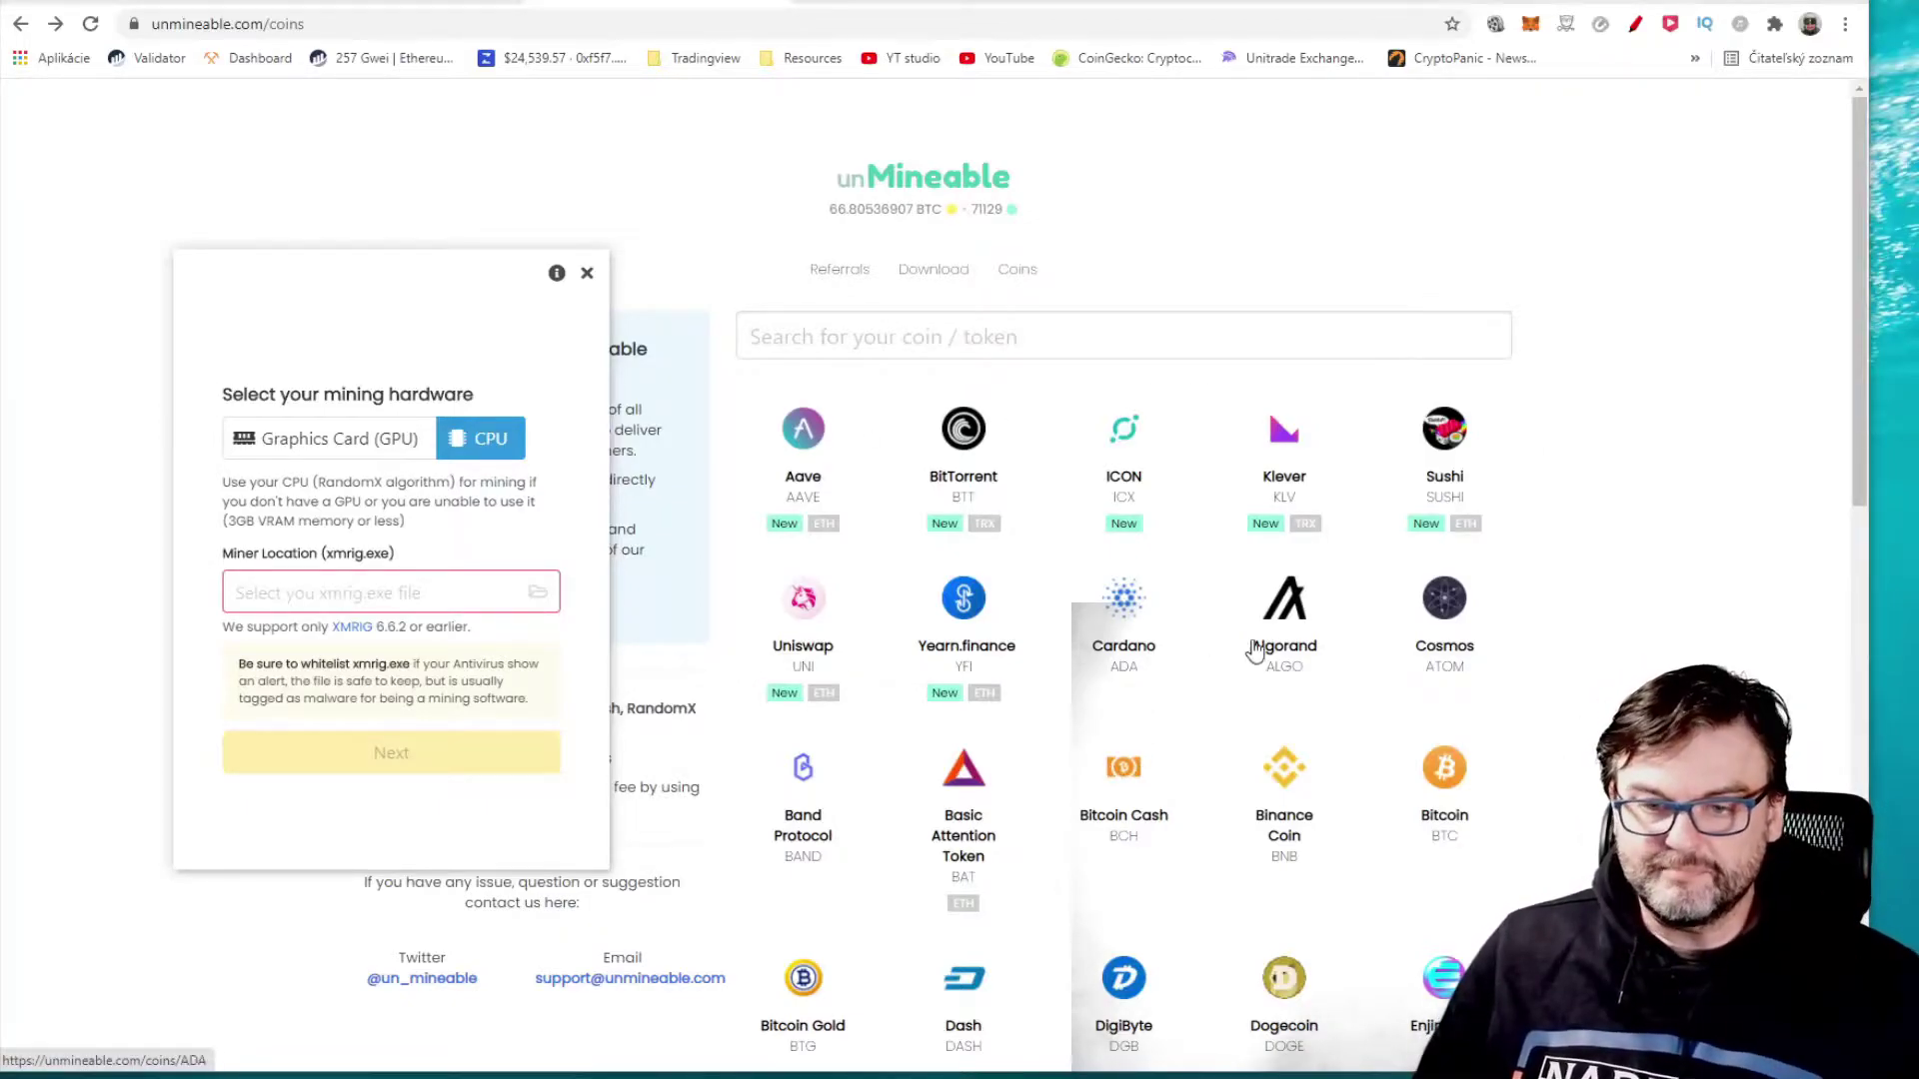
{"action": "left_click_drag", "start_coordinate": [306, 297], "coordinate": [352, 240]}
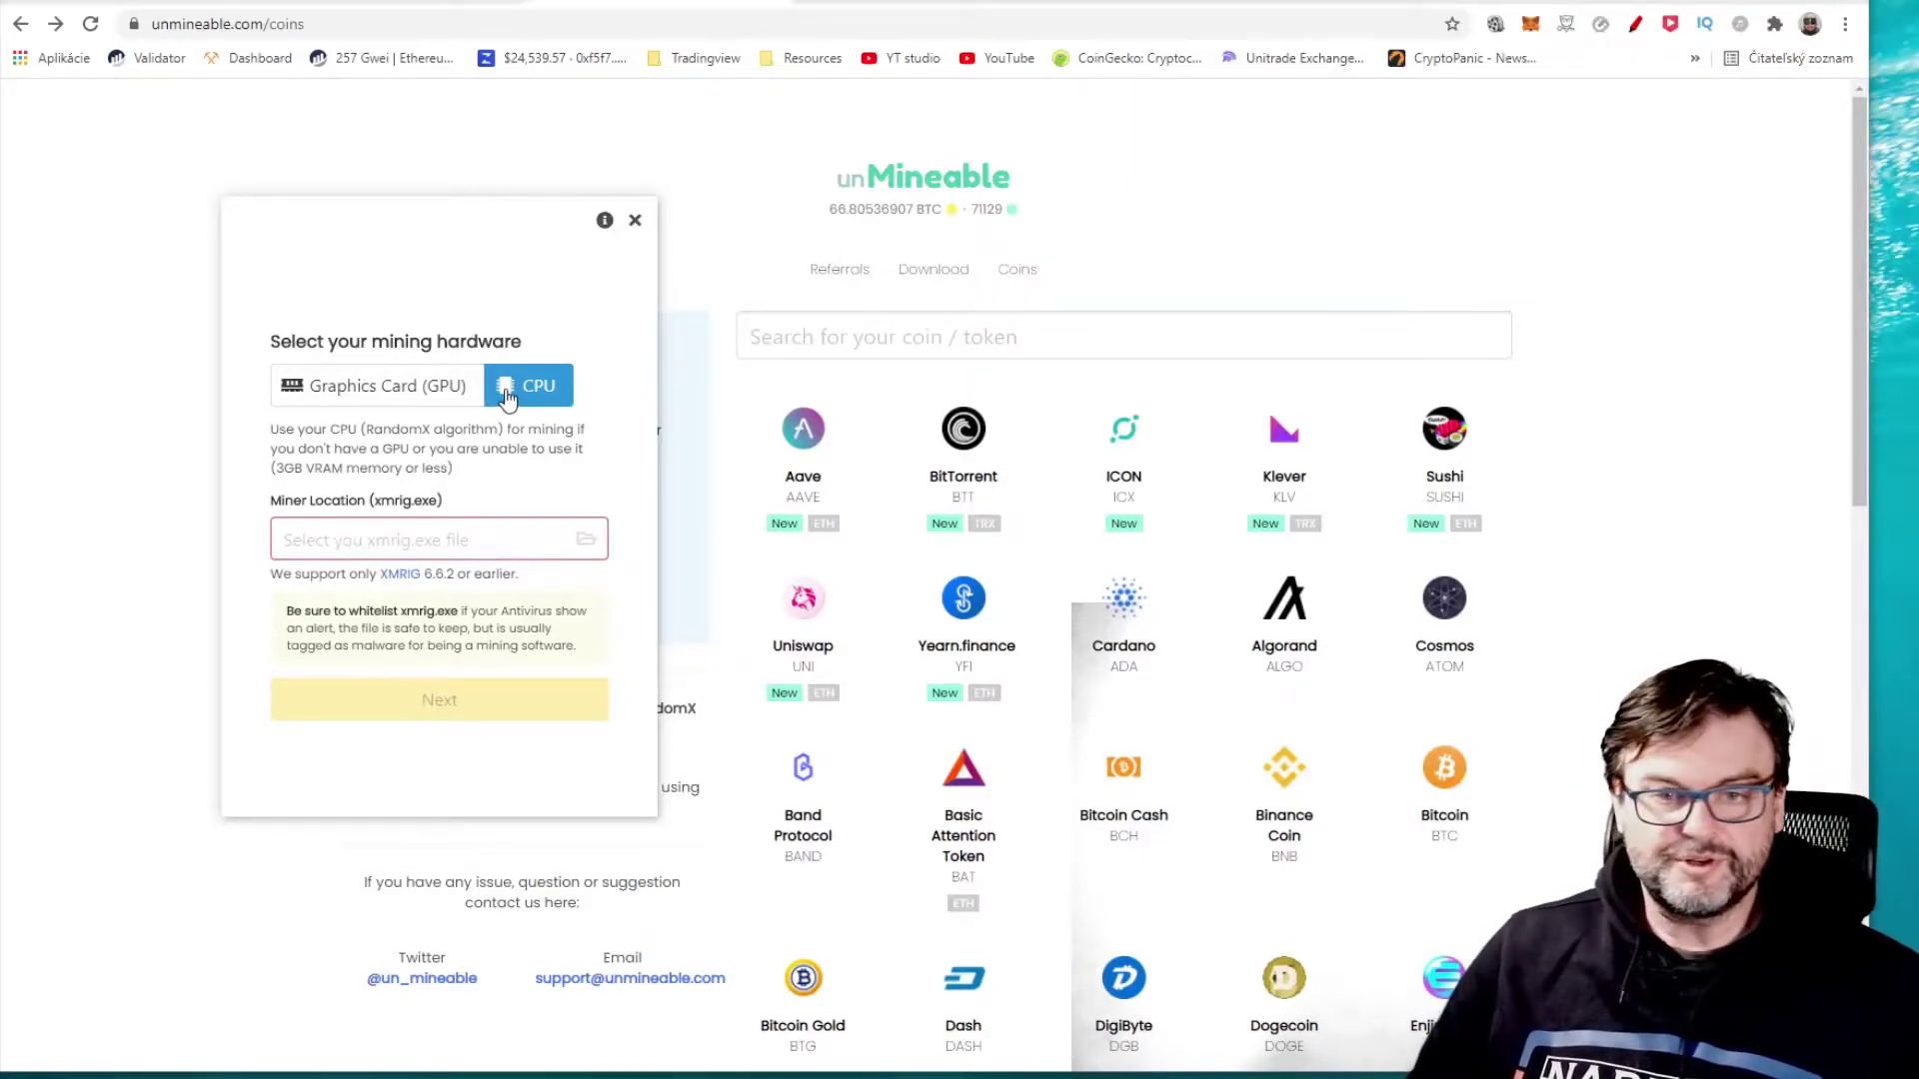
{"action": "left_click", "coordinate": [396, 392]}
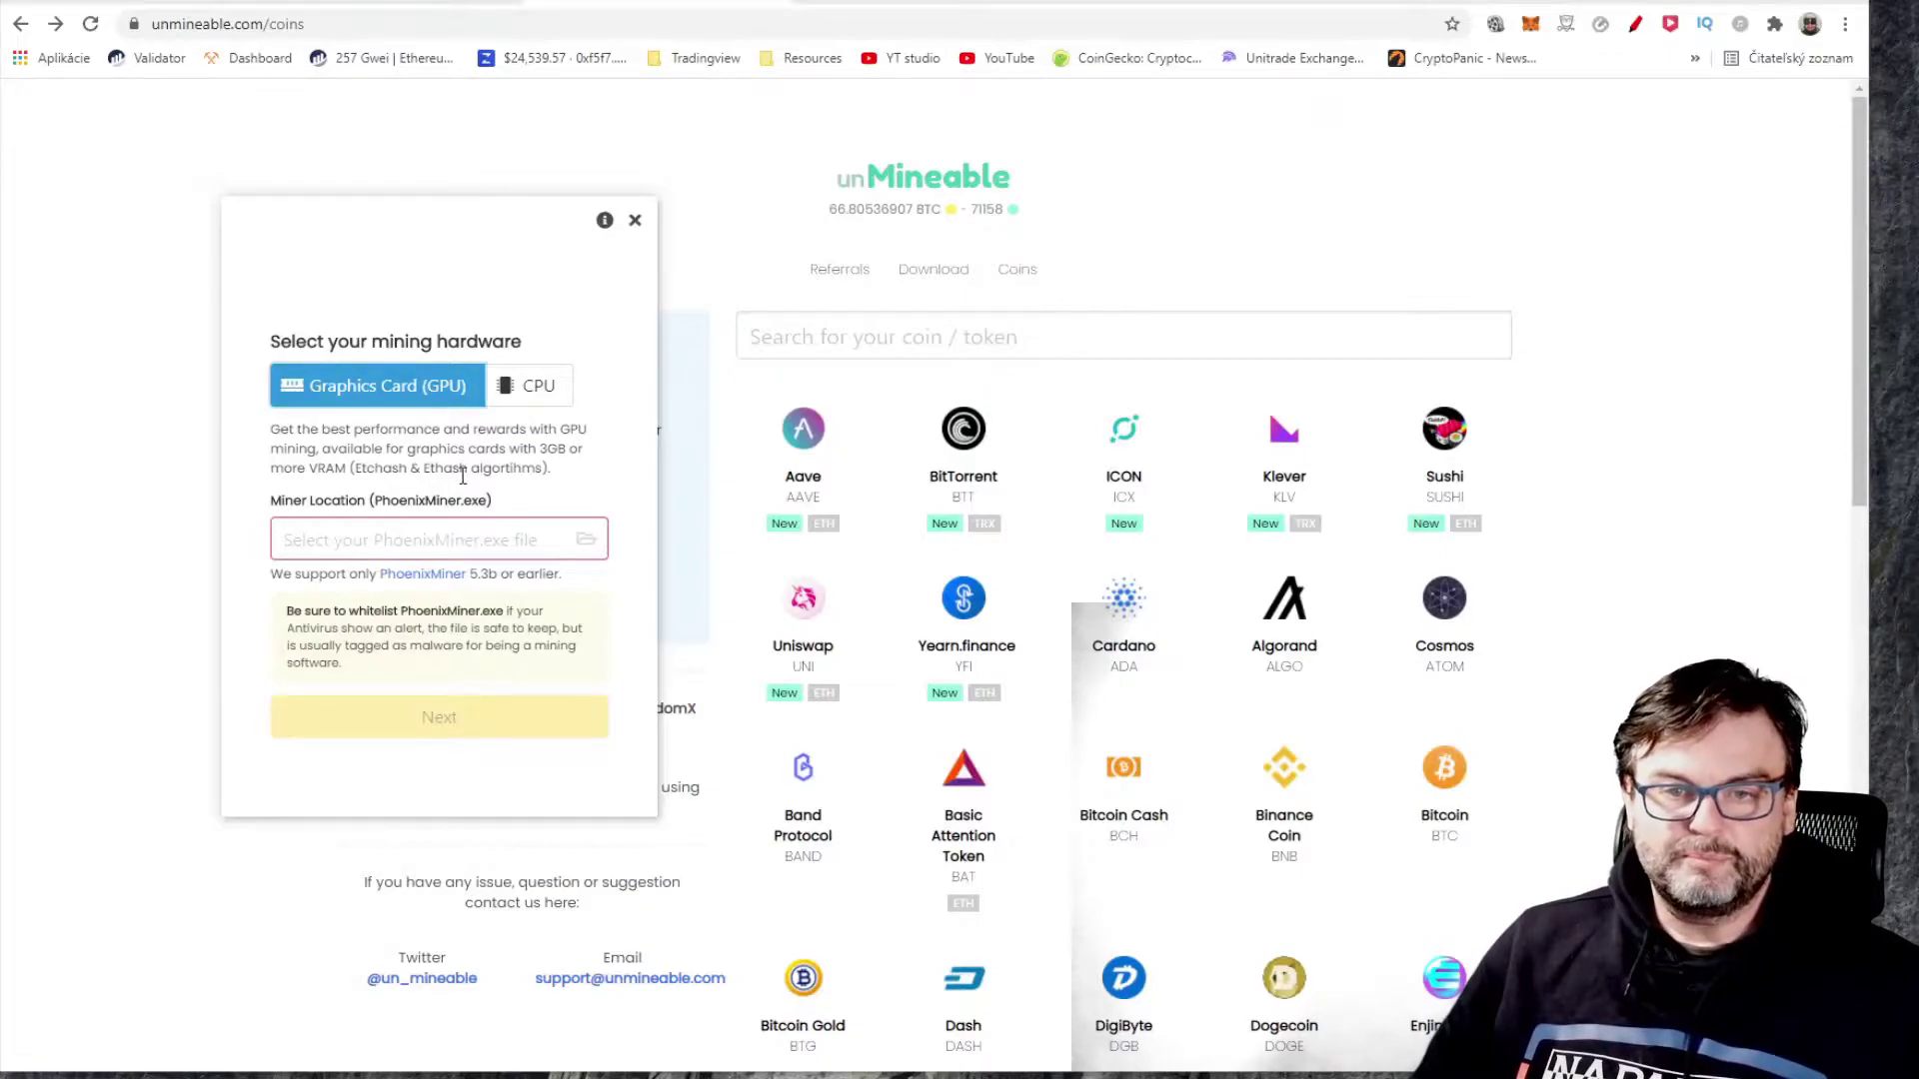
{"action": "left_click", "coordinate": [548, 397]}
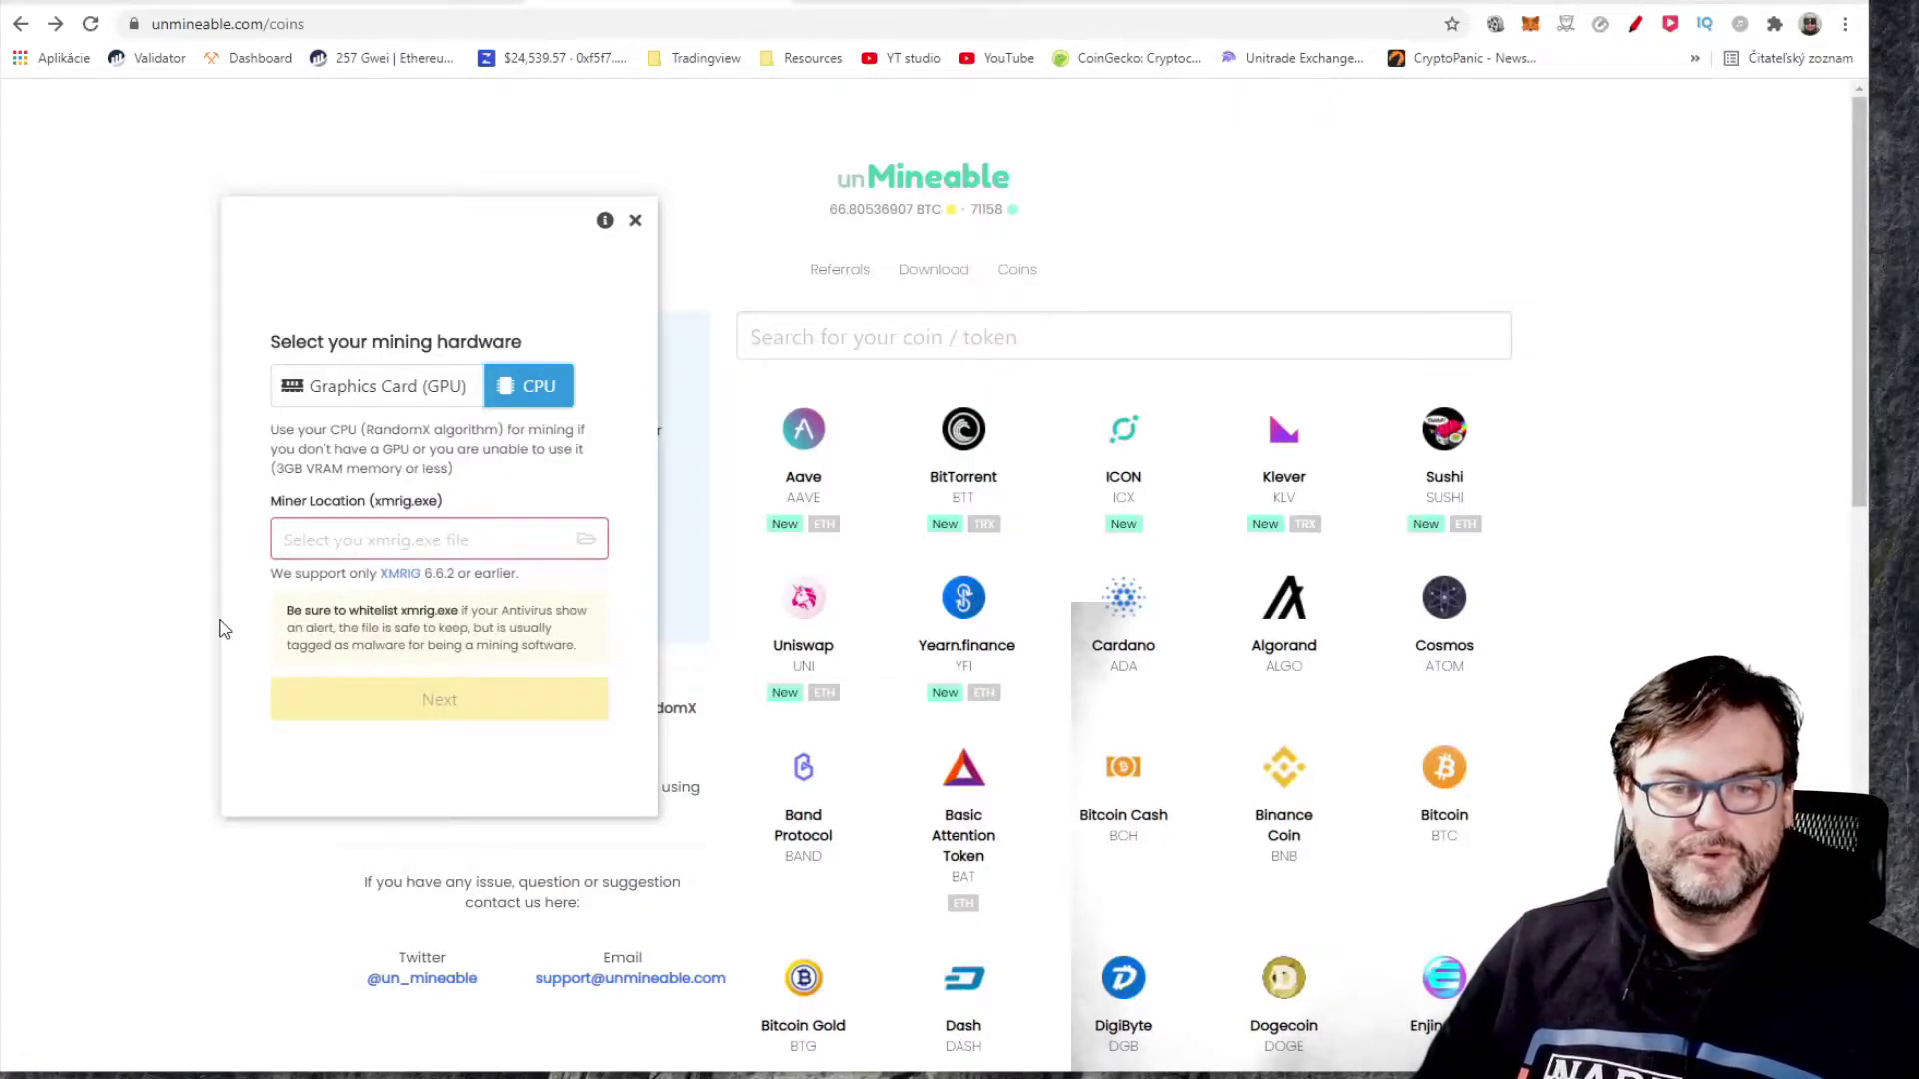
Open the XMRig releases page linked in the miner and download xmrig-6.11.2-msvc-win64.zip.
{"action": "left_click", "coordinate": [403, 576]}
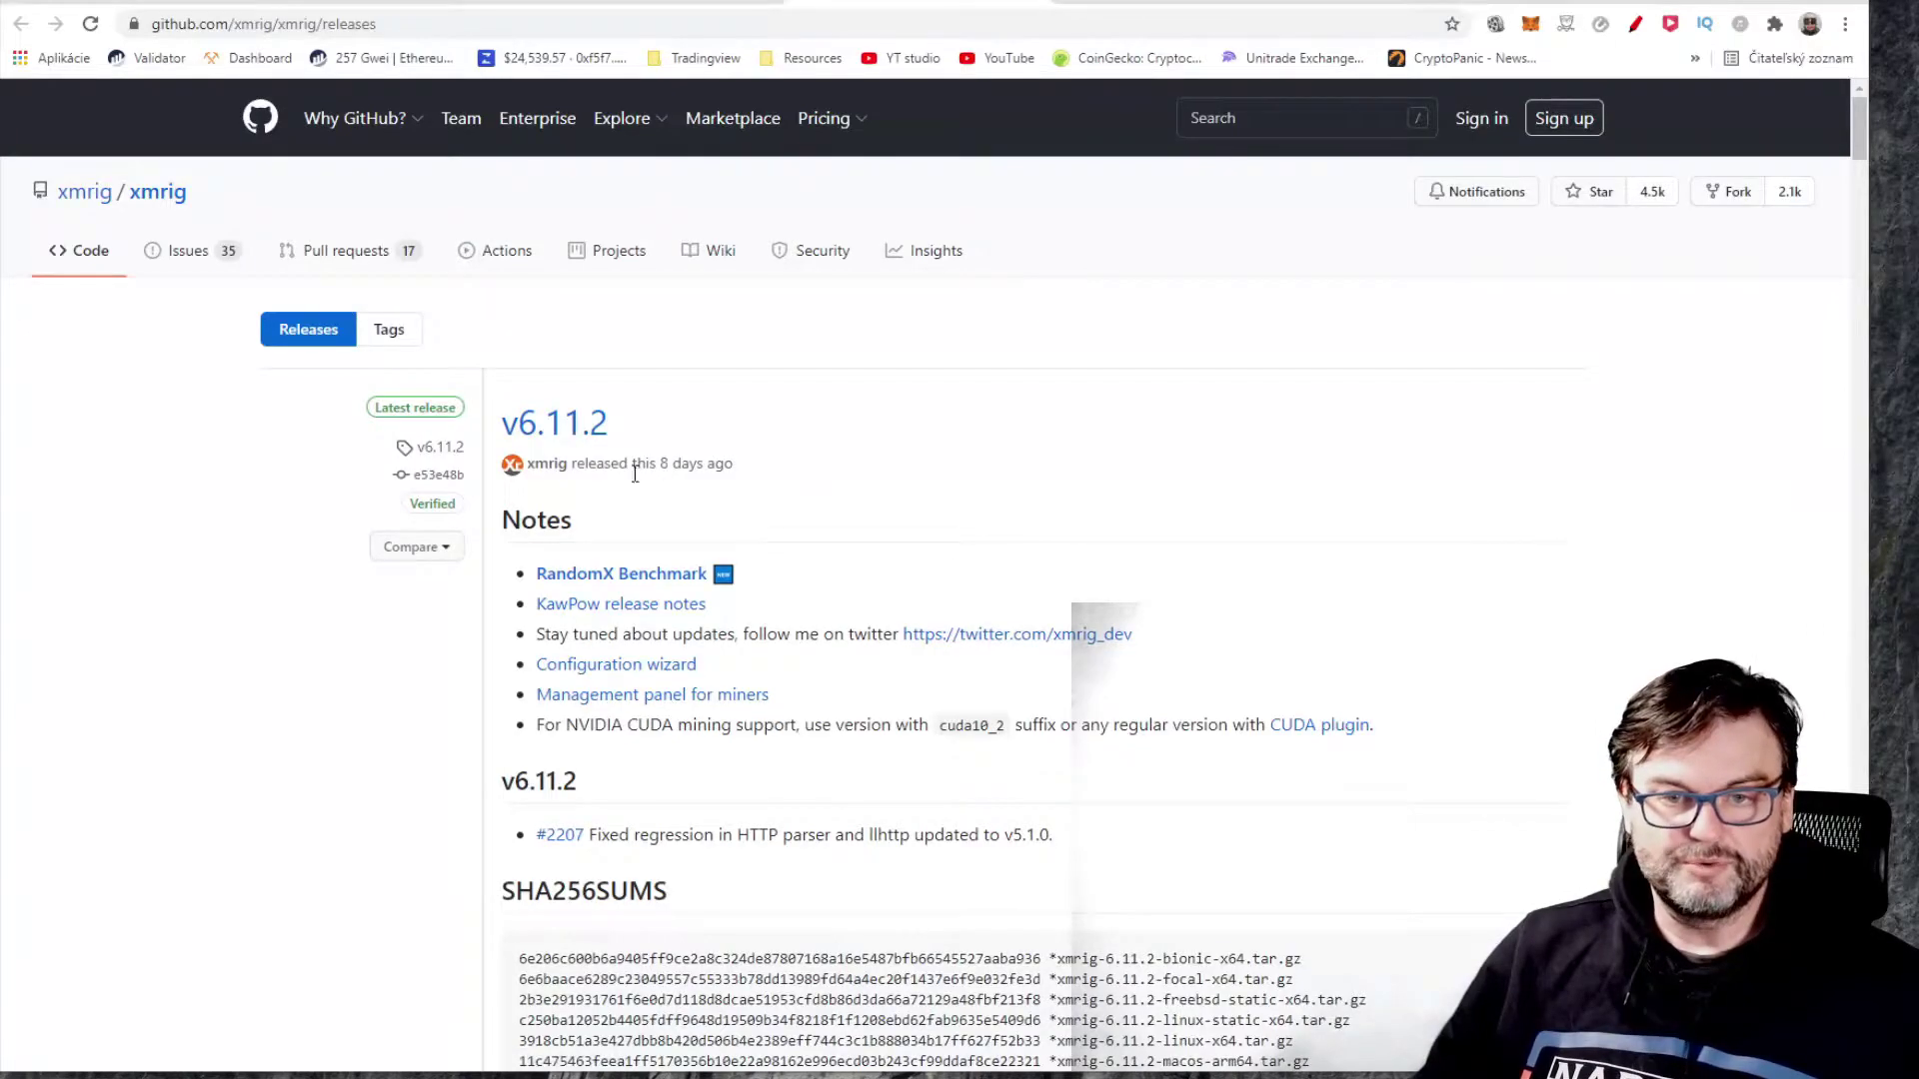
{"action": "scroll", "coordinate": [1069, 440], "scroll_direction": "down", "scroll_amount": 10}
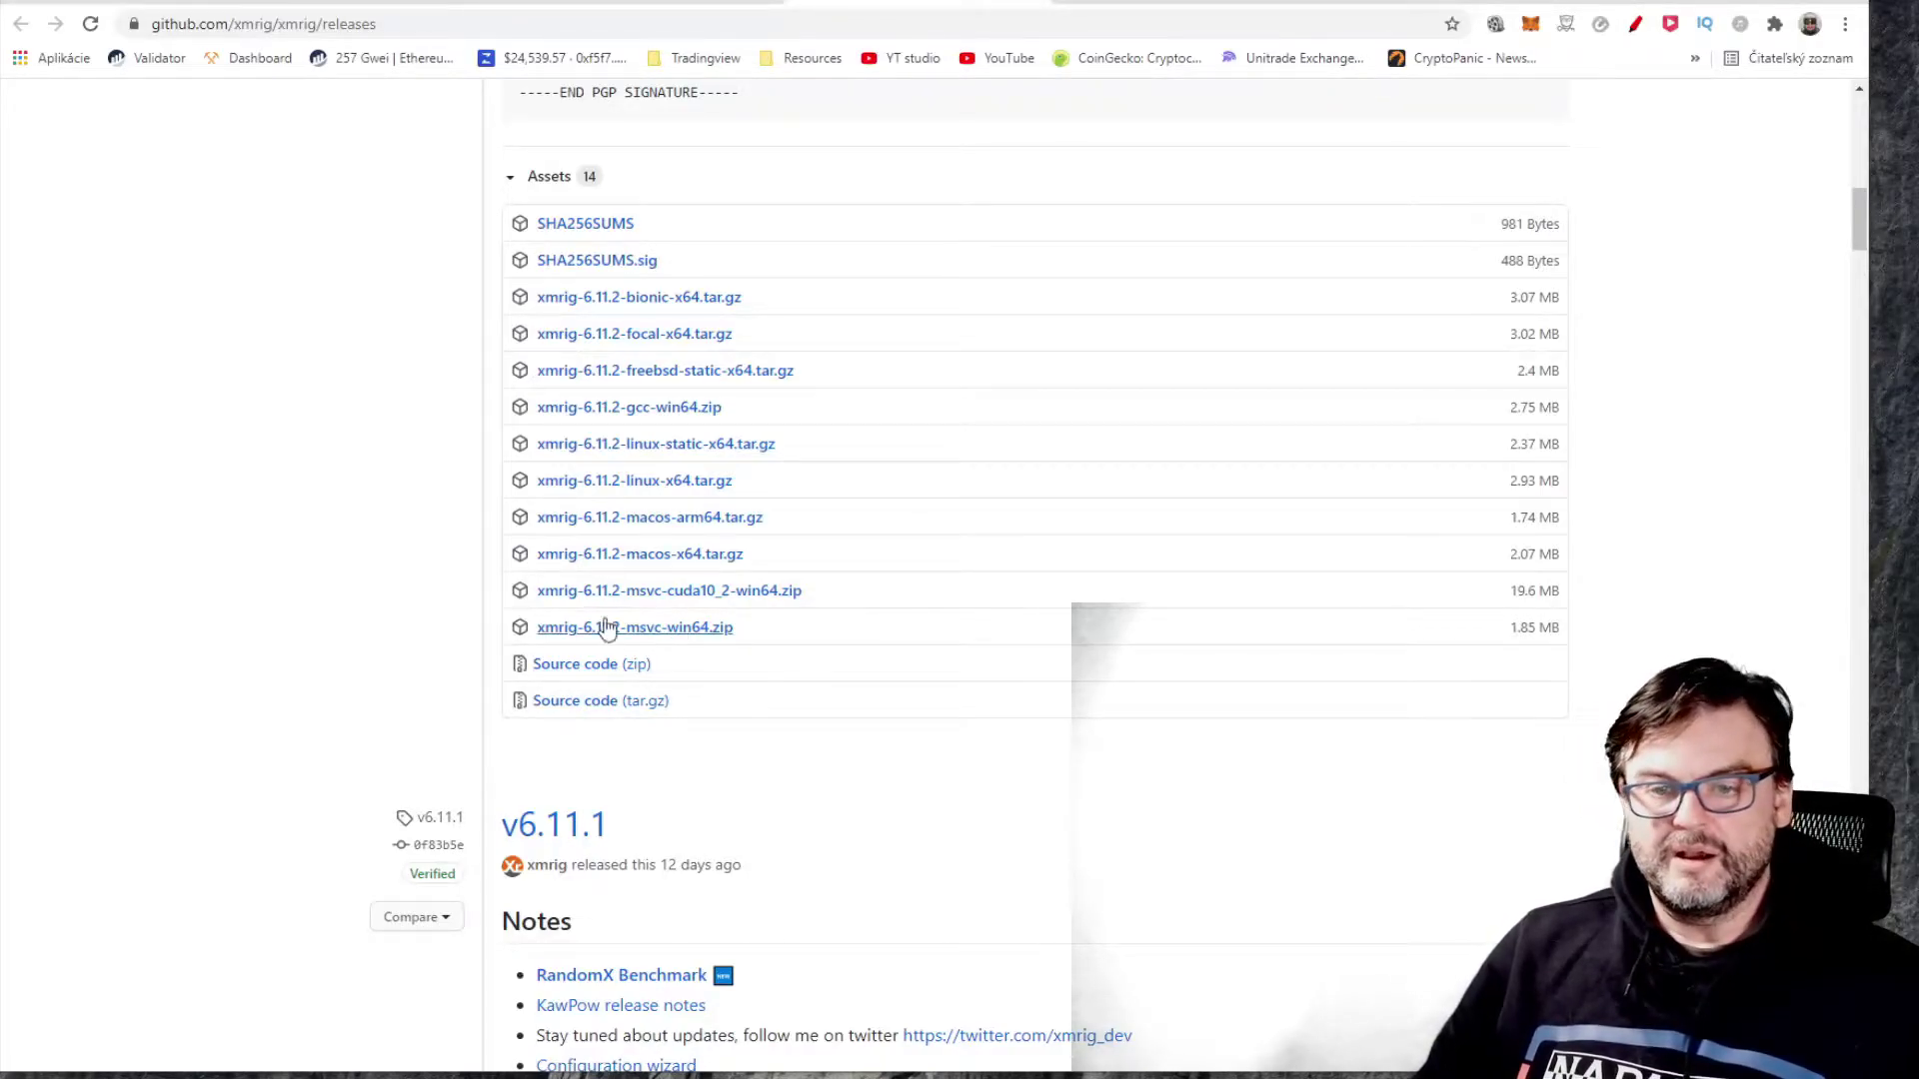
{"action": "left_click", "coordinate": [701, 630]}
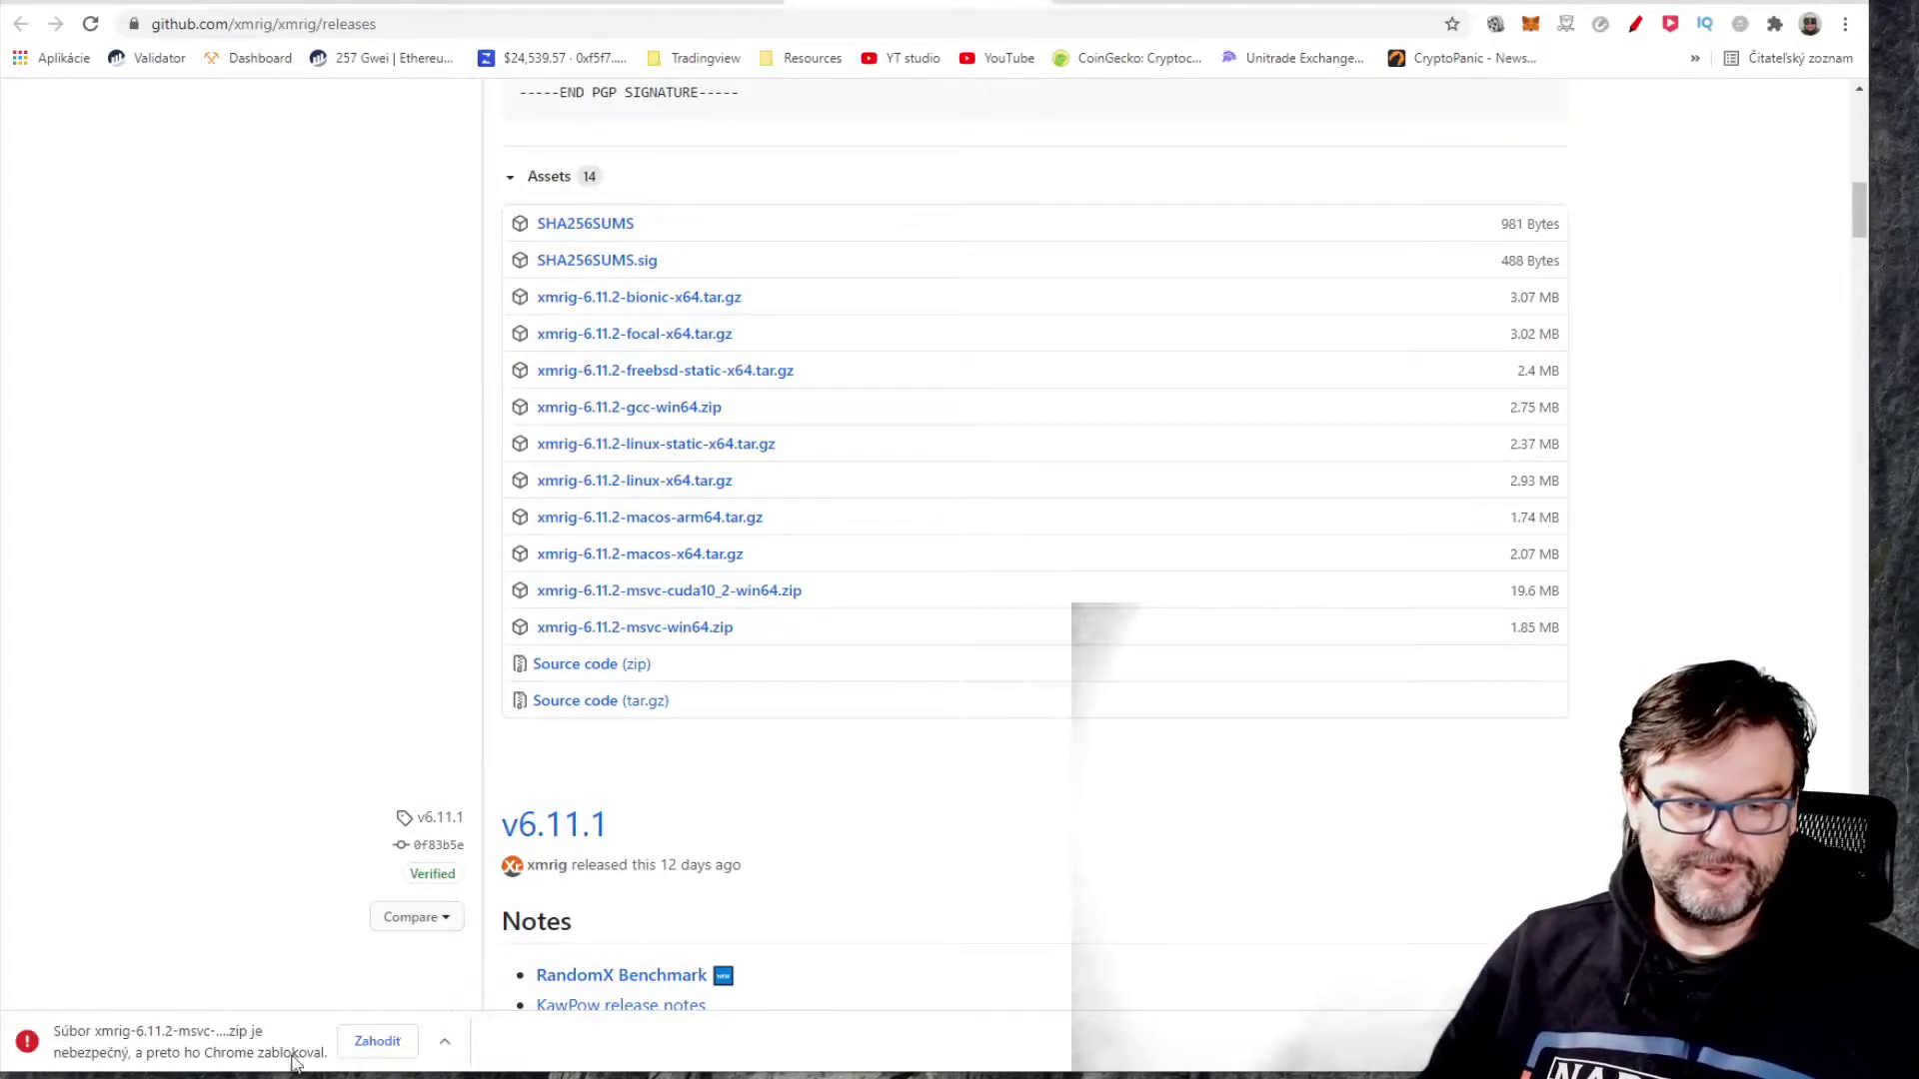
{"action": "left_click", "coordinate": [635, 627]}
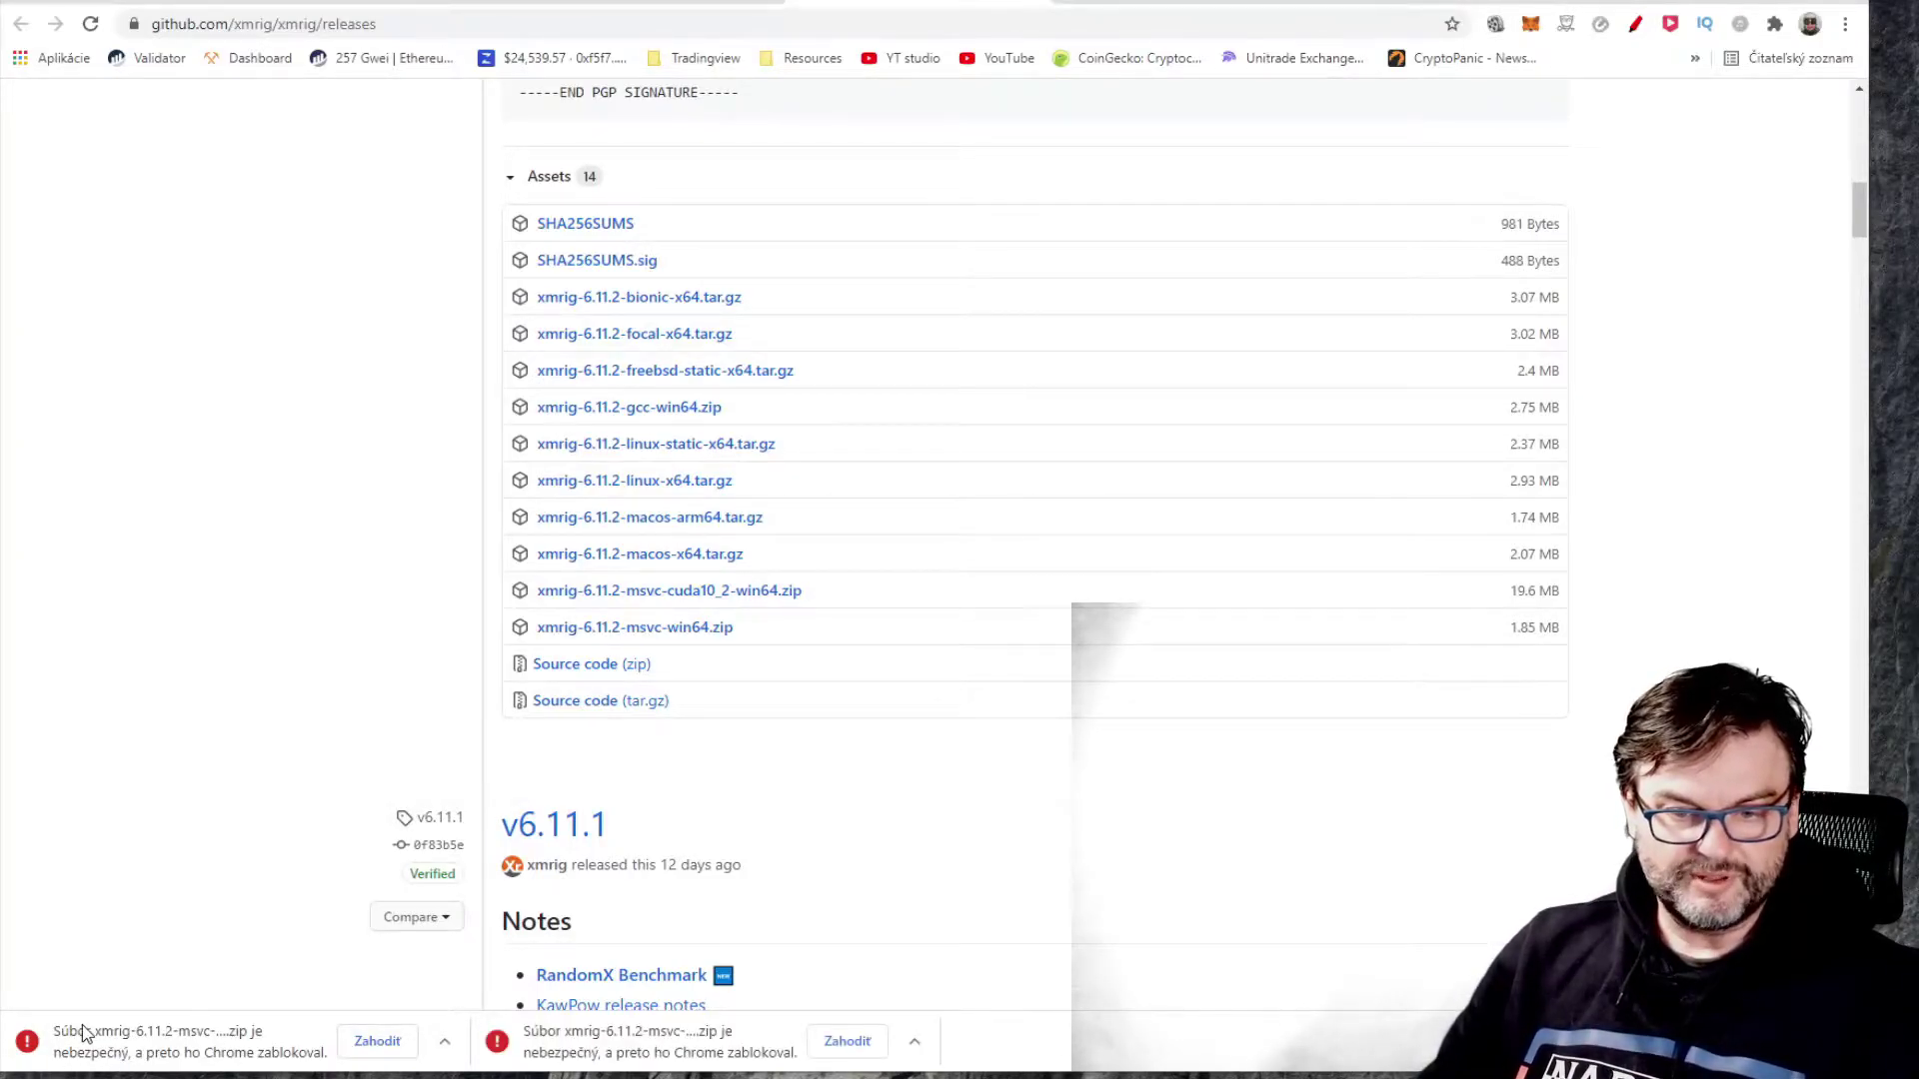
Keep the blocked xmrig-6.11.2-msvc-win64.zip file in the browser's downloads list despite the danger warning.
{"action": "left_click", "coordinate": [1845, 24]}
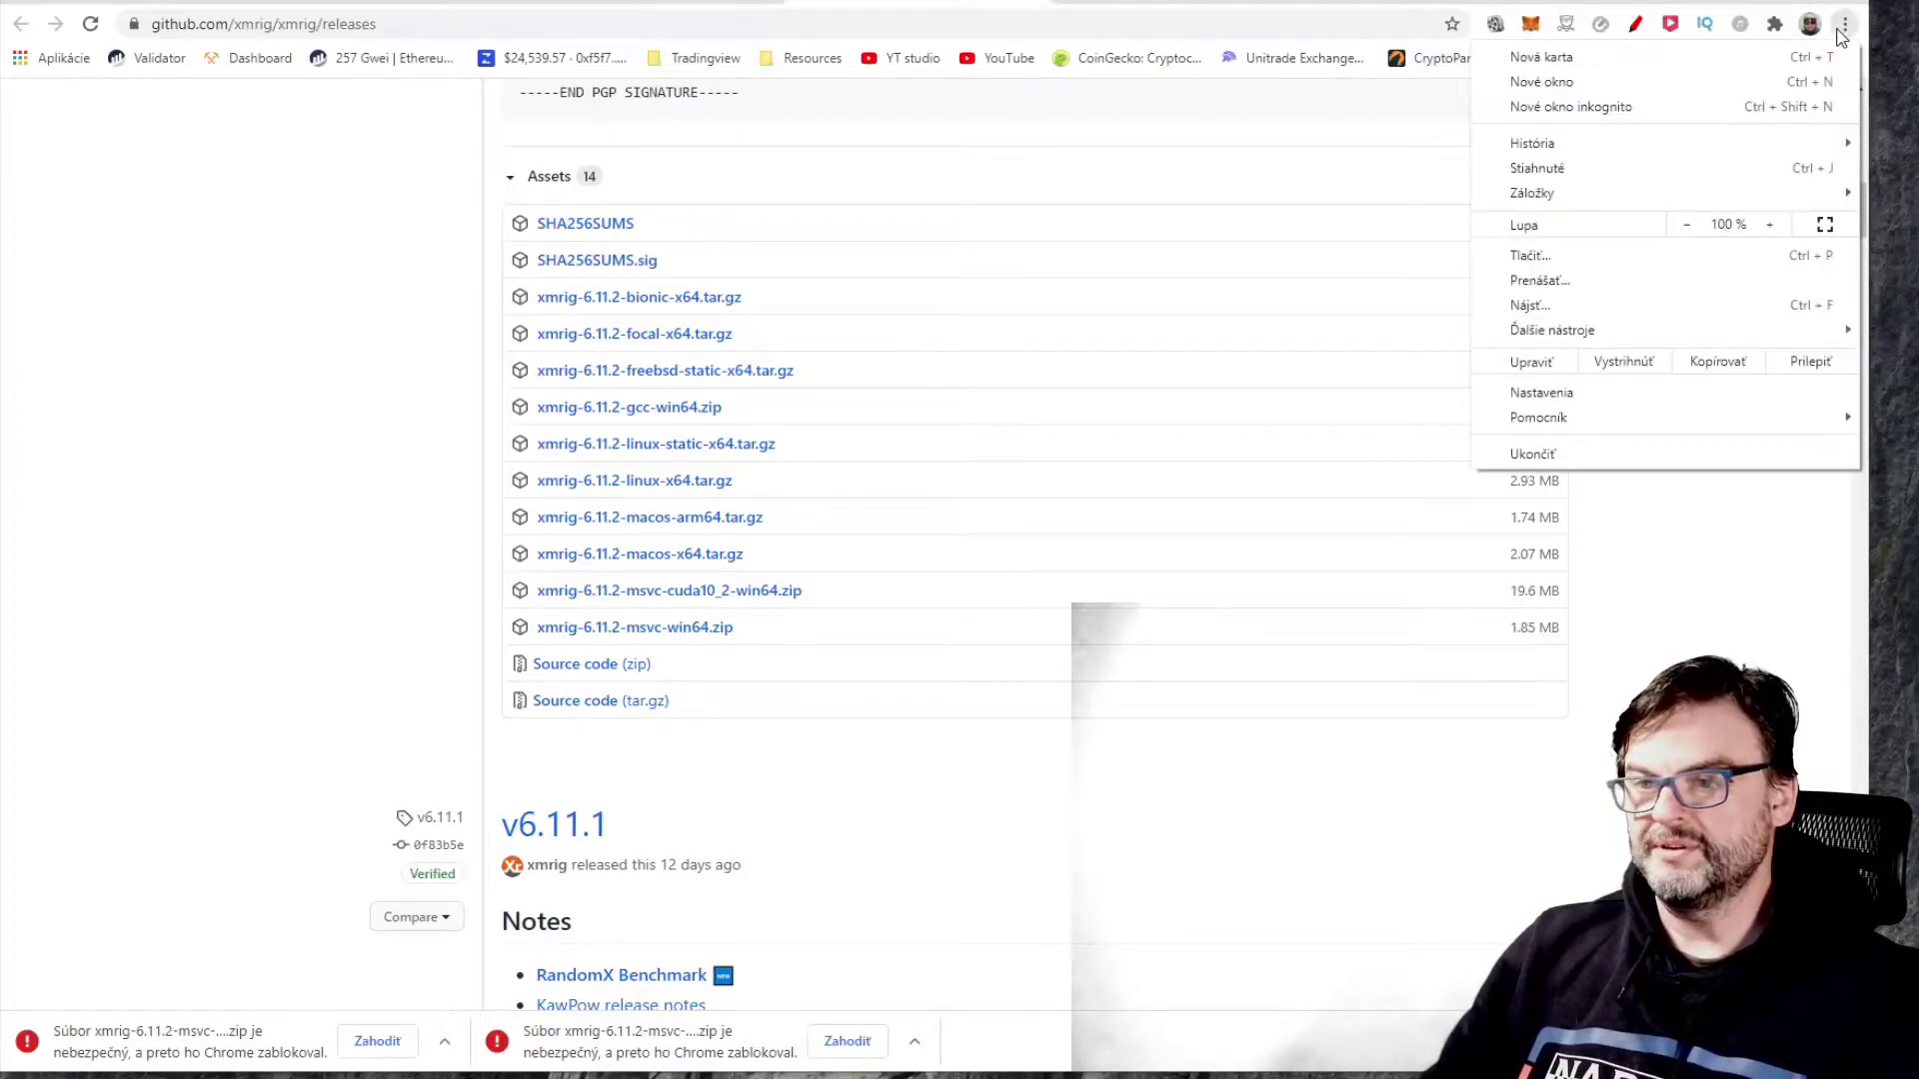
{"action": "left_click", "coordinate": [1575, 176]}
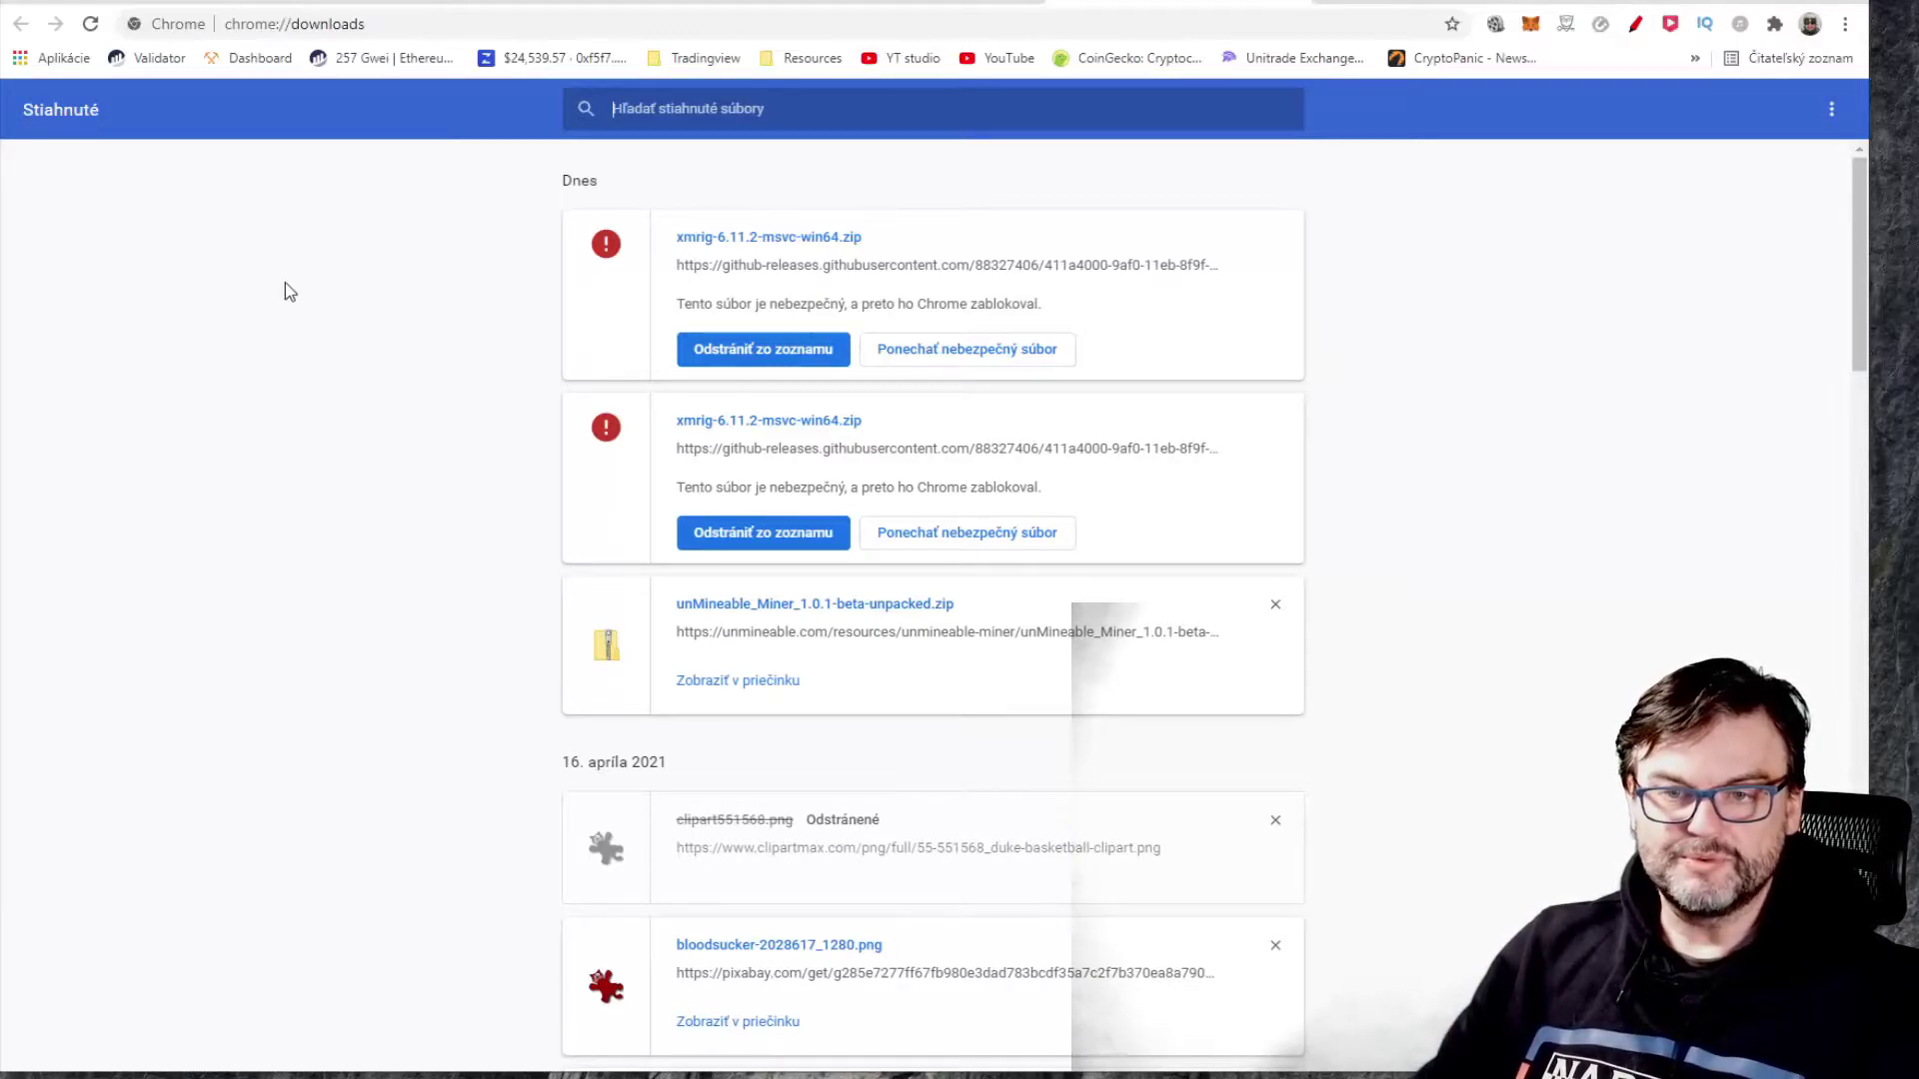
{"action": "left_click", "coordinate": [1012, 362]}
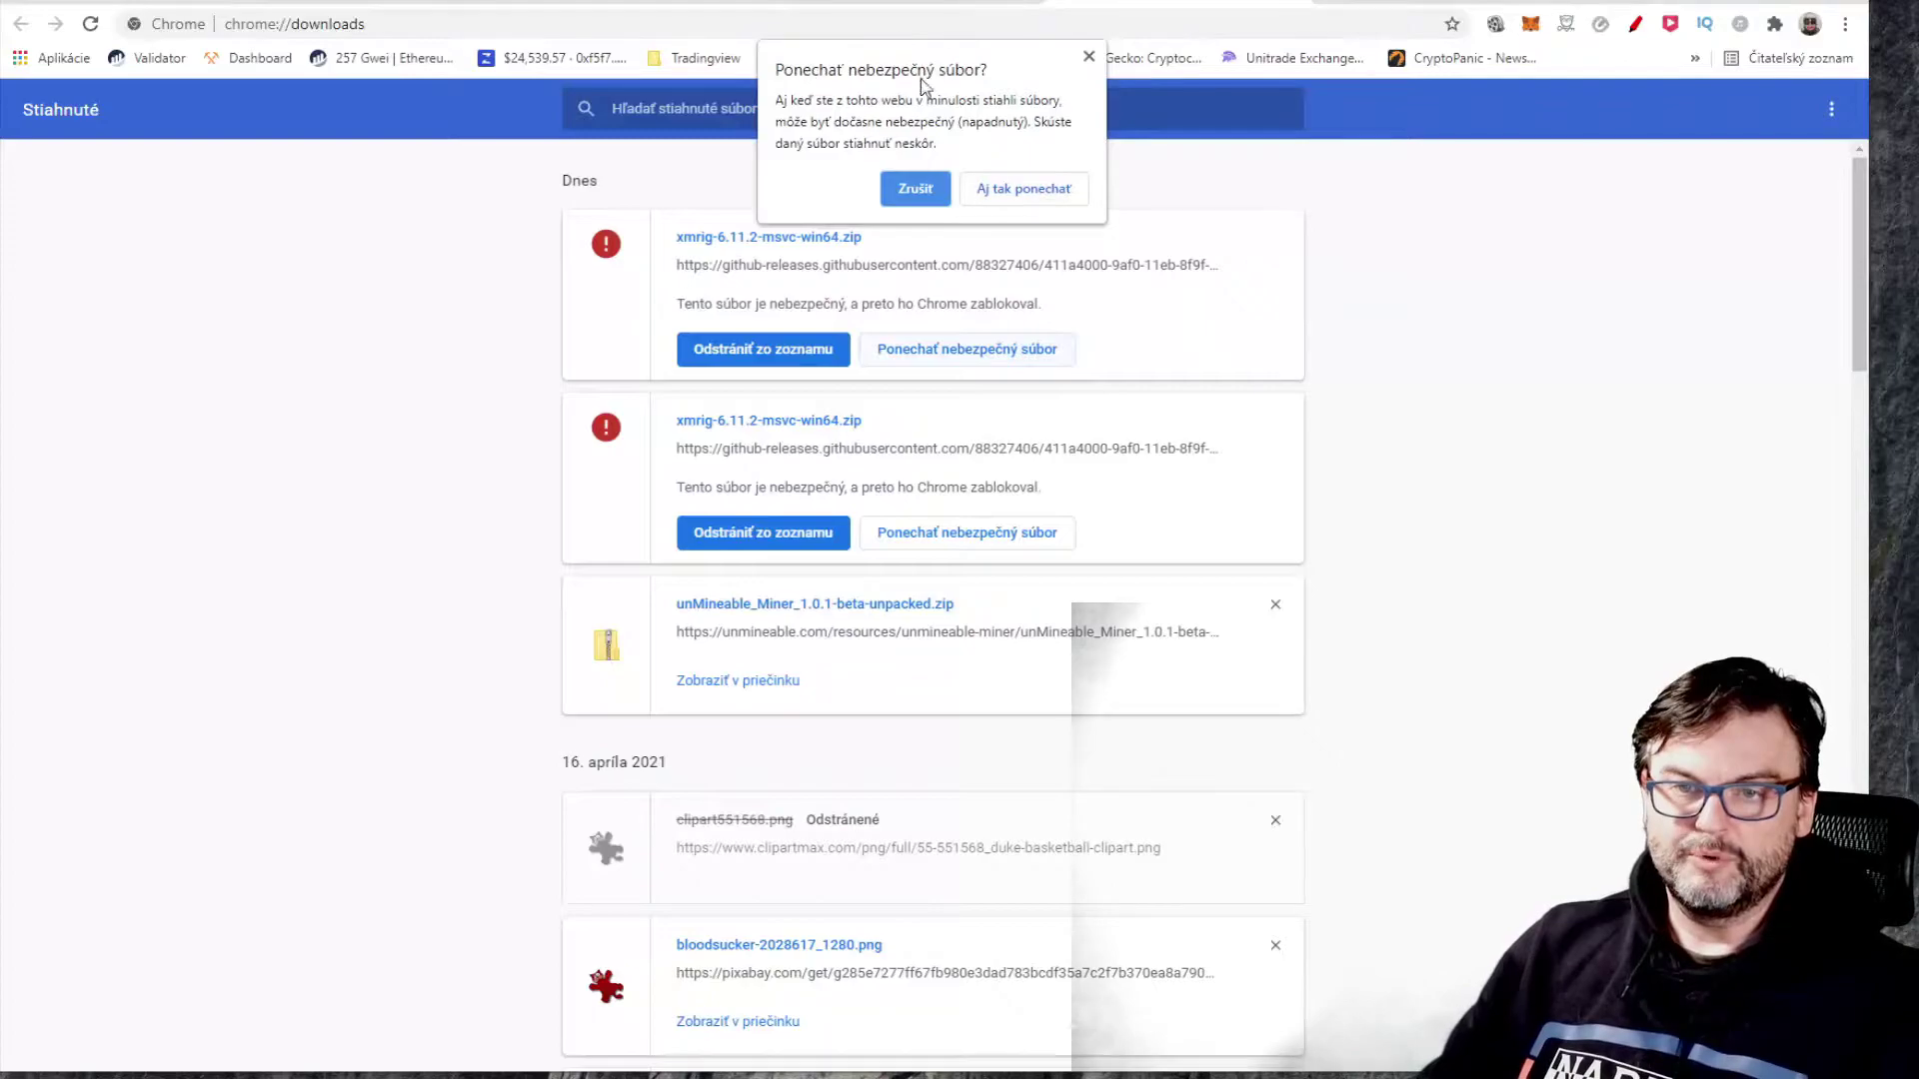
{"action": "left_click", "coordinate": [1004, 197]}
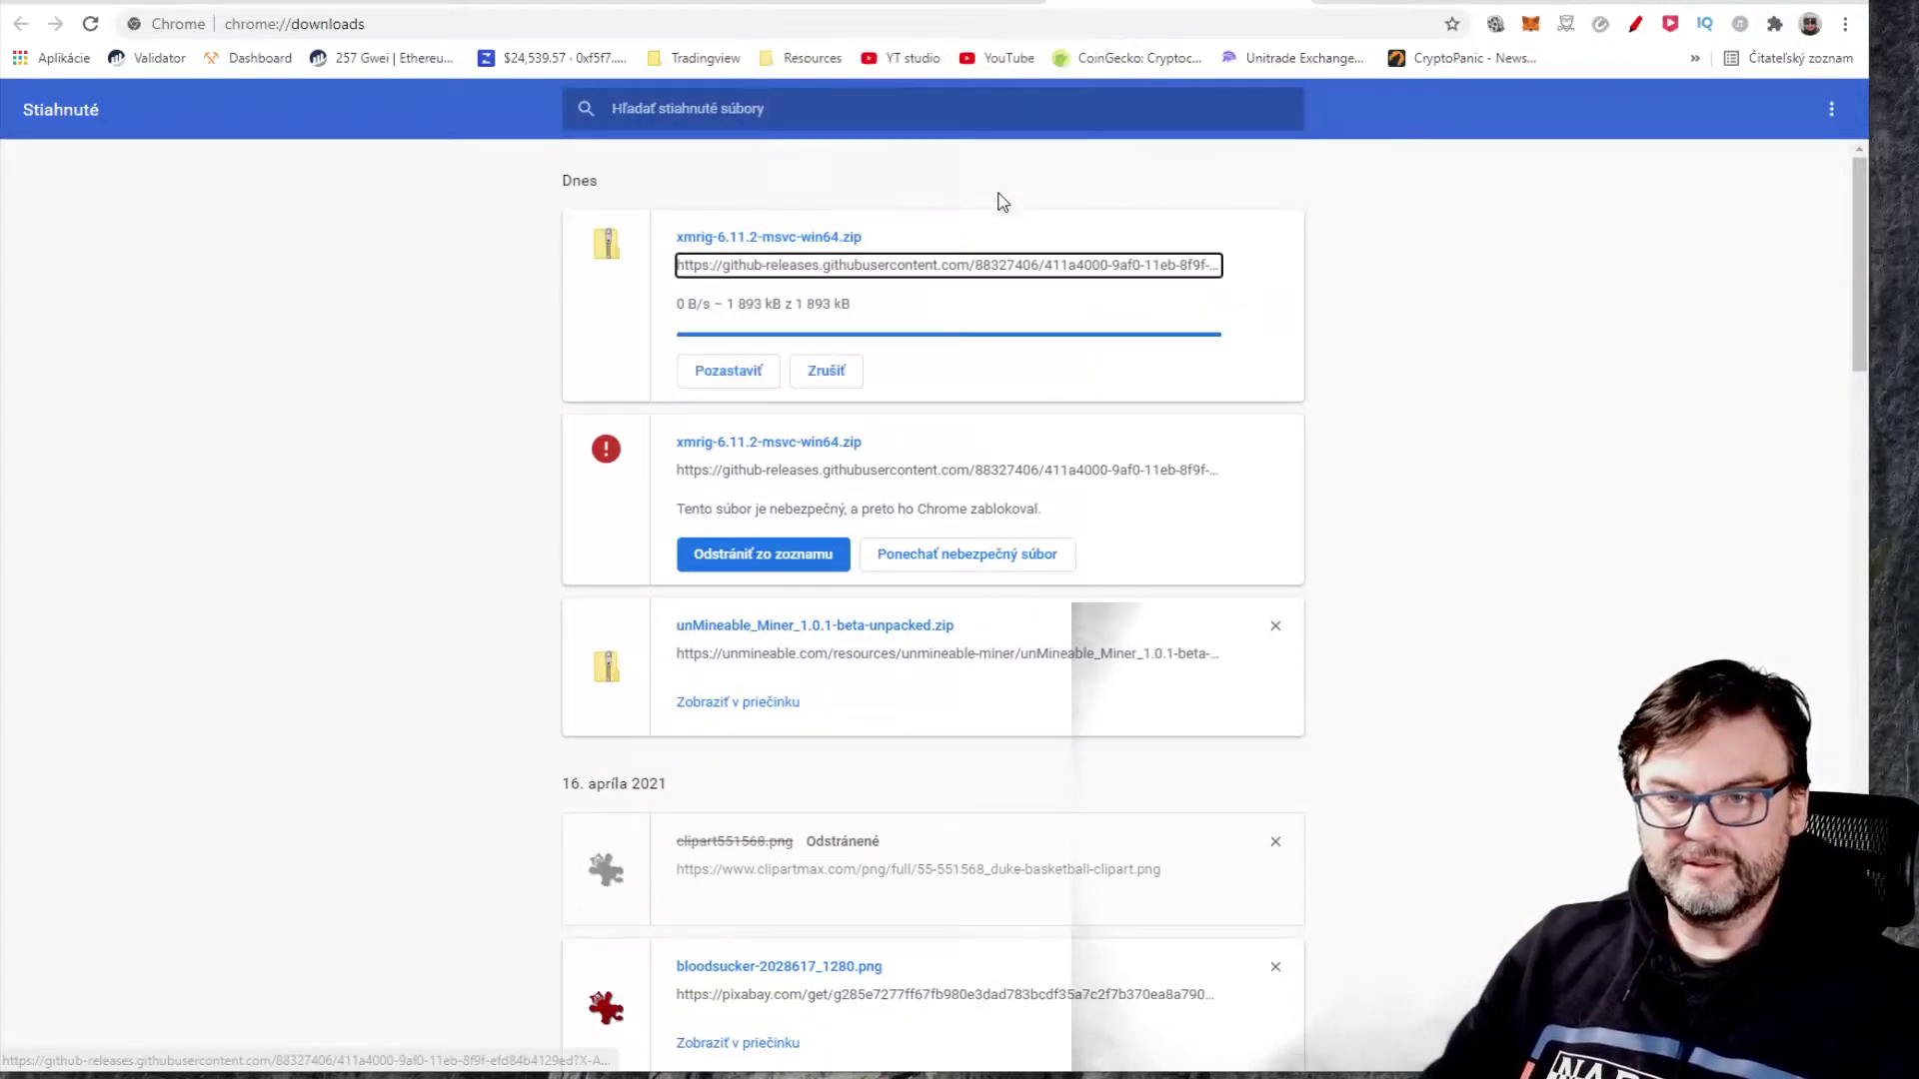
Open the downloaded XMRig archive from its folder, check the contents of xmrig-6.11.2, and return to the archive root.
{"action": "left_click", "coordinate": [703, 316]}
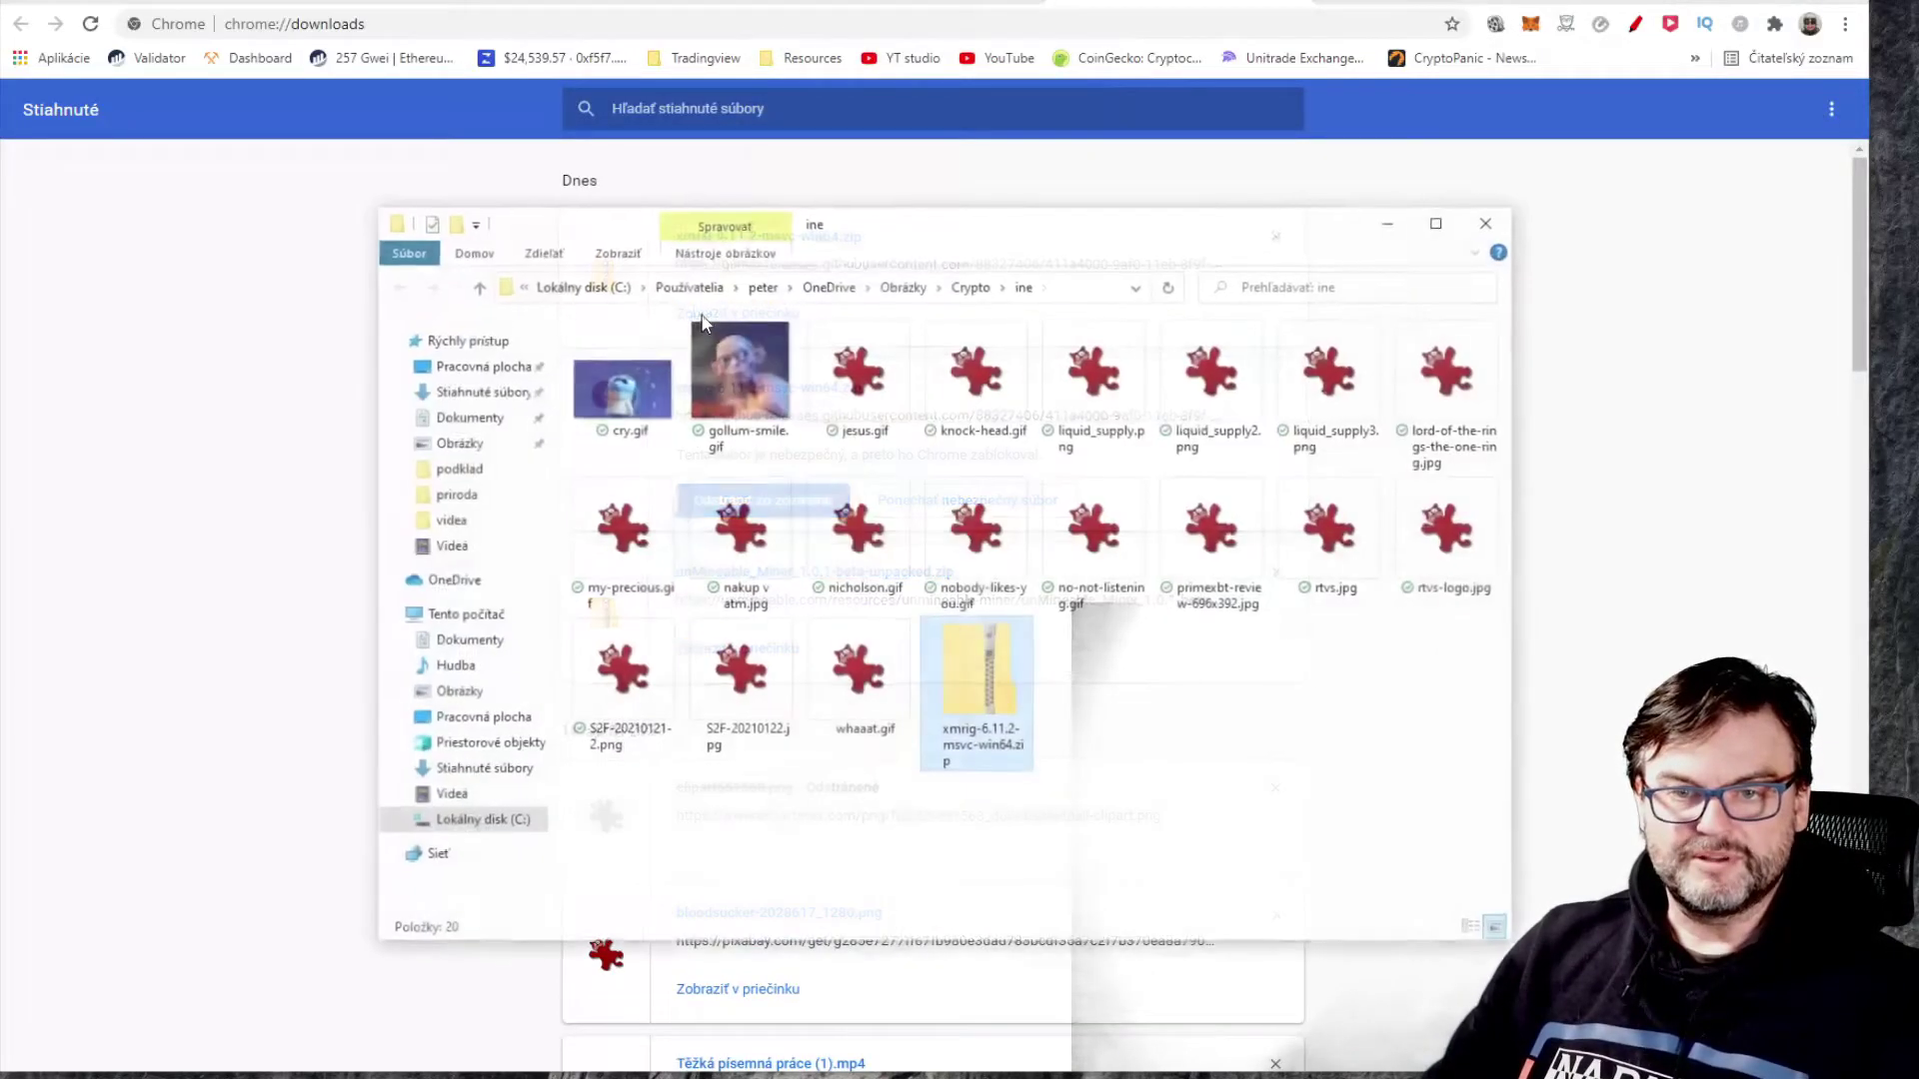
{"action": "double_click", "coordinate": [956, 697]}
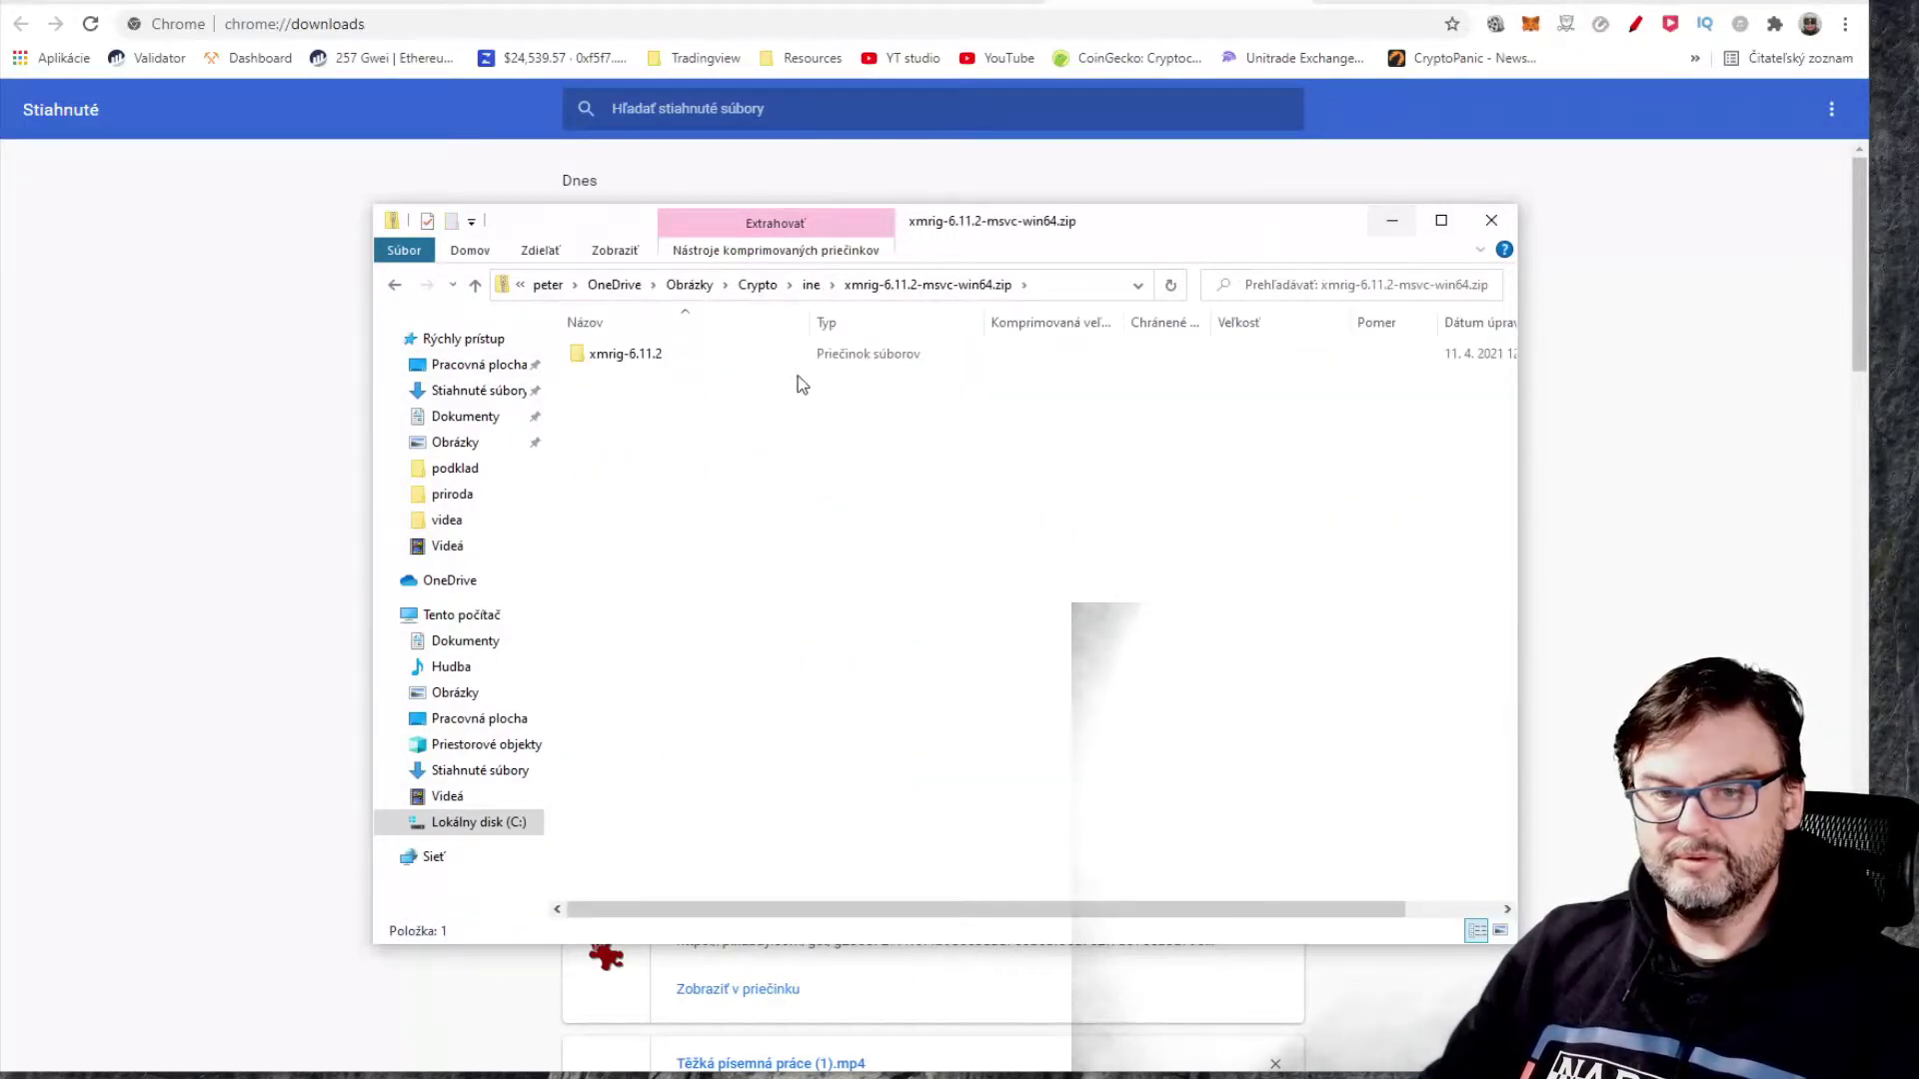
{"action": "double_click", "coordinate": [624, 354]}
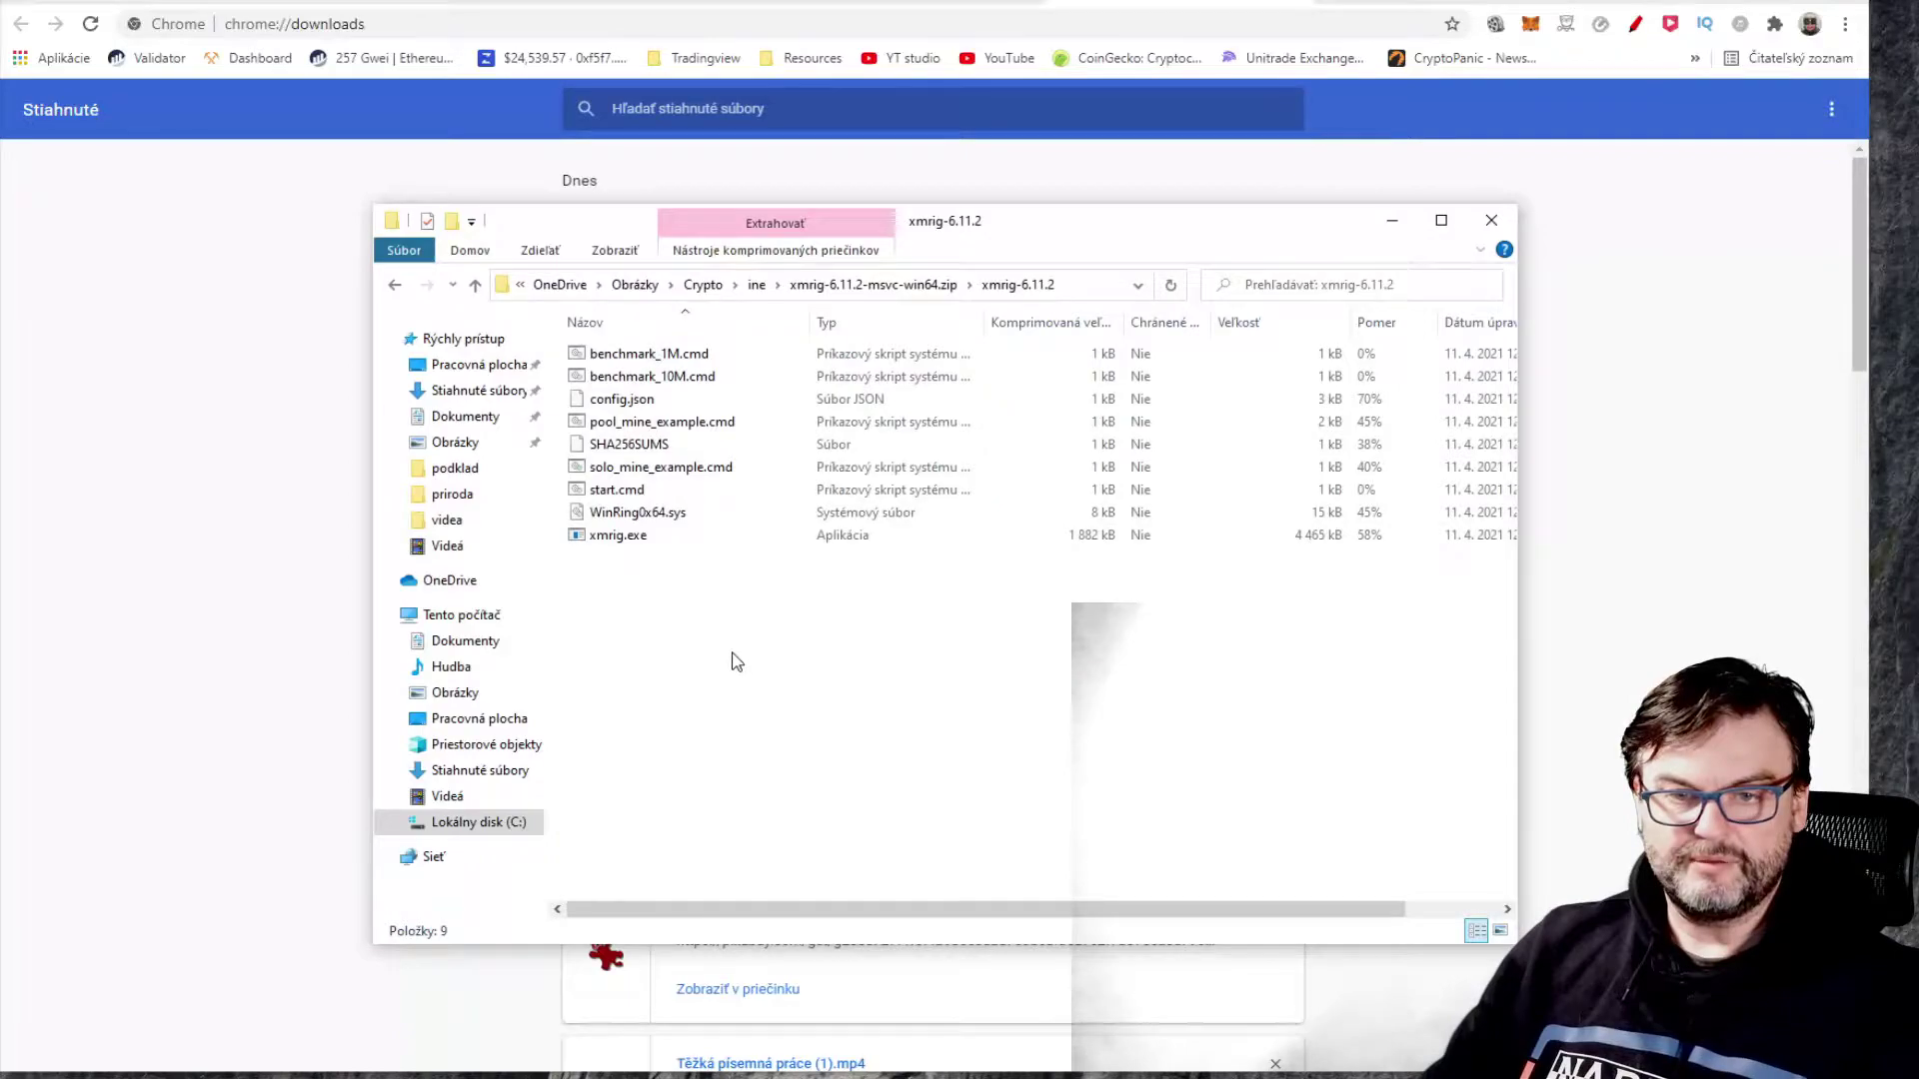
{"action": "key", "text": "alt+Left"}
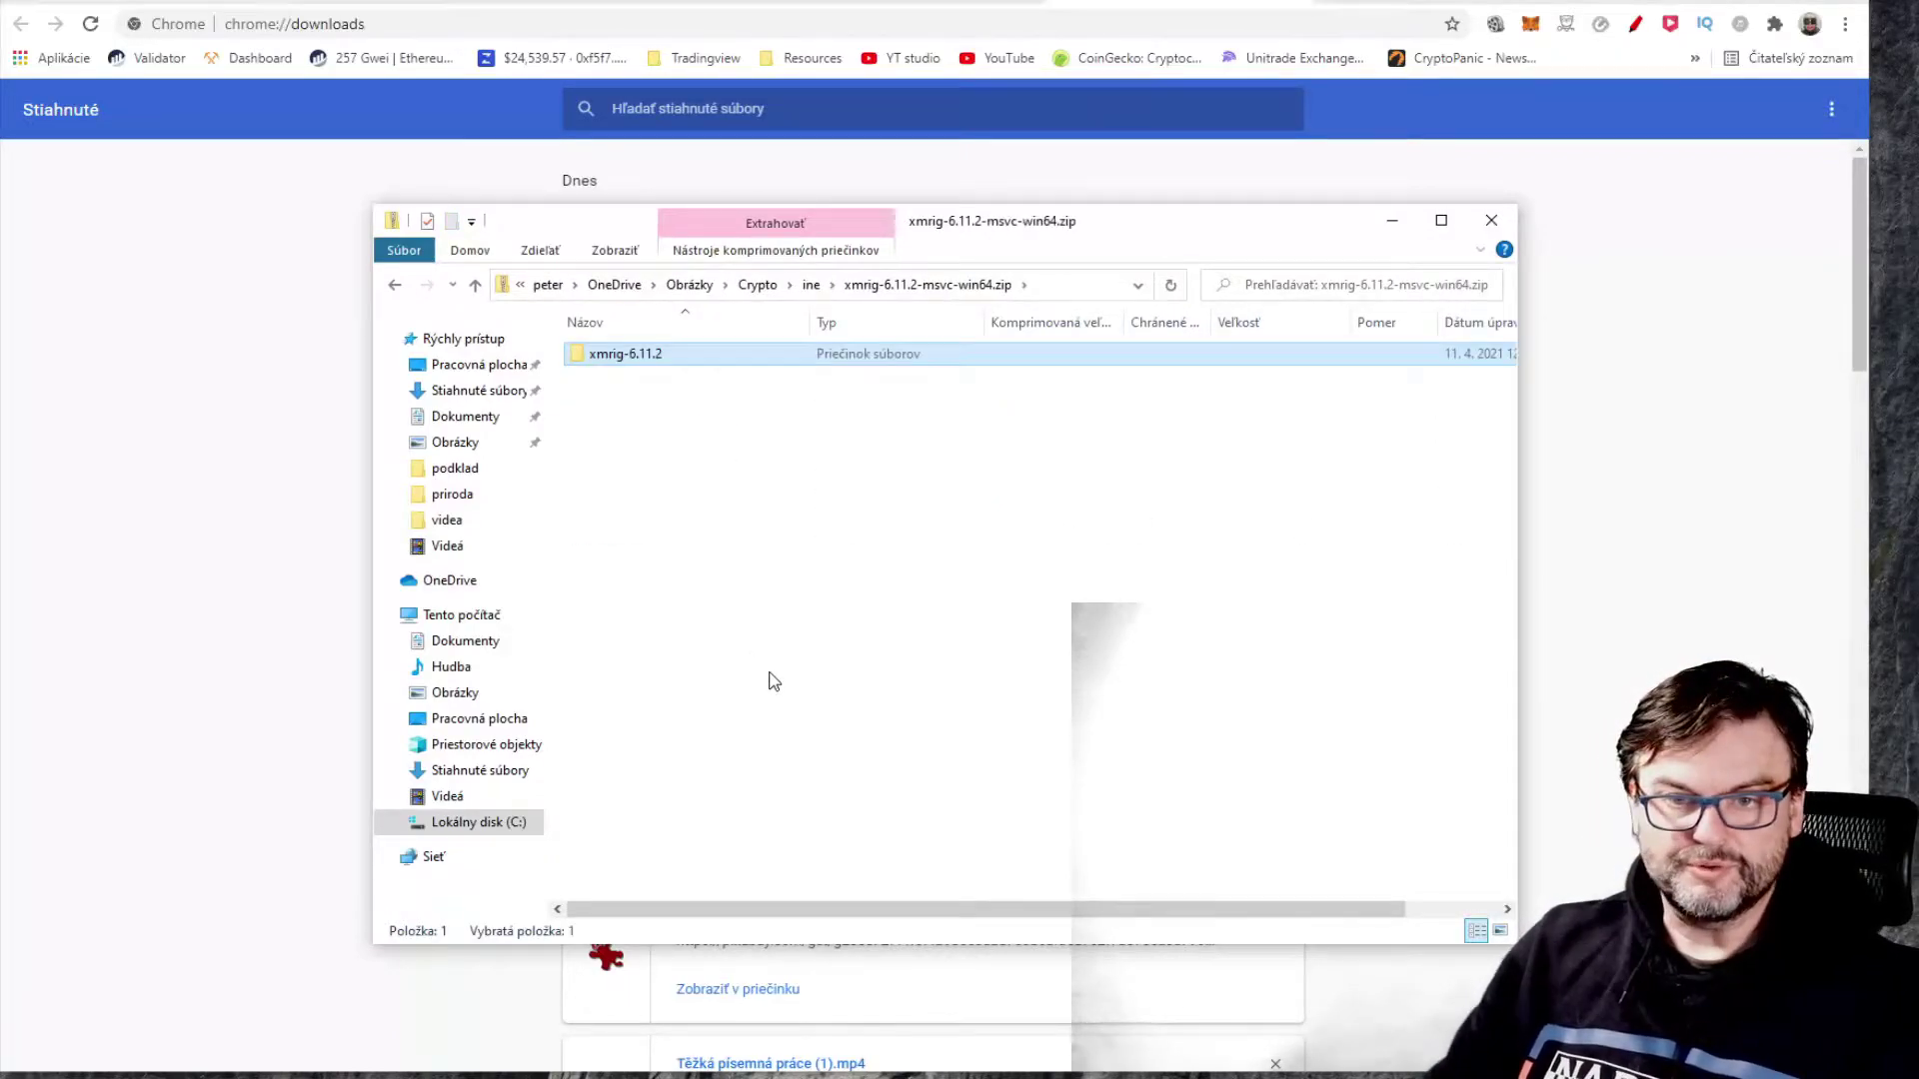
Minimize the browser, open C:\Mining in a new File Explorer window, and offset it from the archive window.
{"action": "left_click", "coordinate": [1646, 72]}
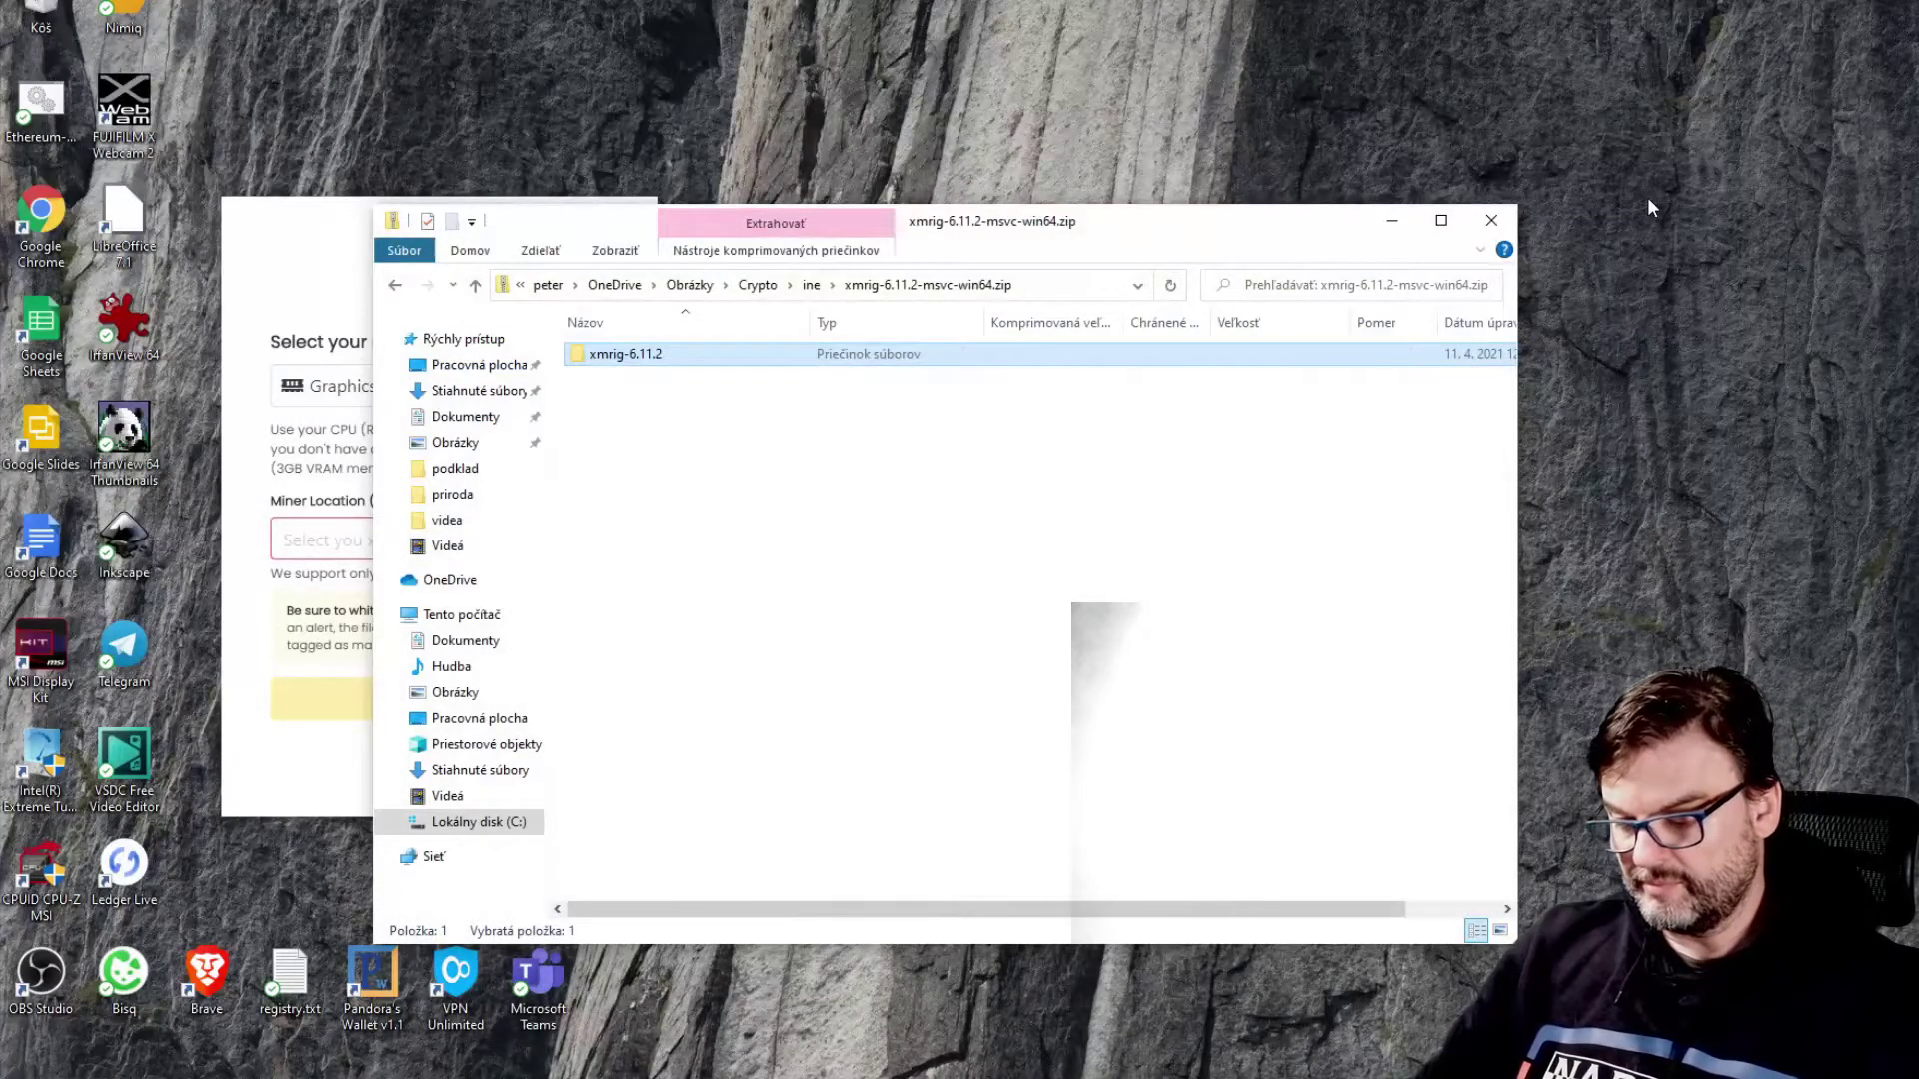
{"action": "key", "text": "super+e"}
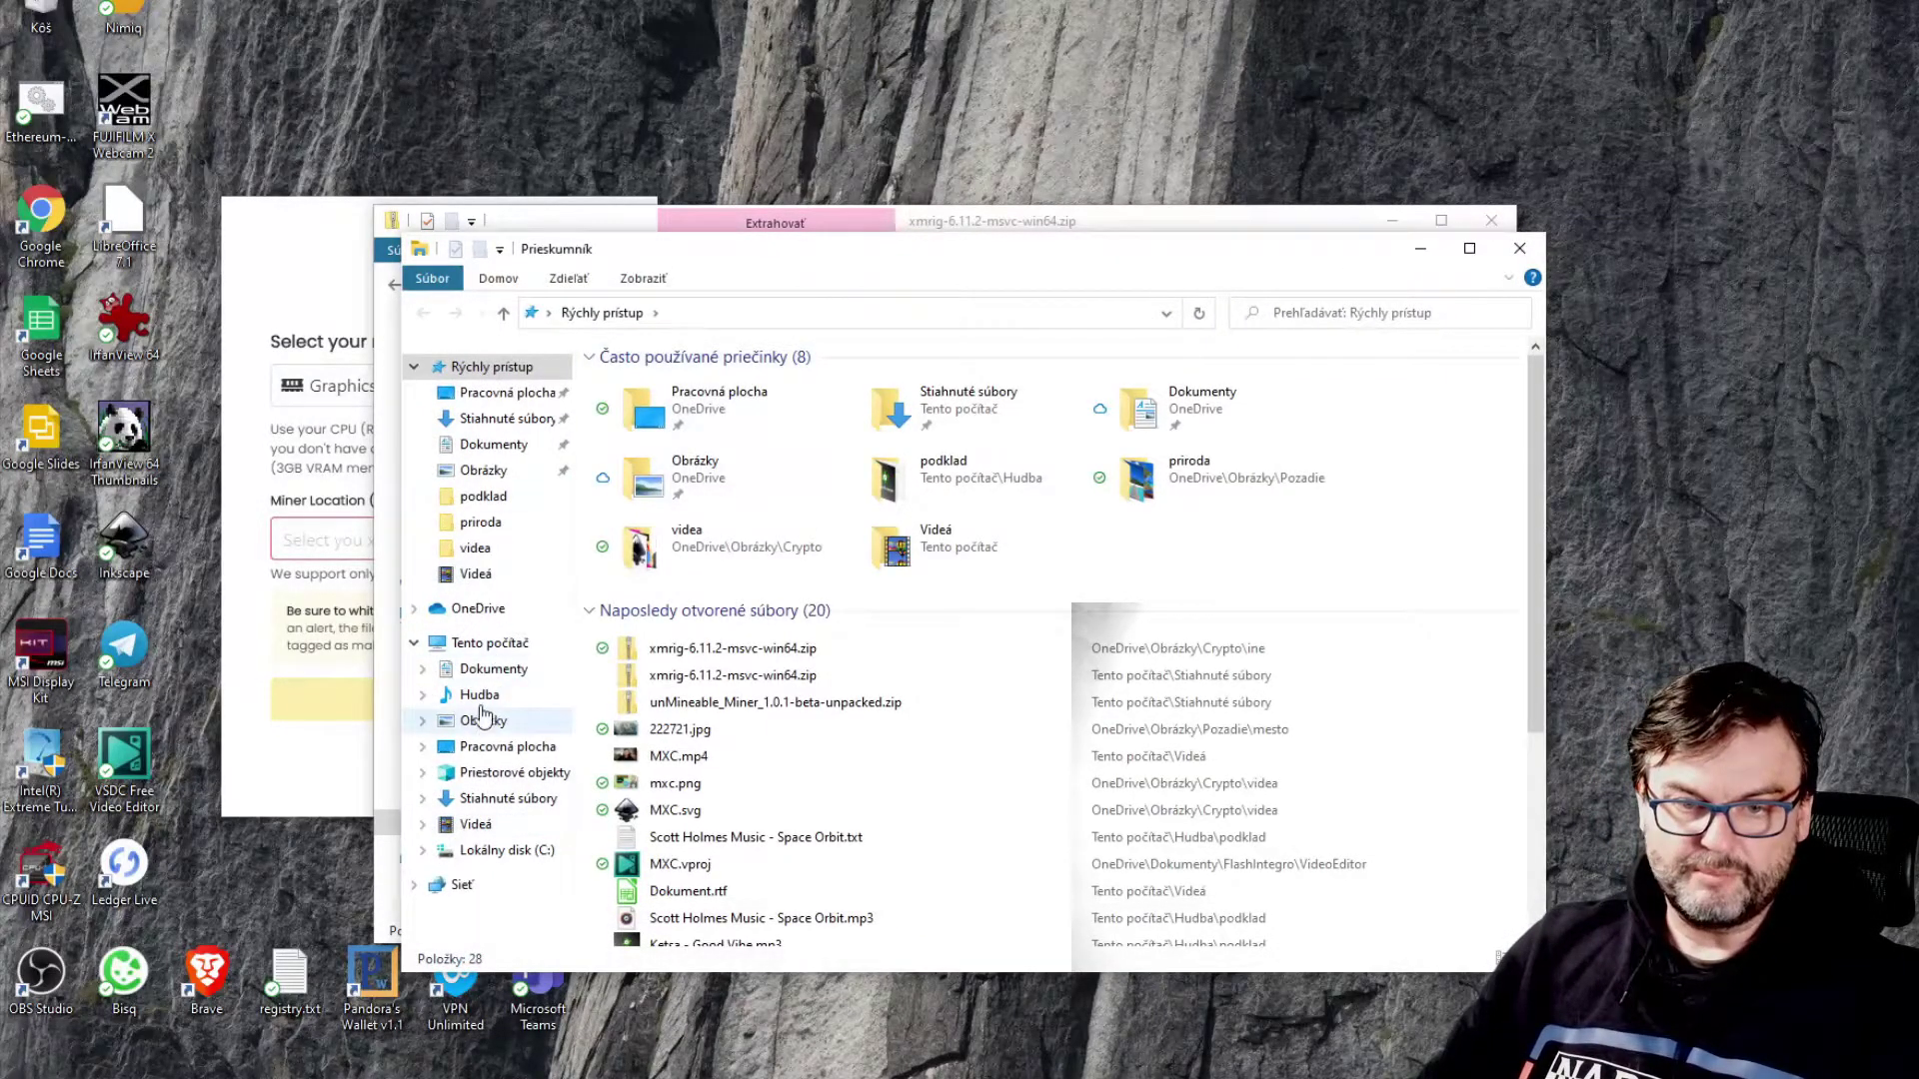
{"action": "left_click", "coordinate": [491, 855]}
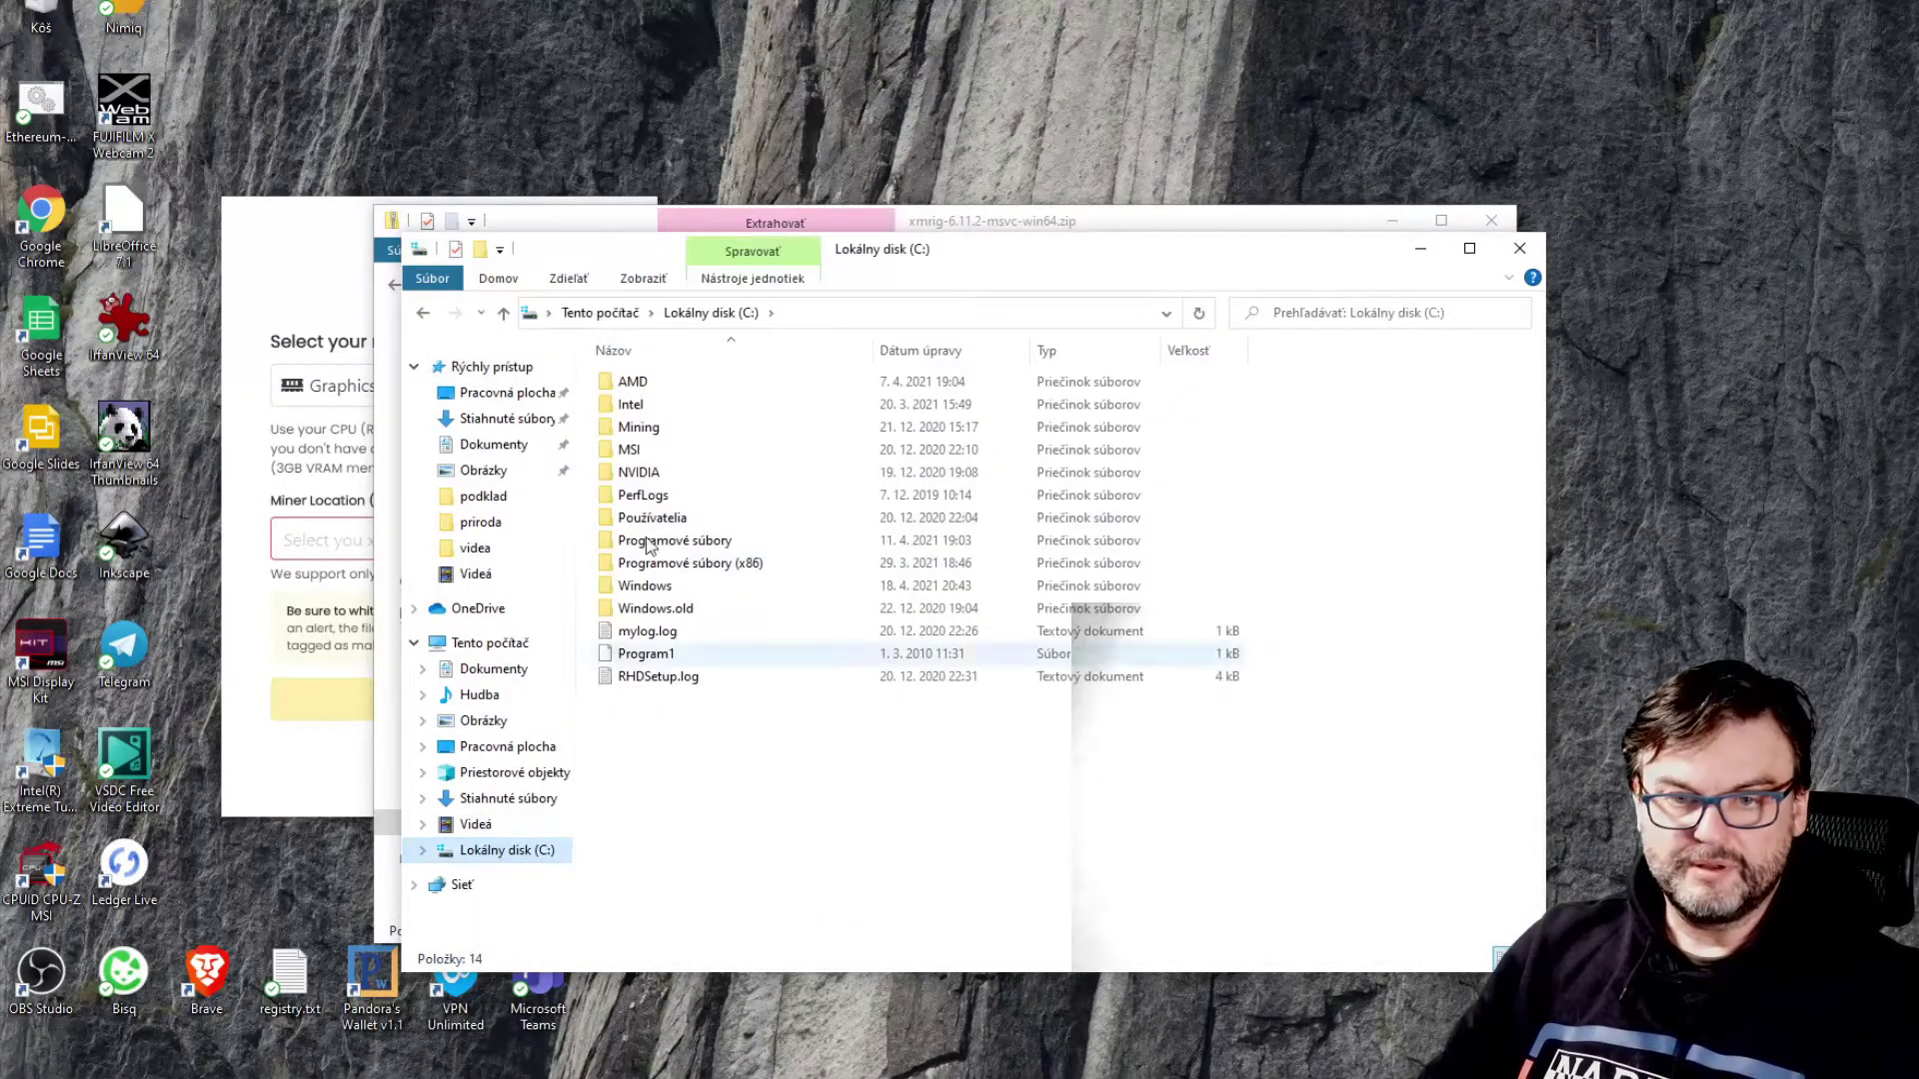
{"action": "double_click", "coordinate": [638, 428]}
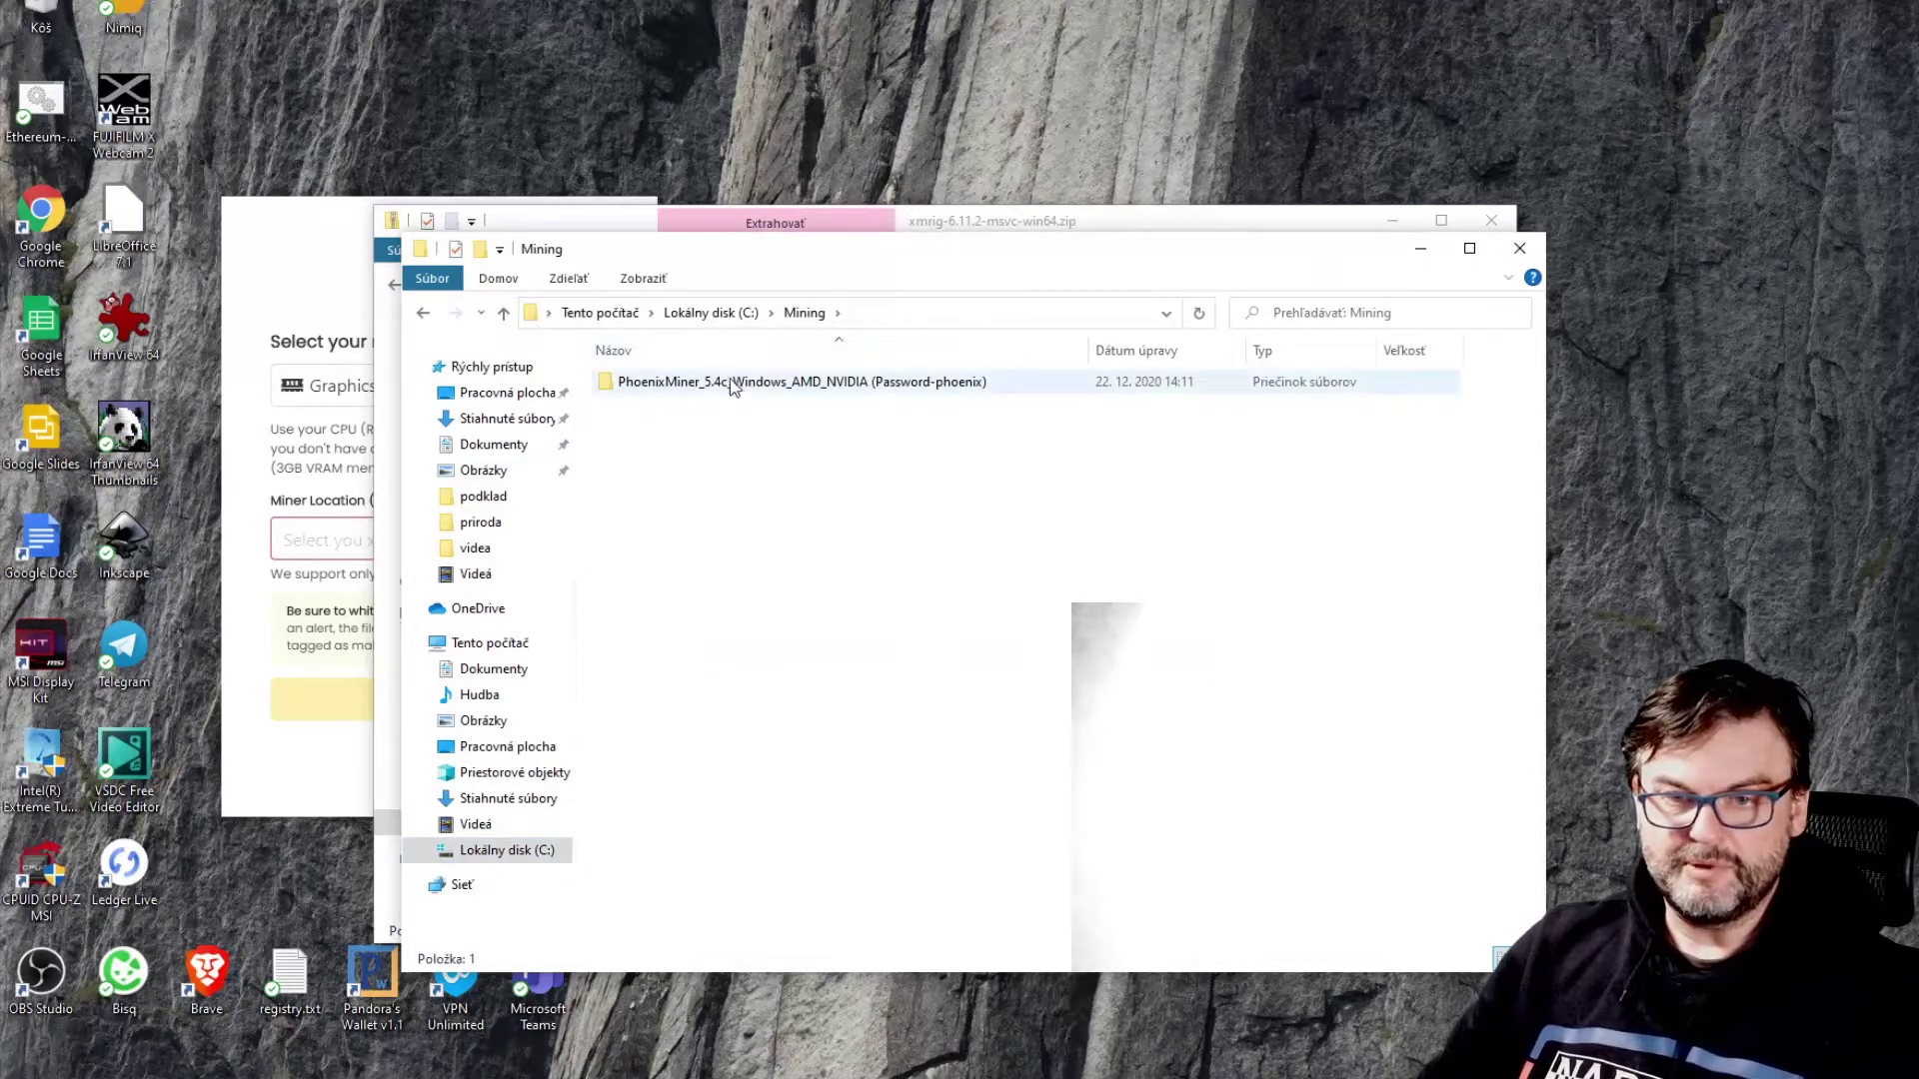
{"action": "left_click_drag", "start_coordinate": [1059, 262], "coordinate": [1291, 383]}
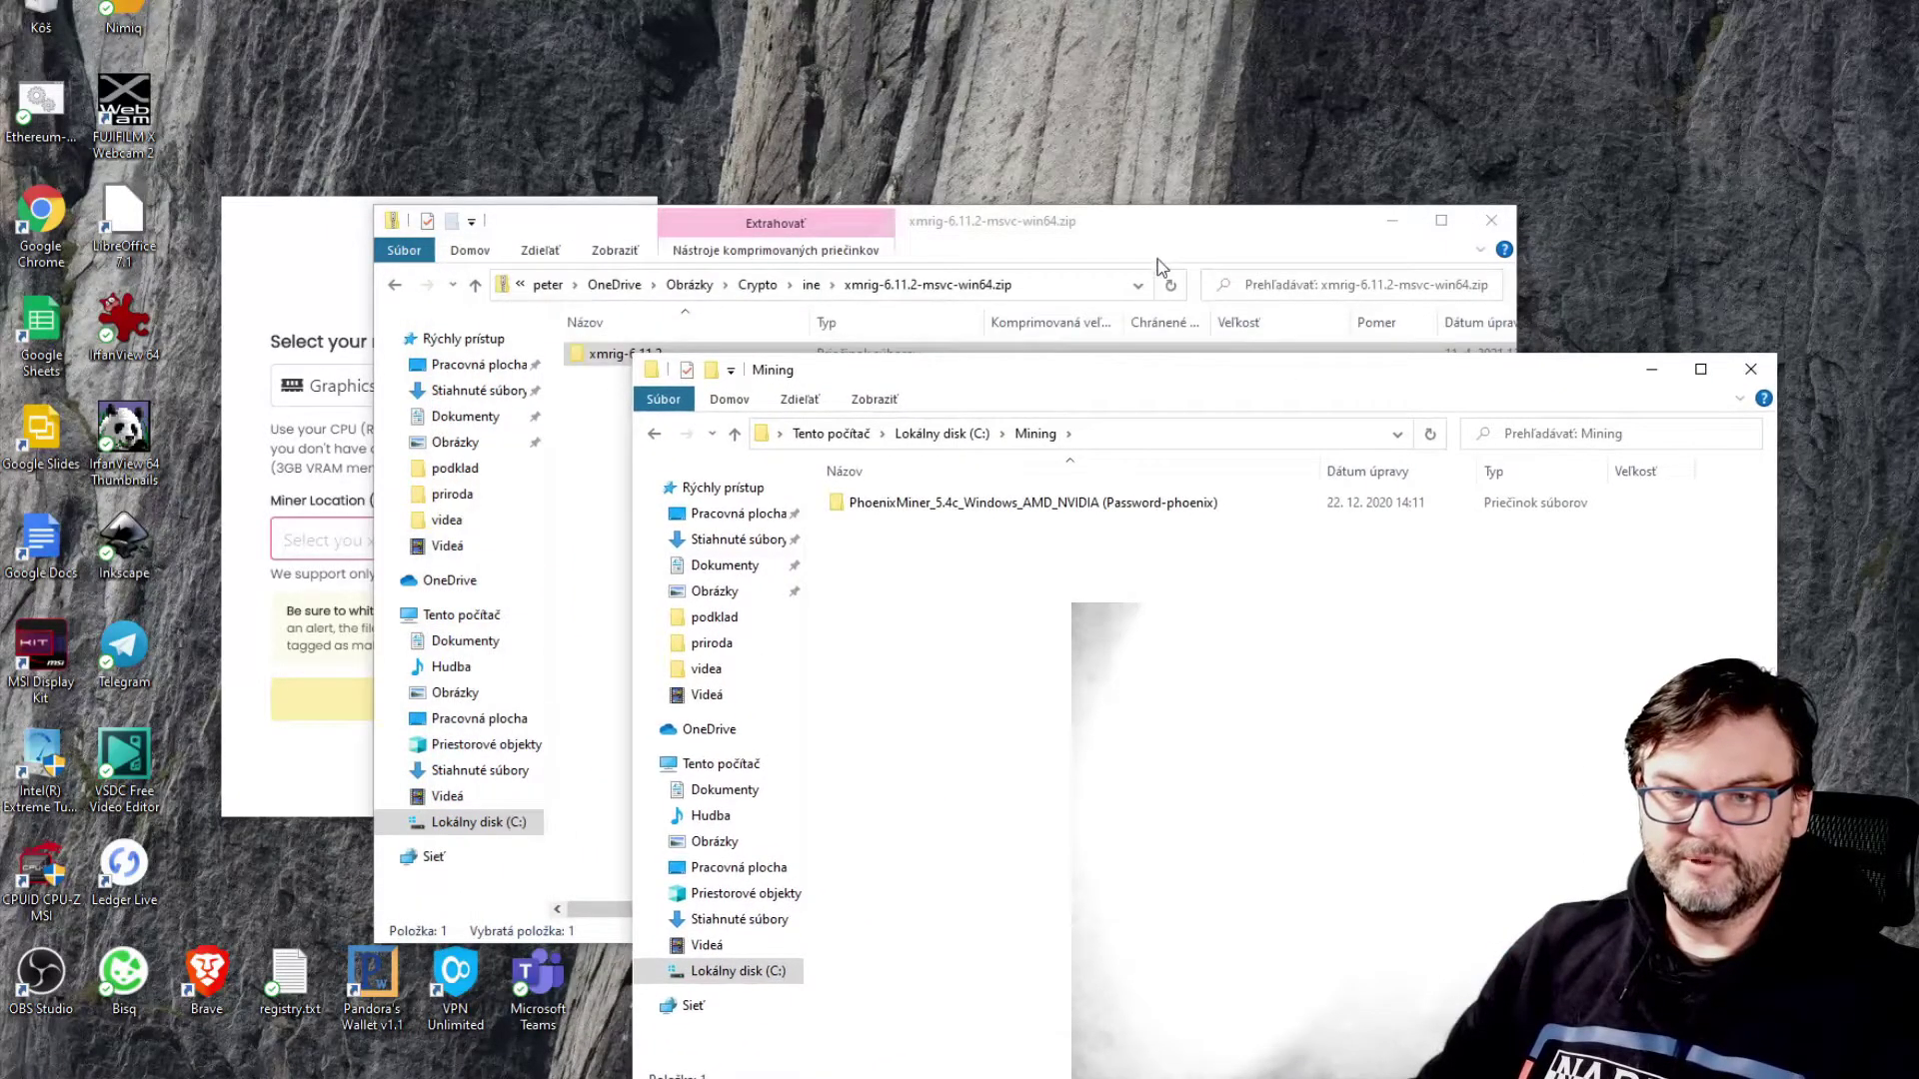
Copy the xmrig-6.11.2 folder from the archive into the C:\Mining folder.
{"action": "left_click", "coordinate": [1146, 248]}
{"action": "right_click", "coordinate": [1467, 724]}
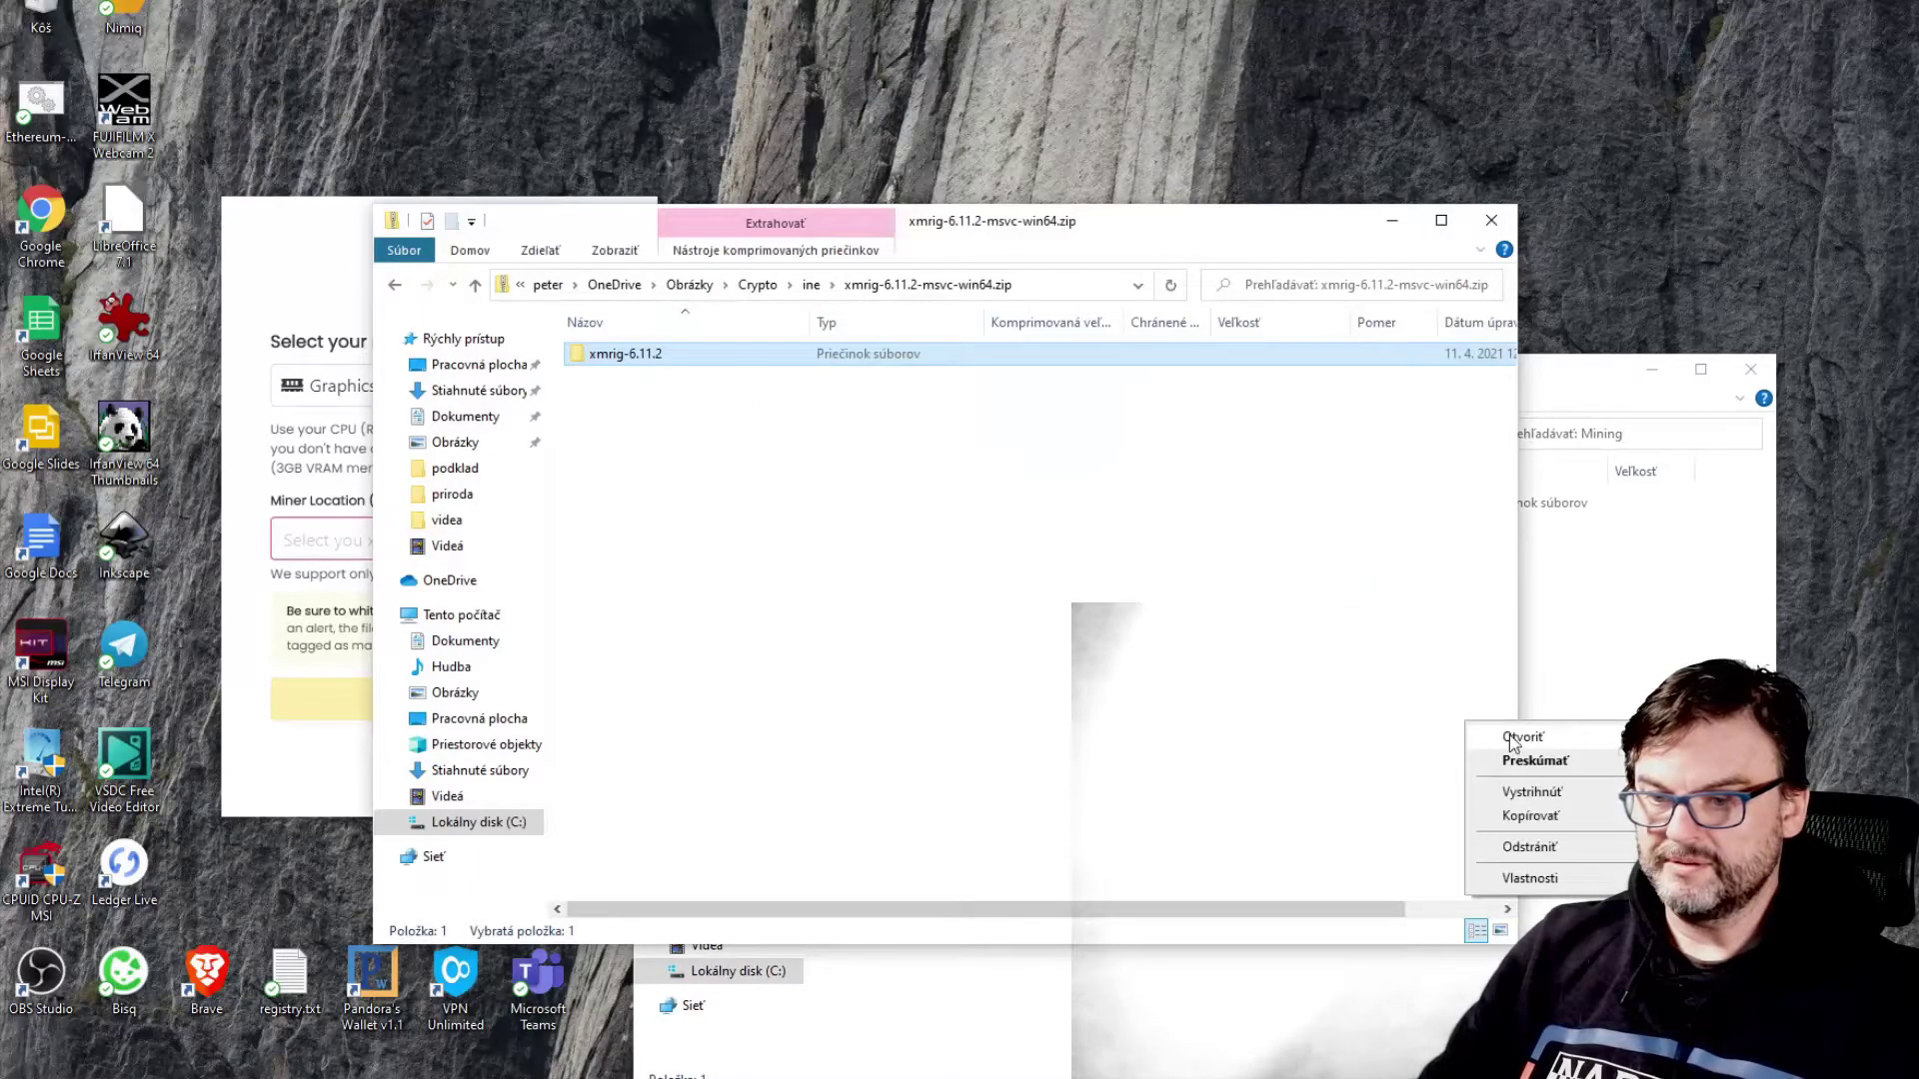
{"action": "left_click", "coordinate": [980, 532]}
{"action": "left_click_drag", "start_coordinate": [598, 350], "coordinate": [1536, 580]}
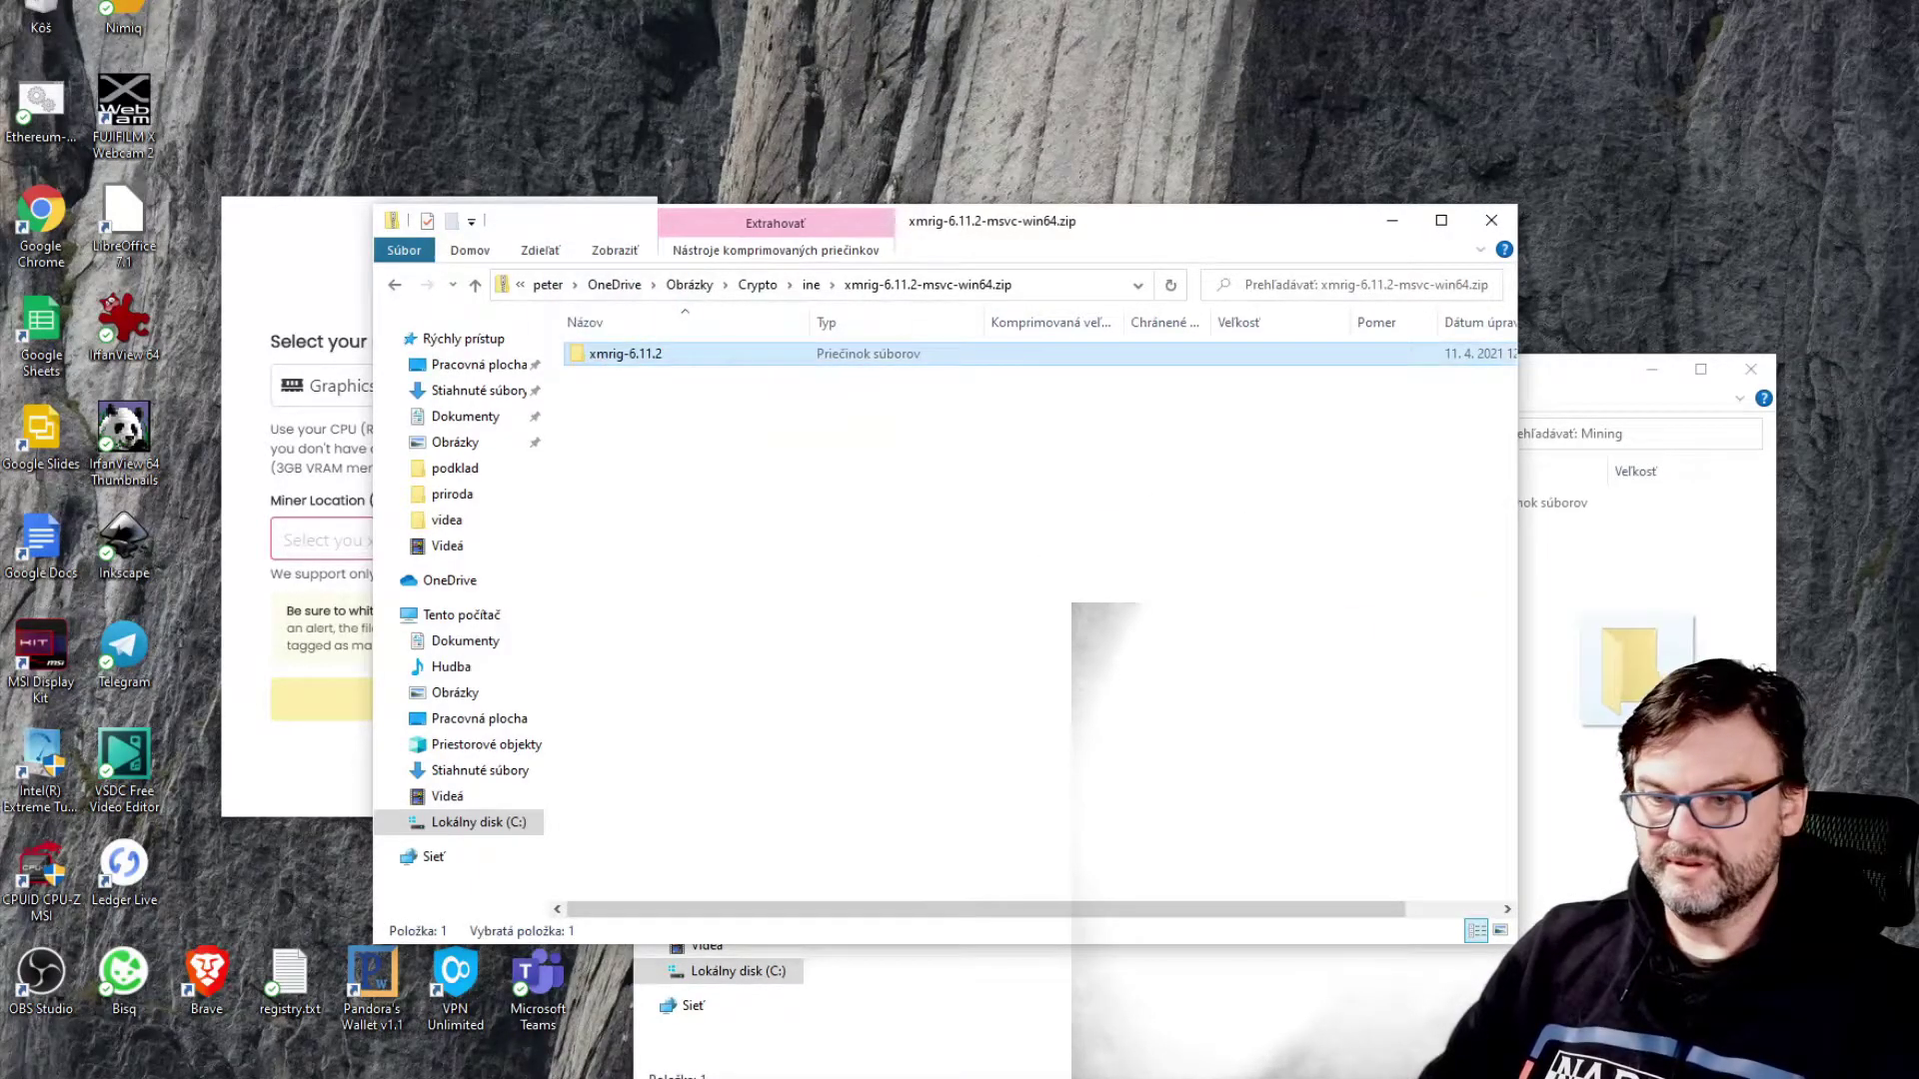
Set the miner location to xmrig.exe in C:\Mining\xmrig-6.11.2 and dismiss the extra file selection dialog.
{"action": "left_click_drag", "start_coordinate": [1040, 781], "coordinate": [1034, 778]}
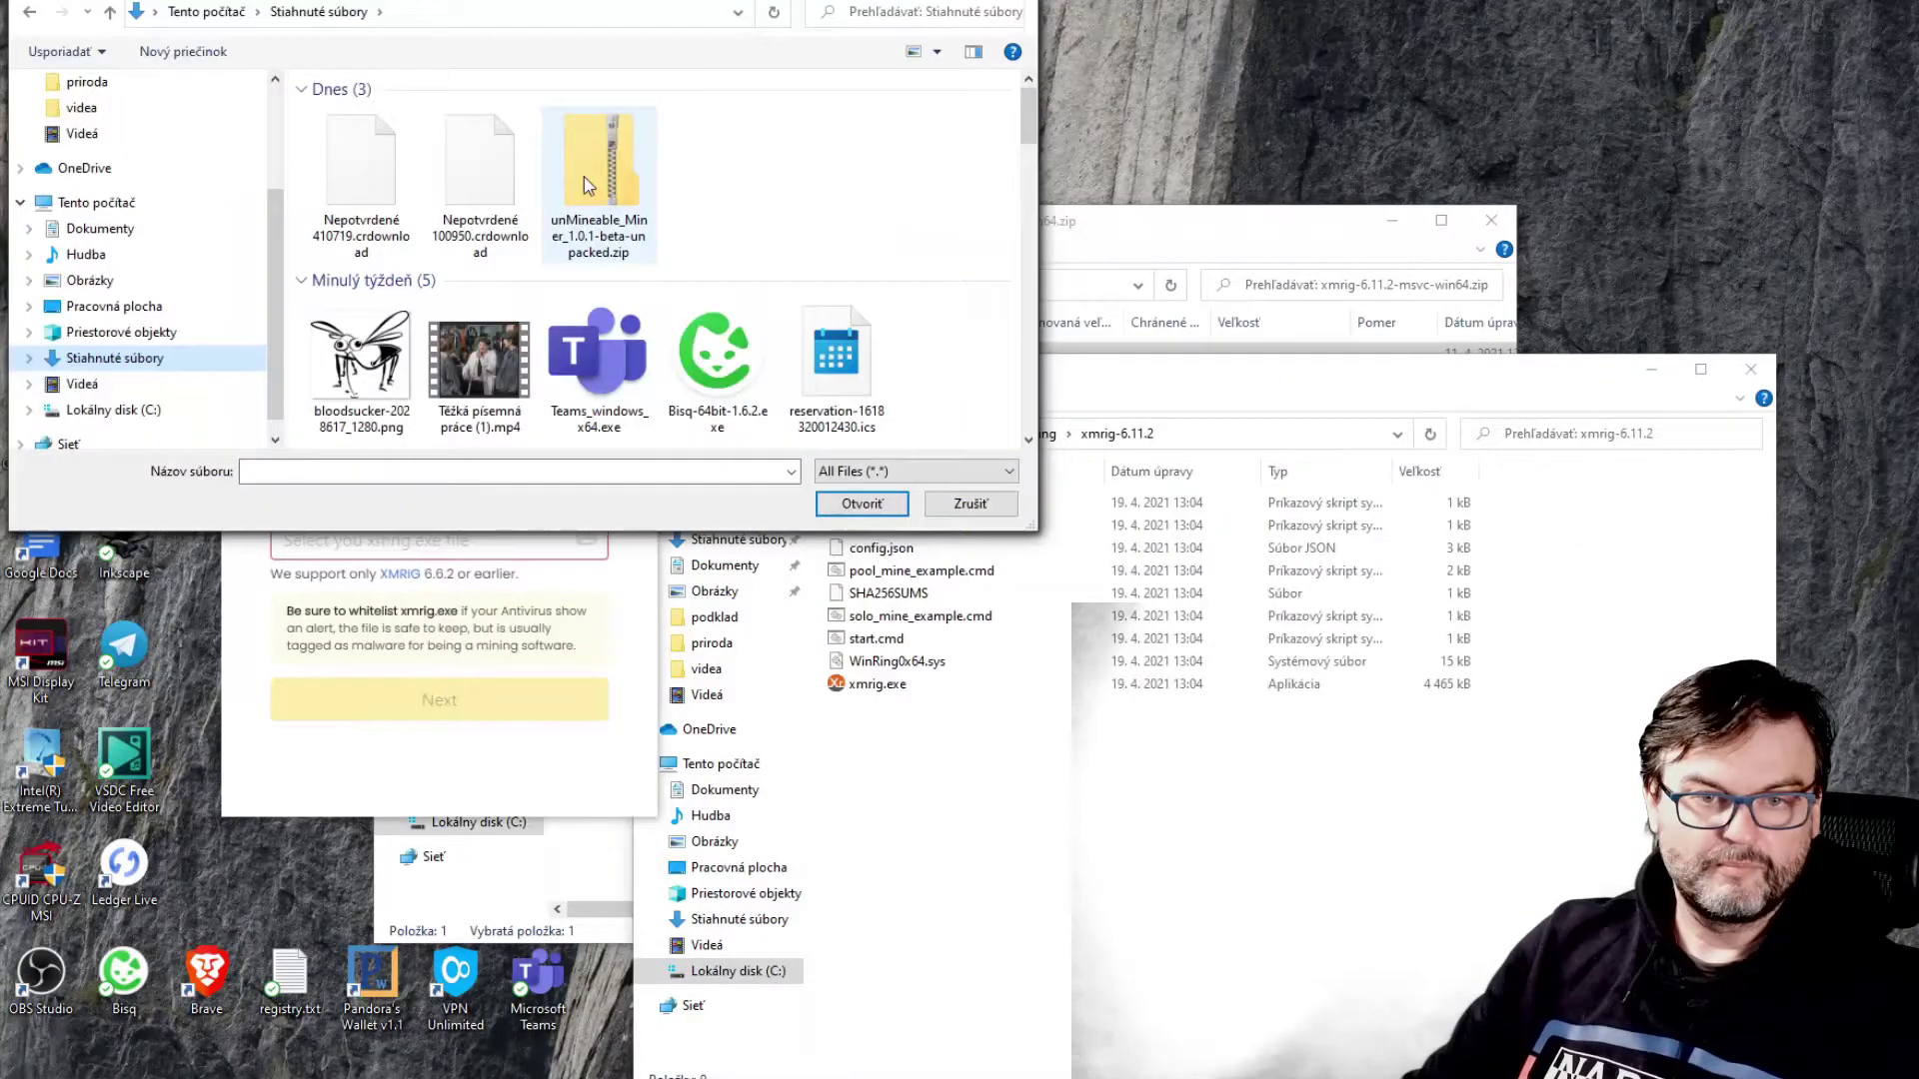
{"action": "scroll", "coordinate": [278, 364], "scroll_direction": "down", "scroll_amount": 1}
{"action": "left_click", "coordinate": [100, 384]}
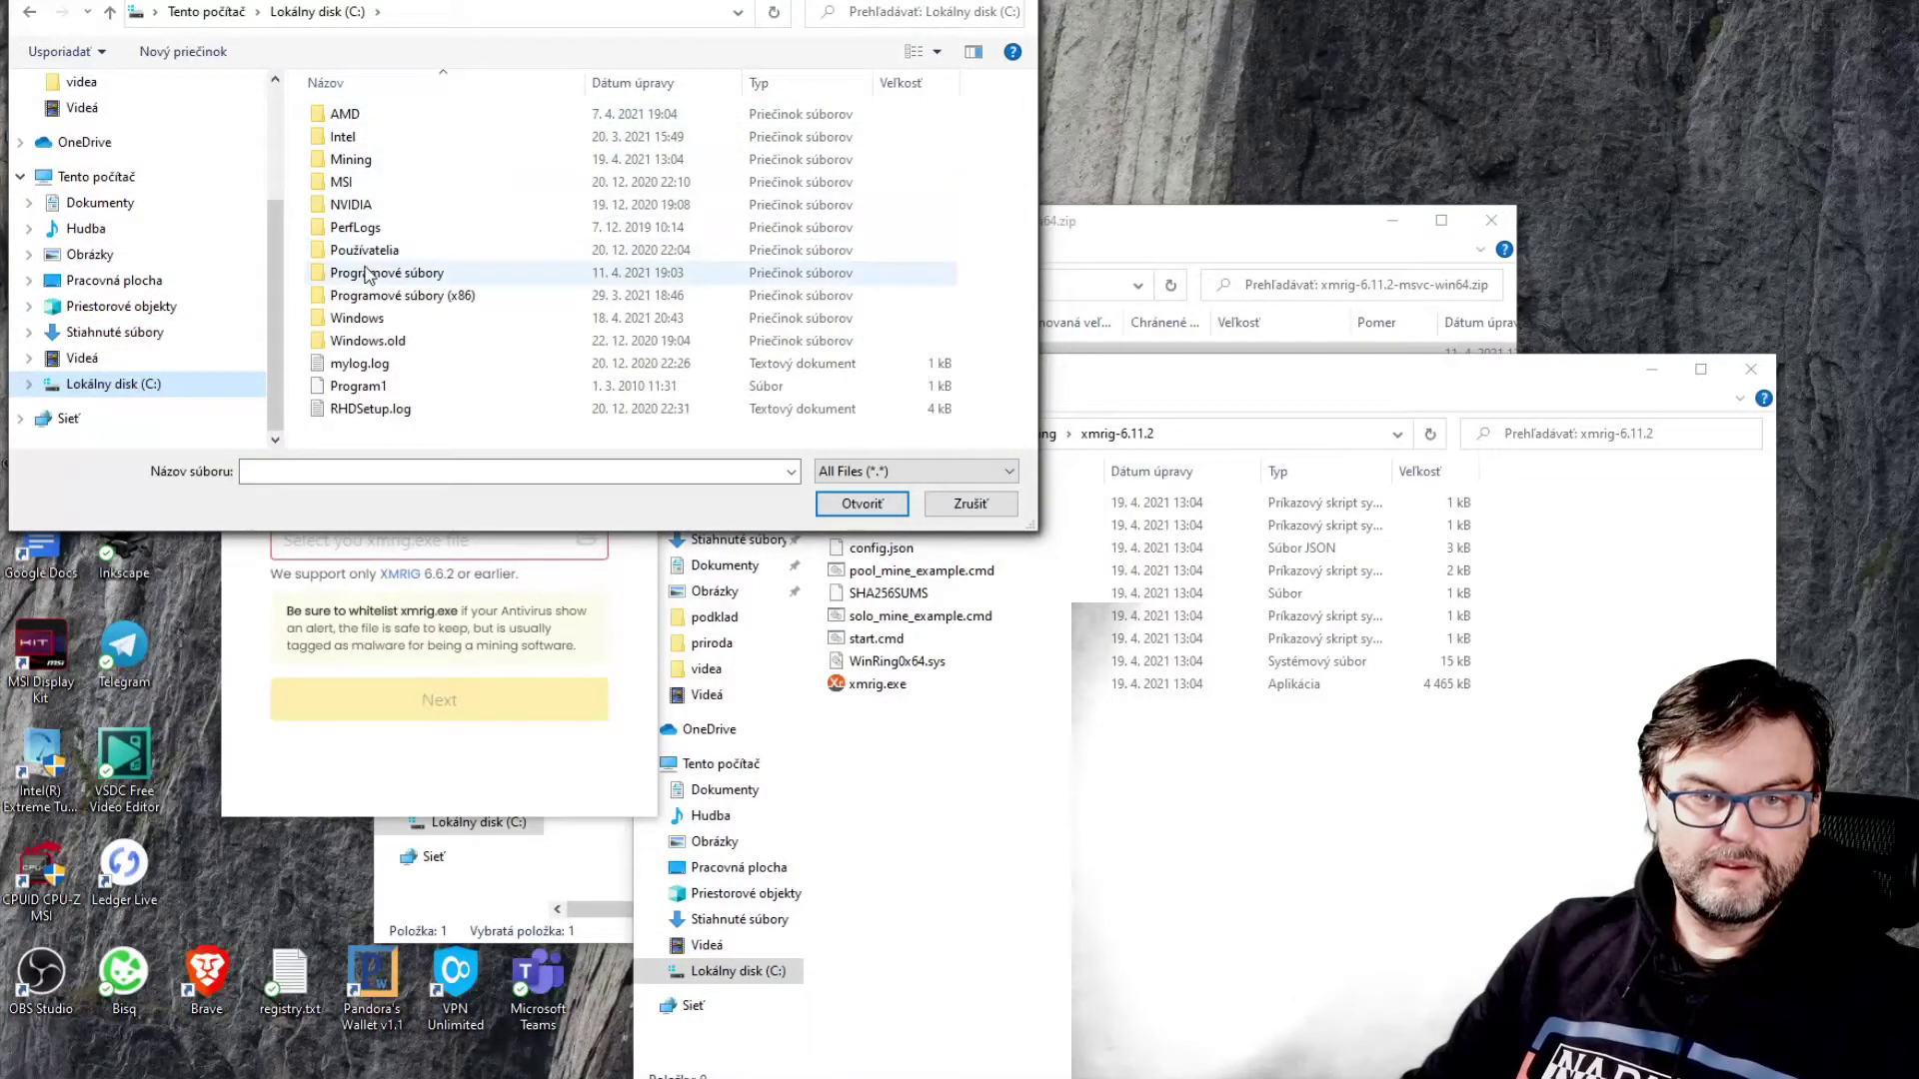
{"action": "left_click", "coordinate": [350, 163]}
{"action": "double_click", "coordinate": [350, 162]}
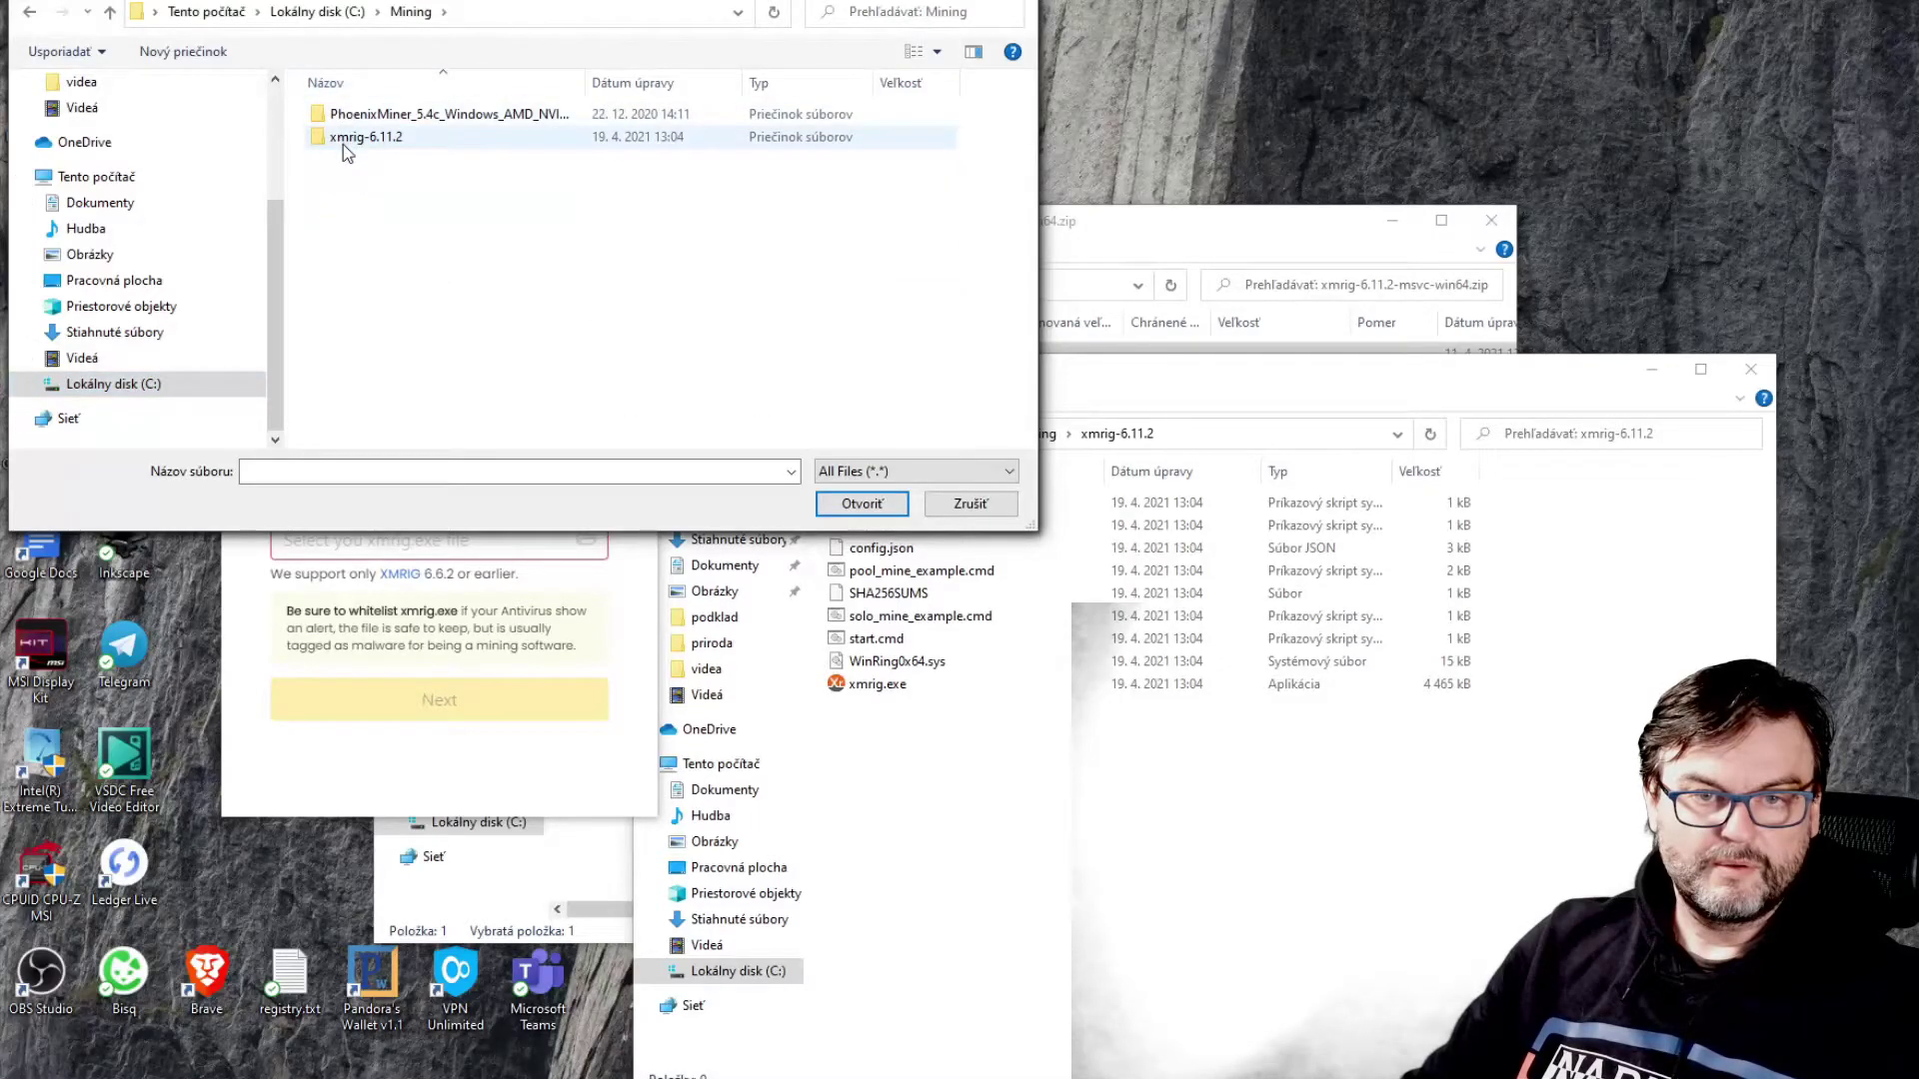
{"action": "double_click", "coordinate": [344, 144]}
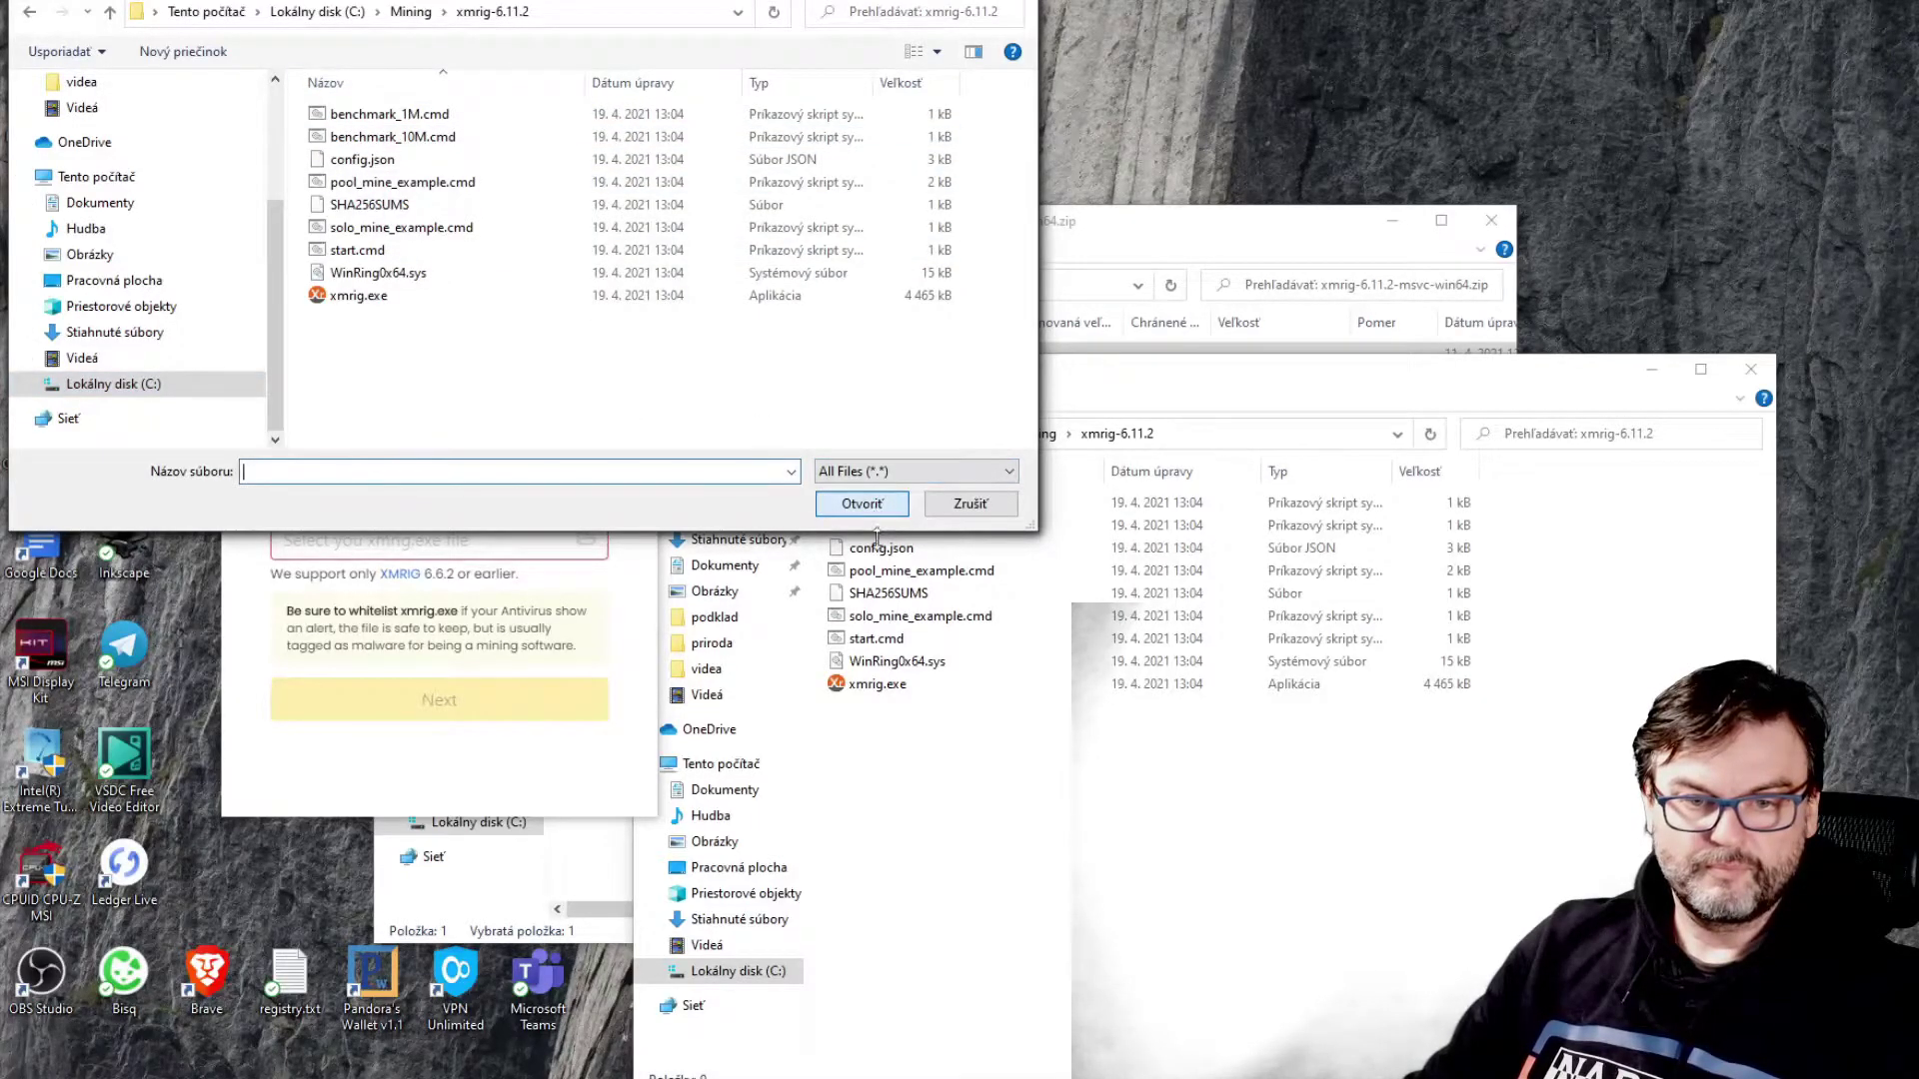
{"action": "left_click", "coordinate": [366, 298]}
{"action": "left_click", "coordinate": [853, 506]}
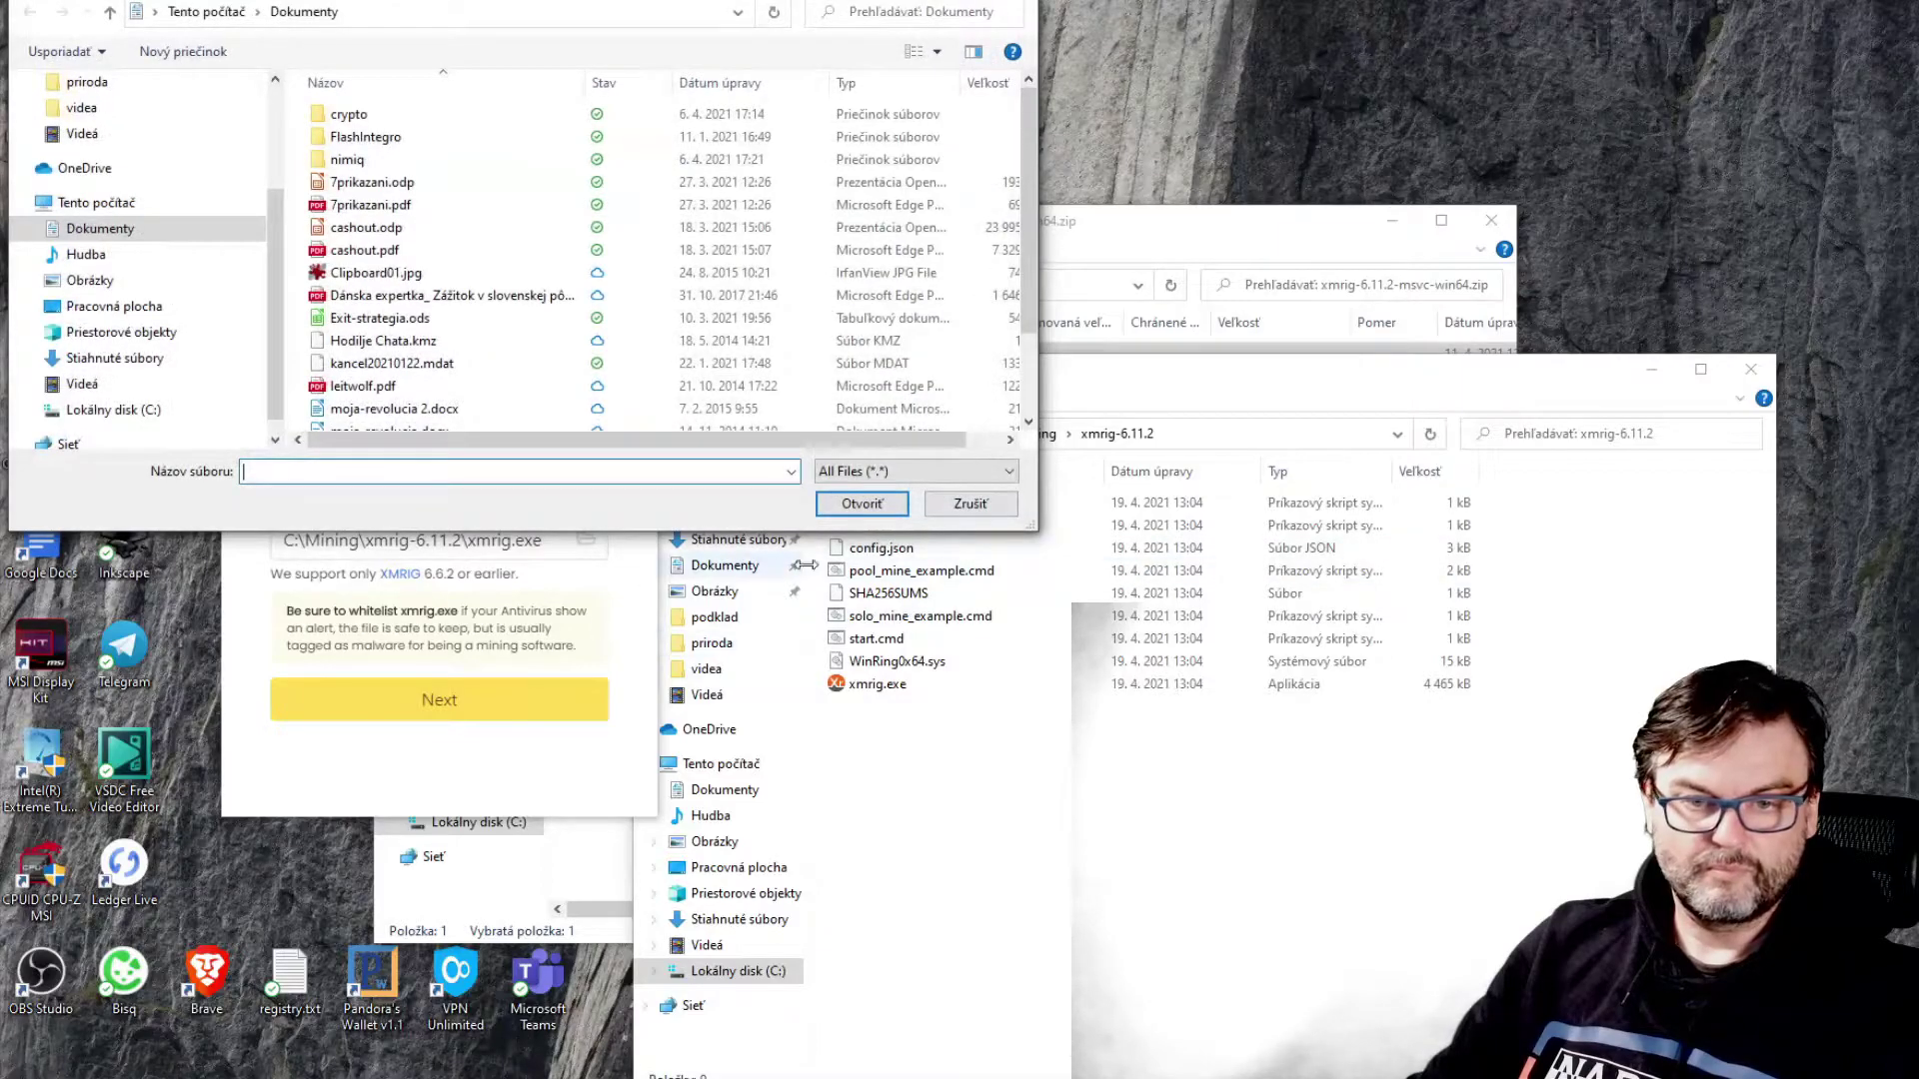
{"action": "left_click", "coordinate": [970, 503]}
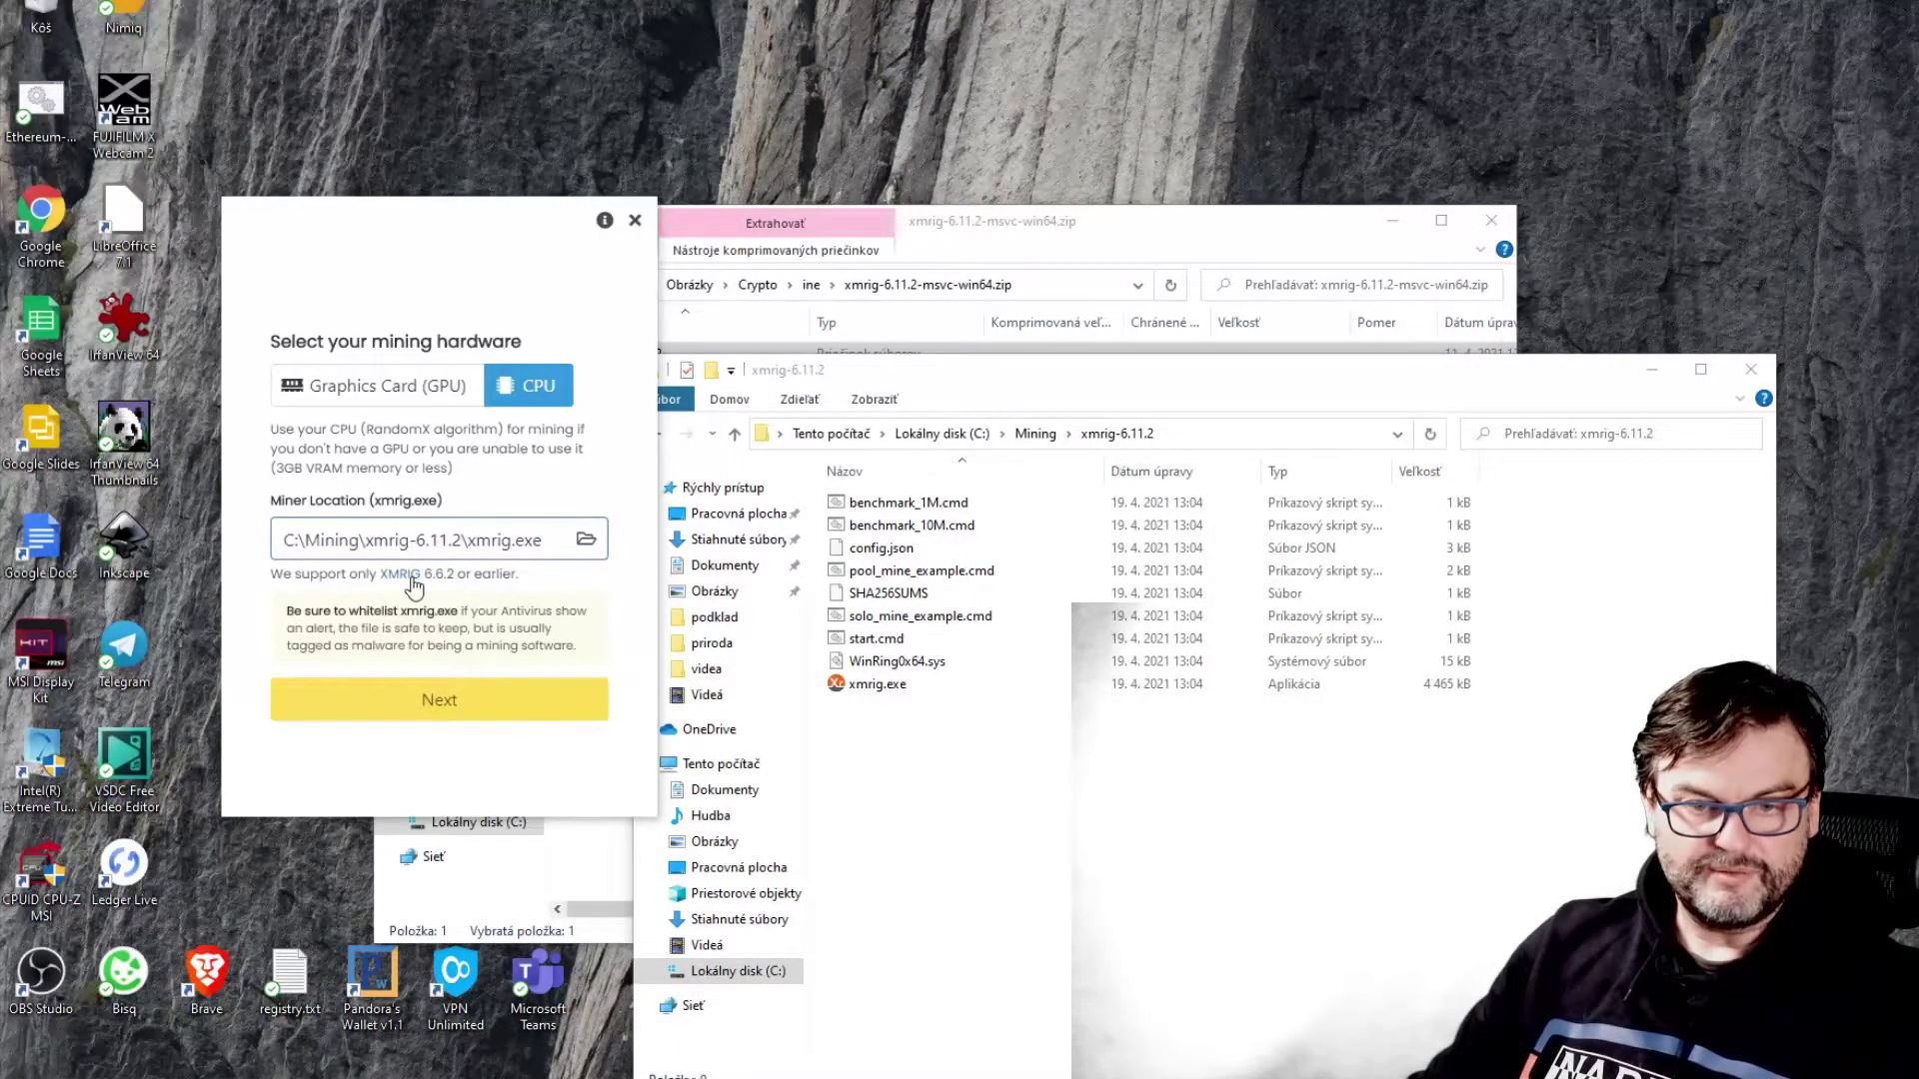
Continue from the CPU hardware setup to the coin selection and choose Aave (AAVE) as the coin to mine.
{"action": "left_click_drag", "start_coordinate": [455, 573], "coordinate": [431, 572]}
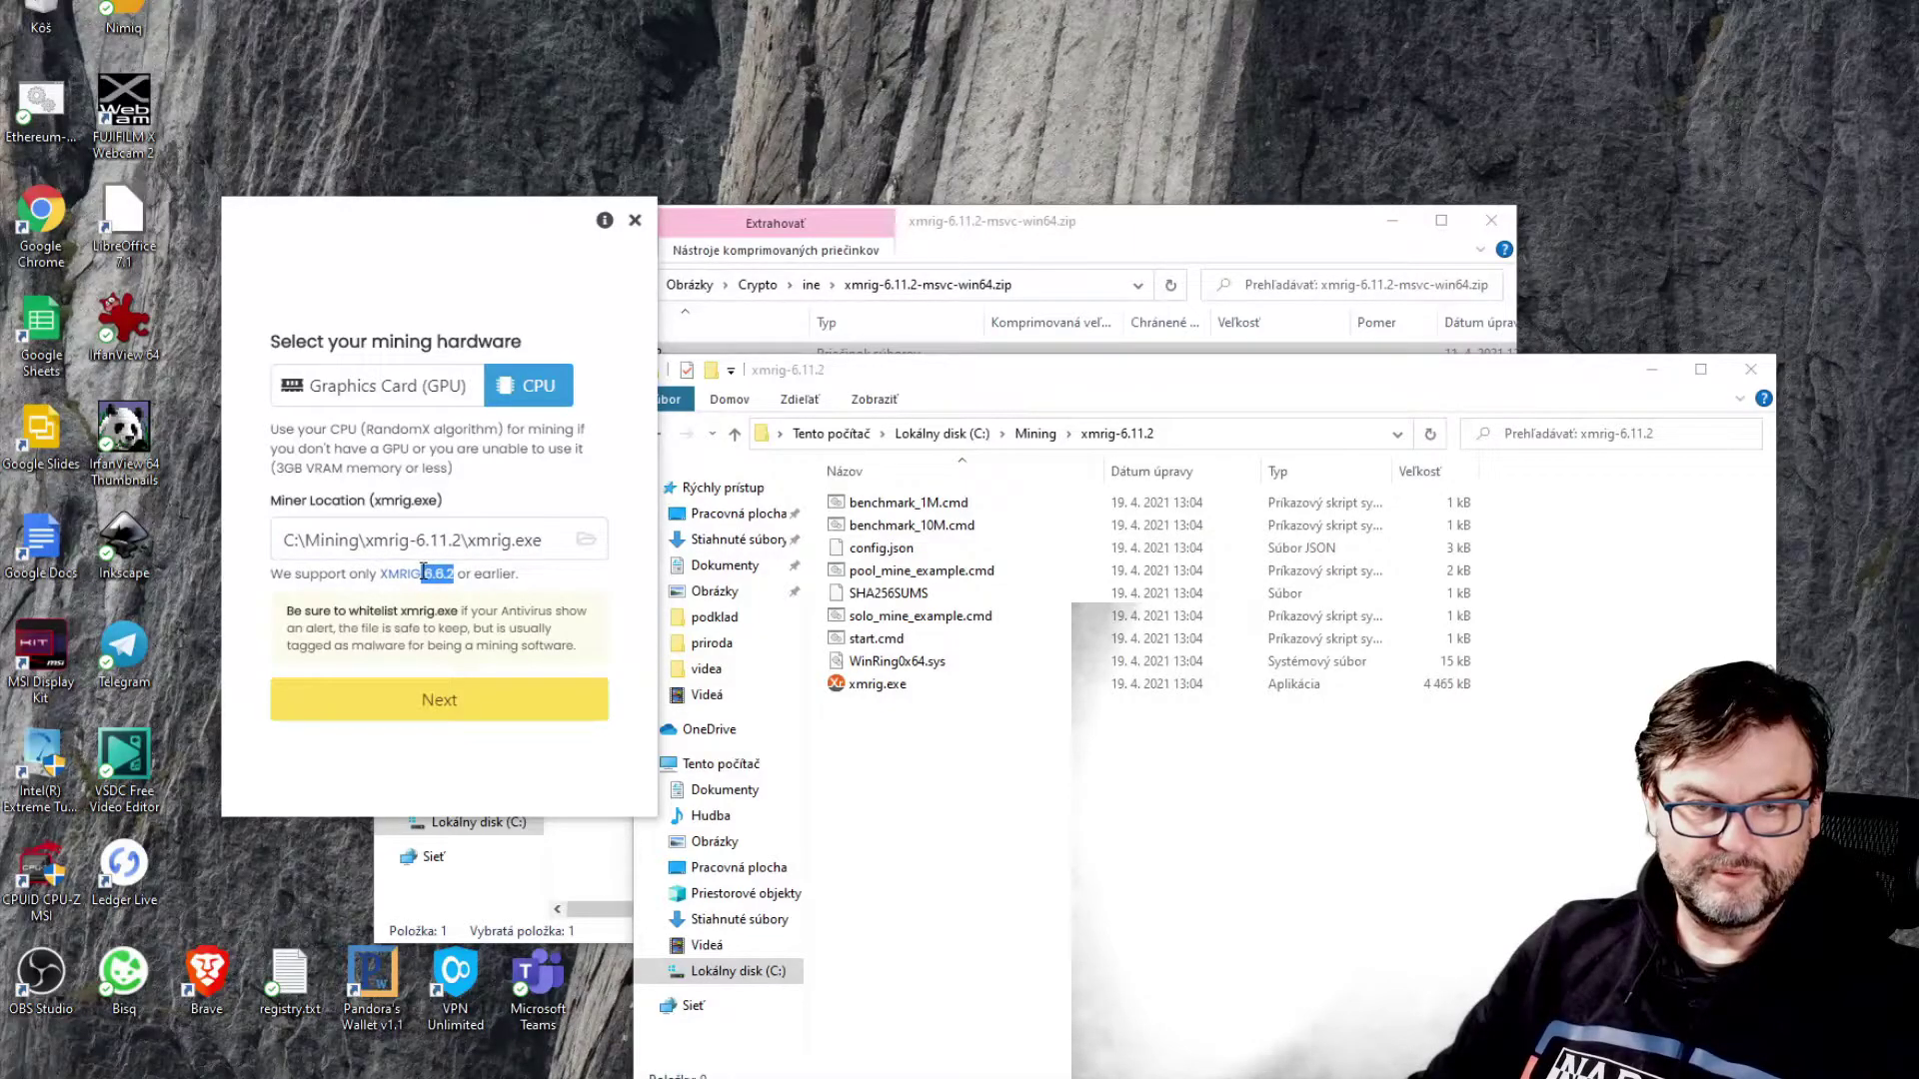
{"action": "left_click", "coordinate": [466, 709]}
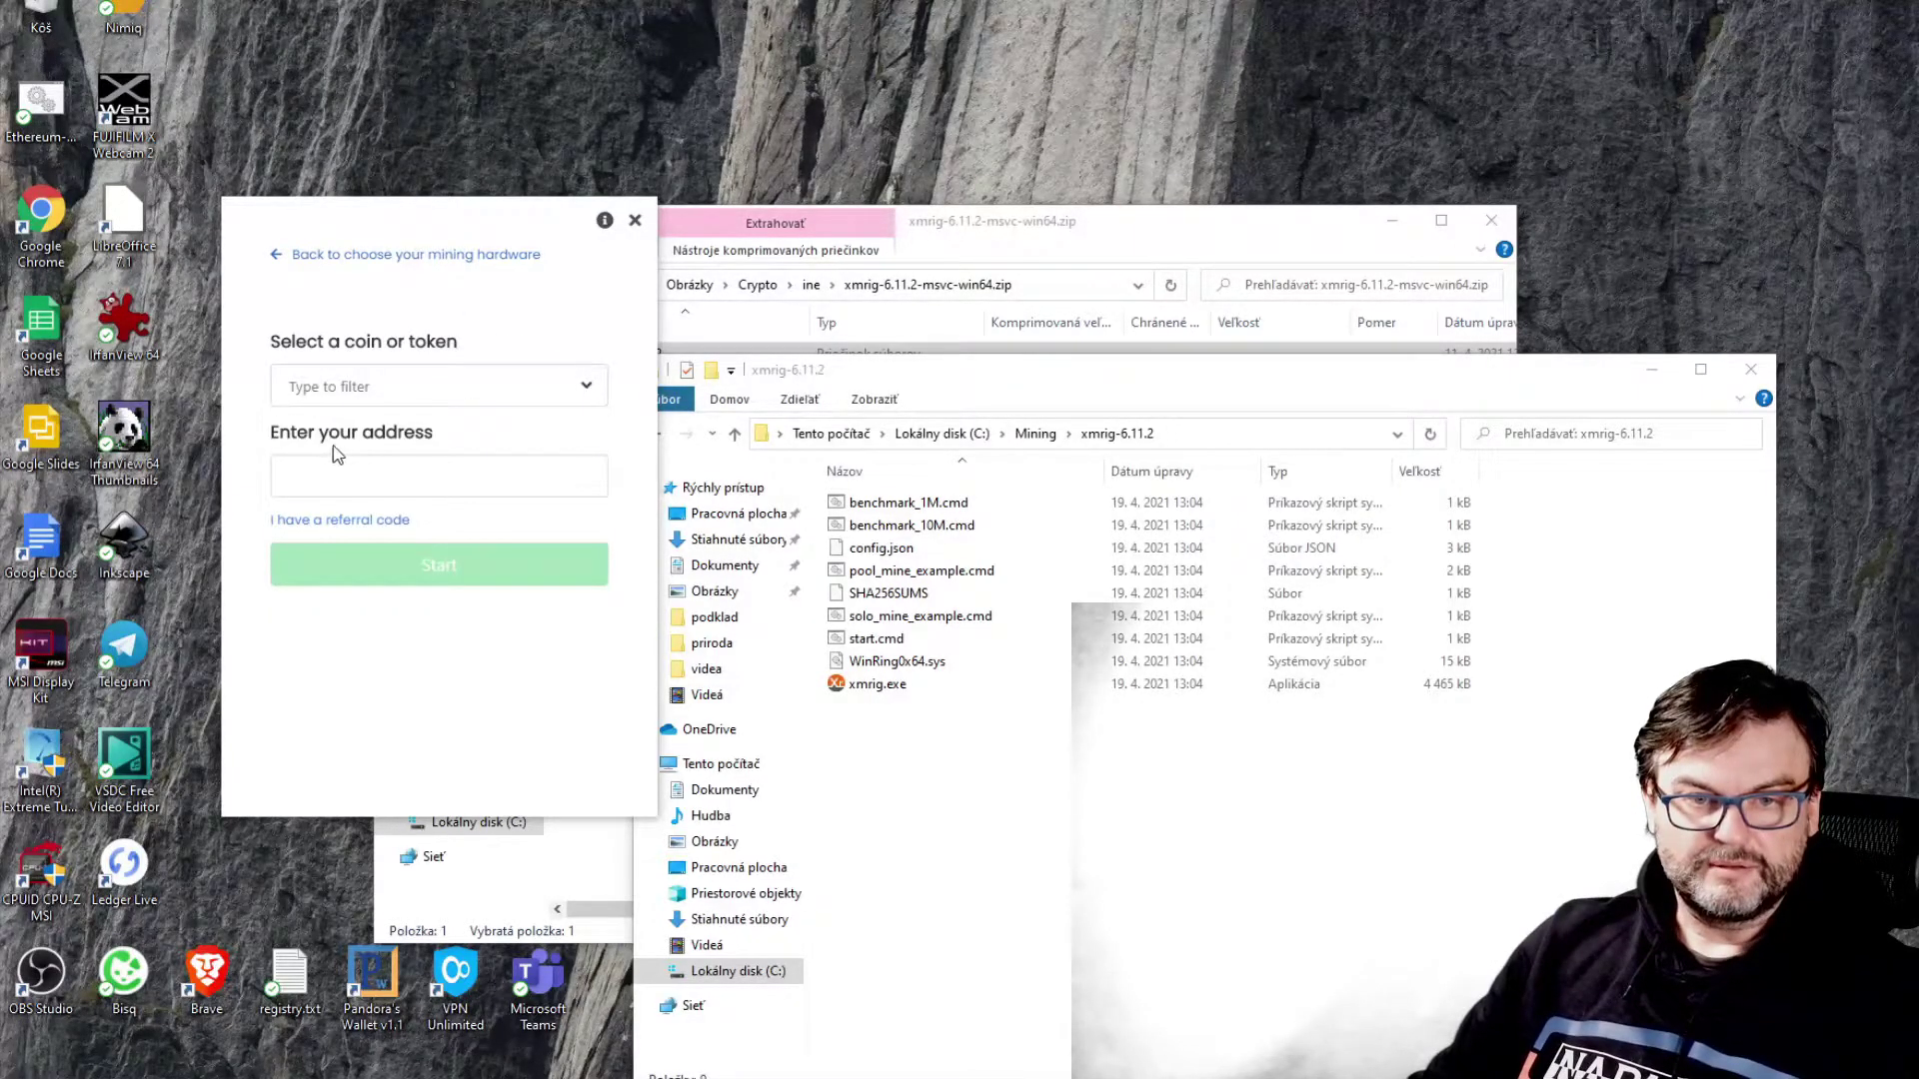
{"action": "left_click", "coordinate": [588, 387]}
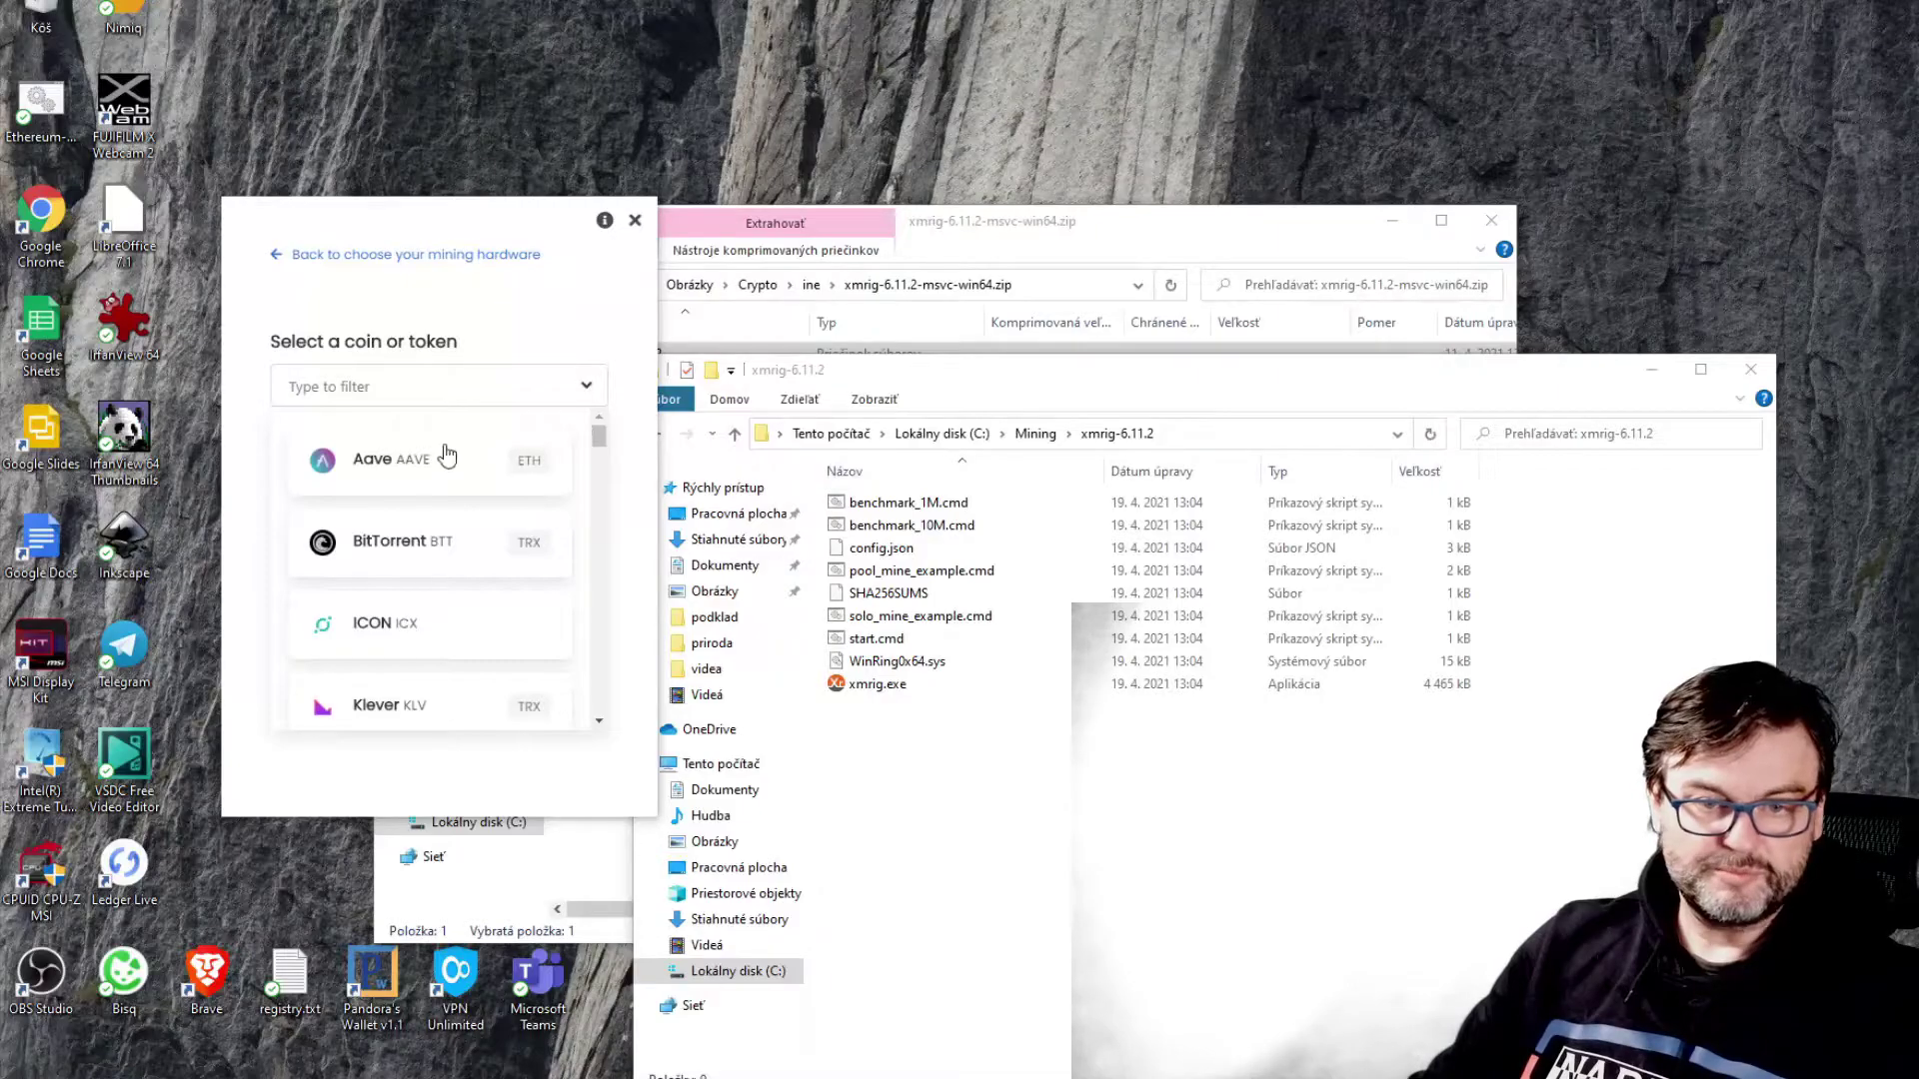
{"action": "left_click", "coordinate": [367, 478]}
{"action": "left_click", "coordinate": [370, 479]}
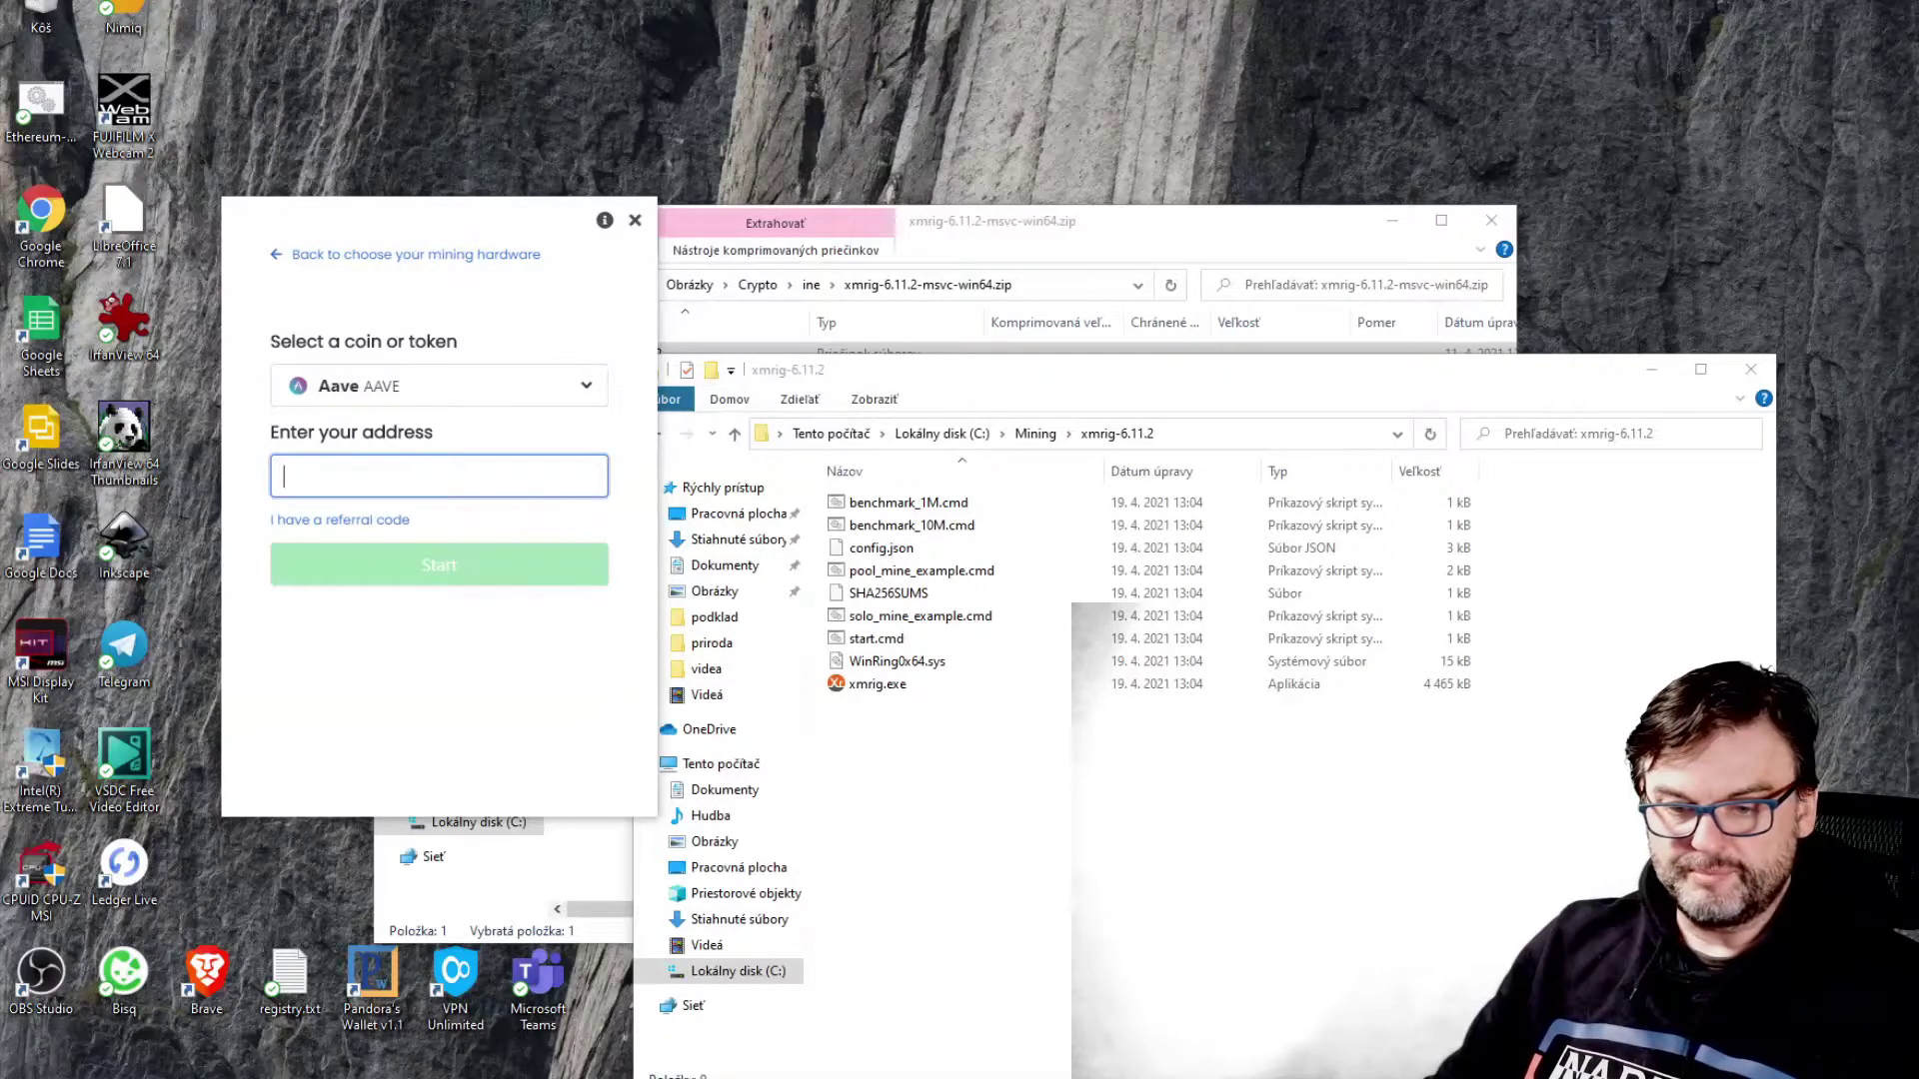
Switch to Chrome and unlock the MetaMask wallet by entering its password.
{"action": "left_click", "coordinate": [984, 1048]}
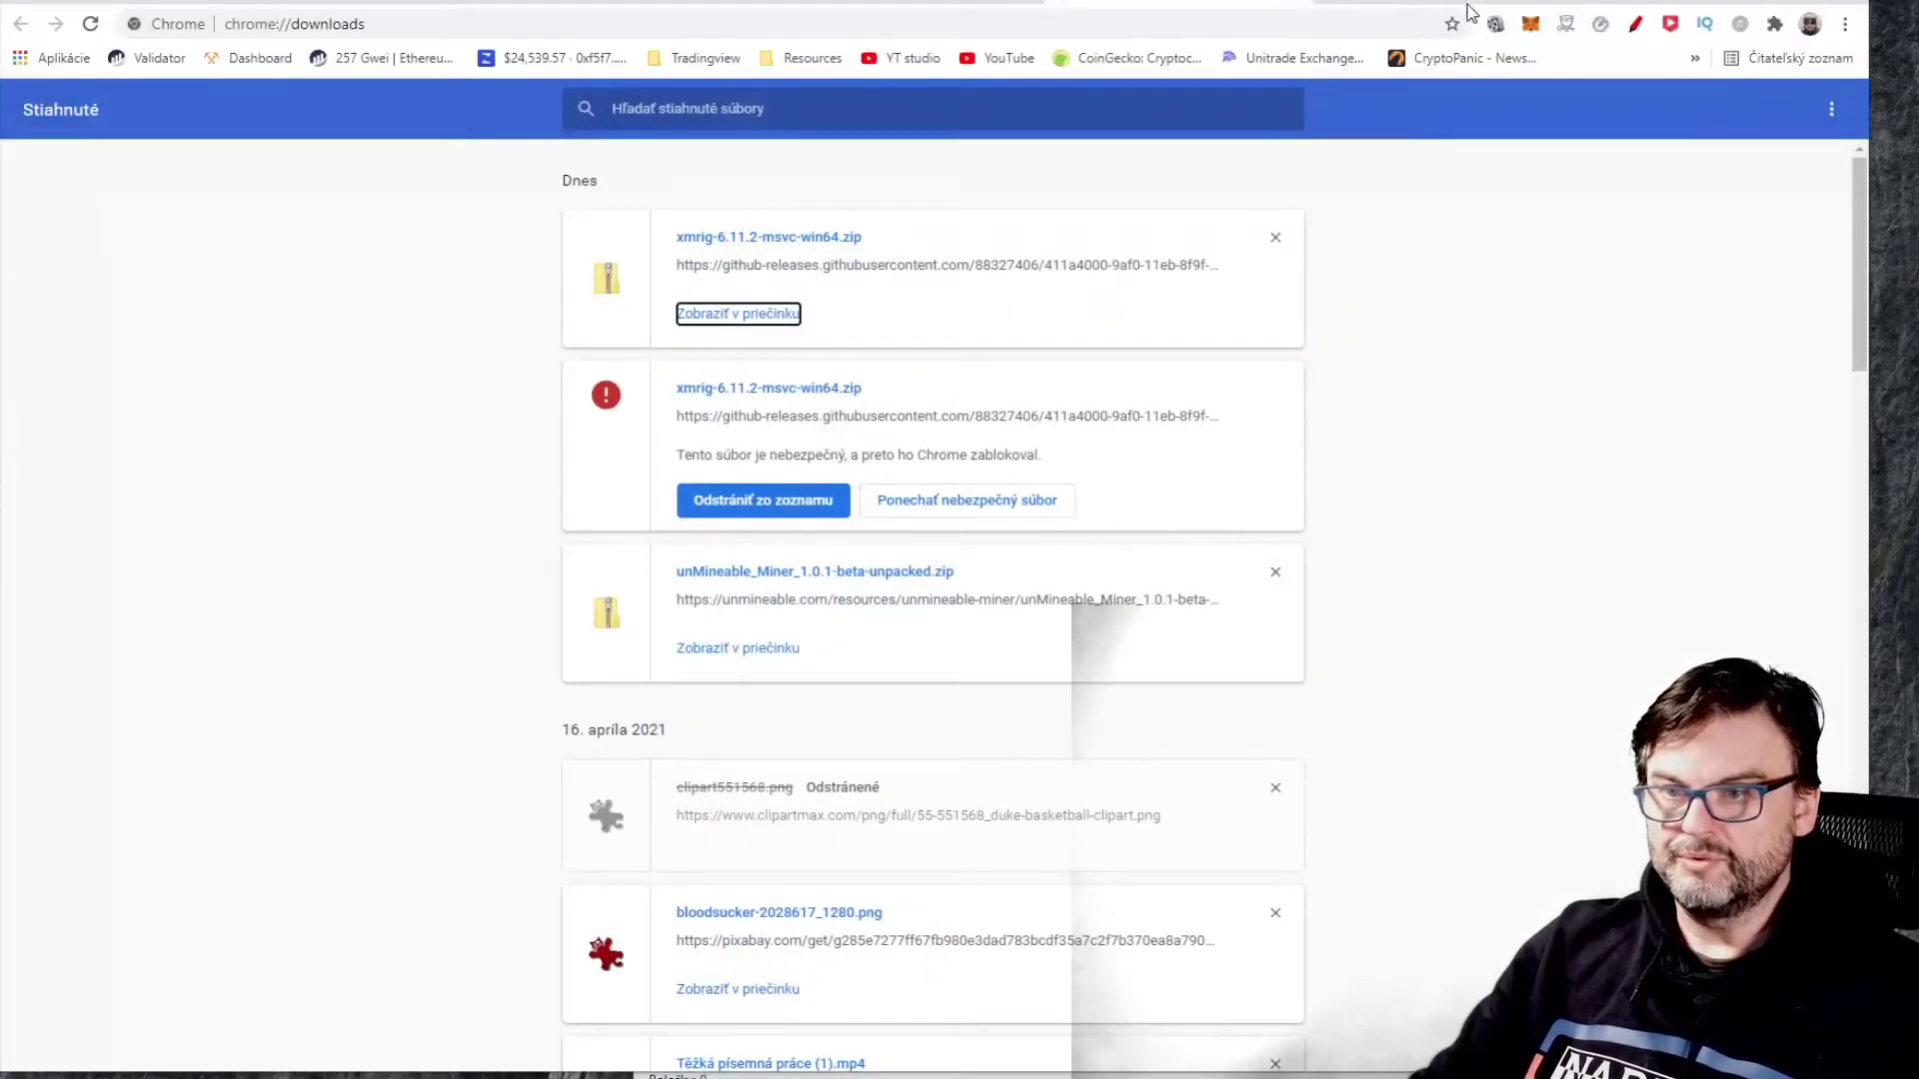
{"action": "left_click", "coordinate": [1528, 22]}
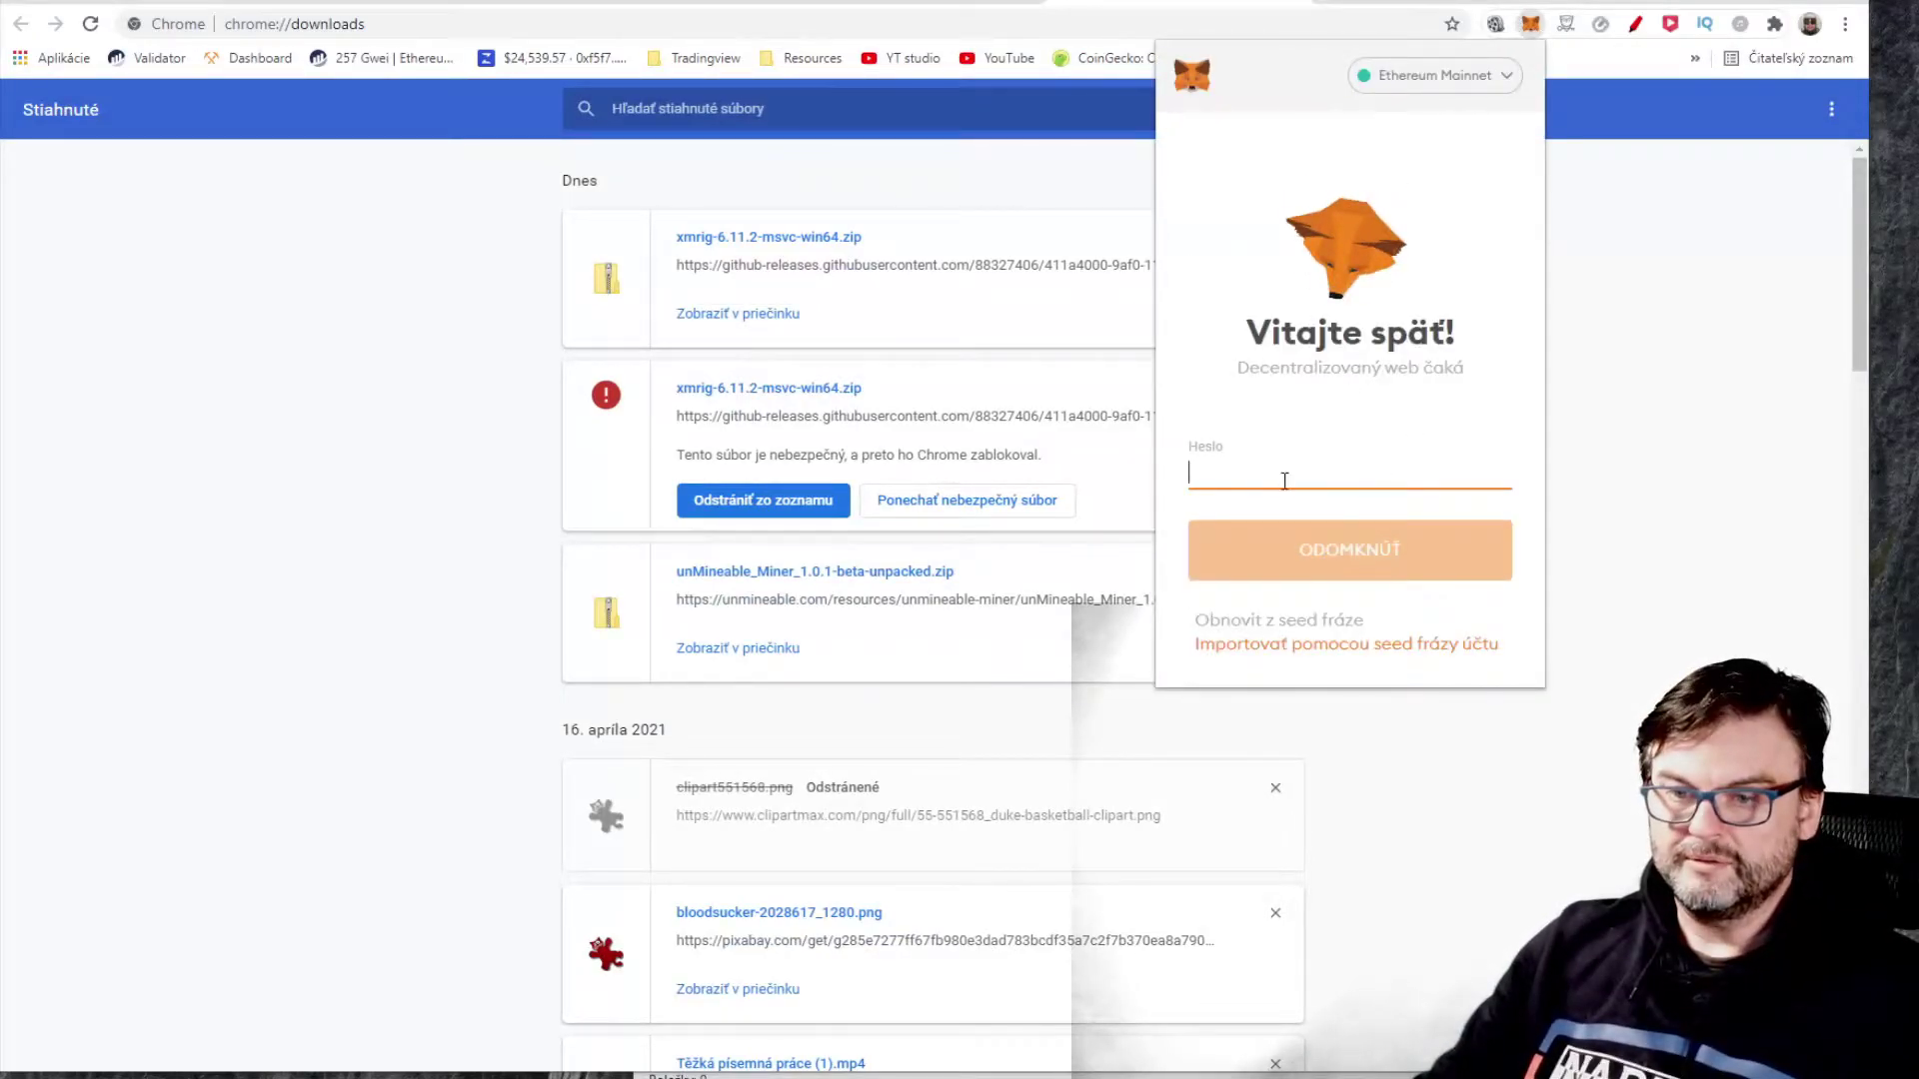
{"action": "type", "text": "••"}
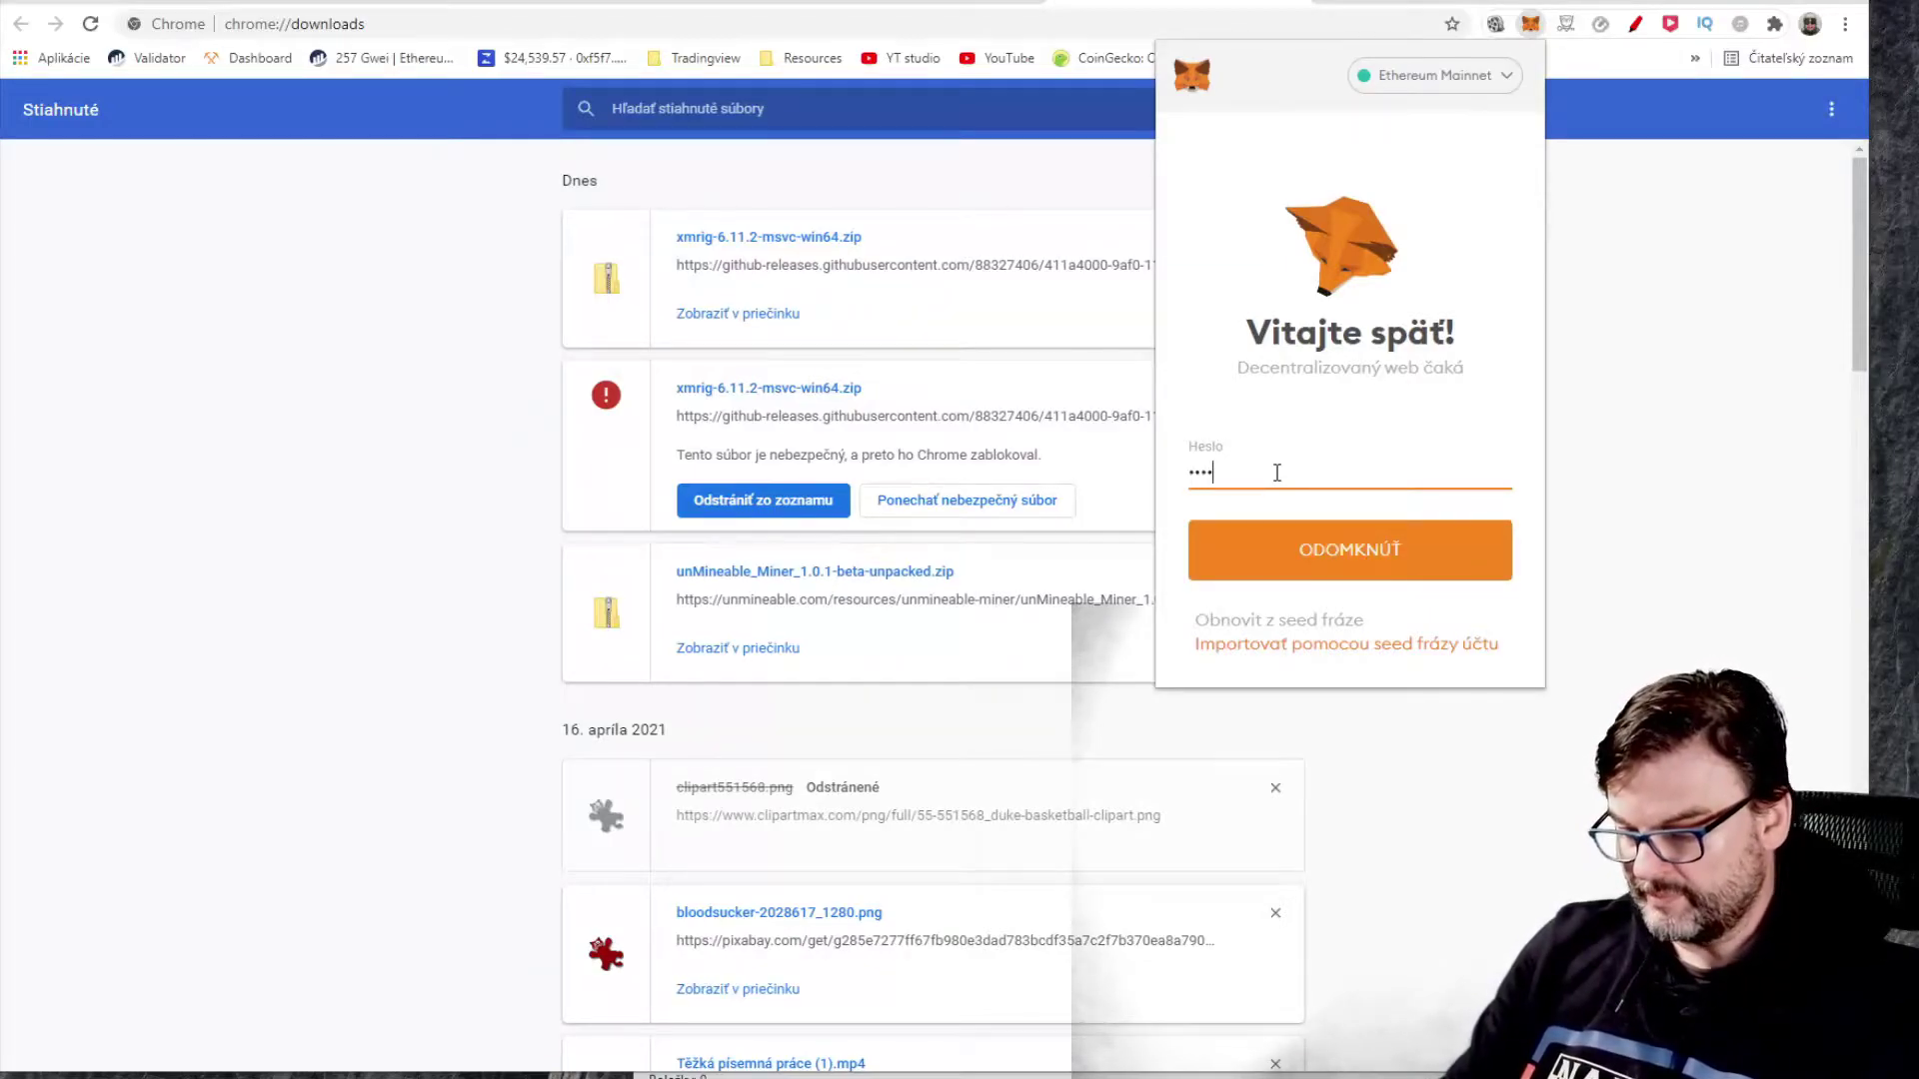
{"action": "type", "text": "•••••••••"}
{"action": "key", "text": "Return"}
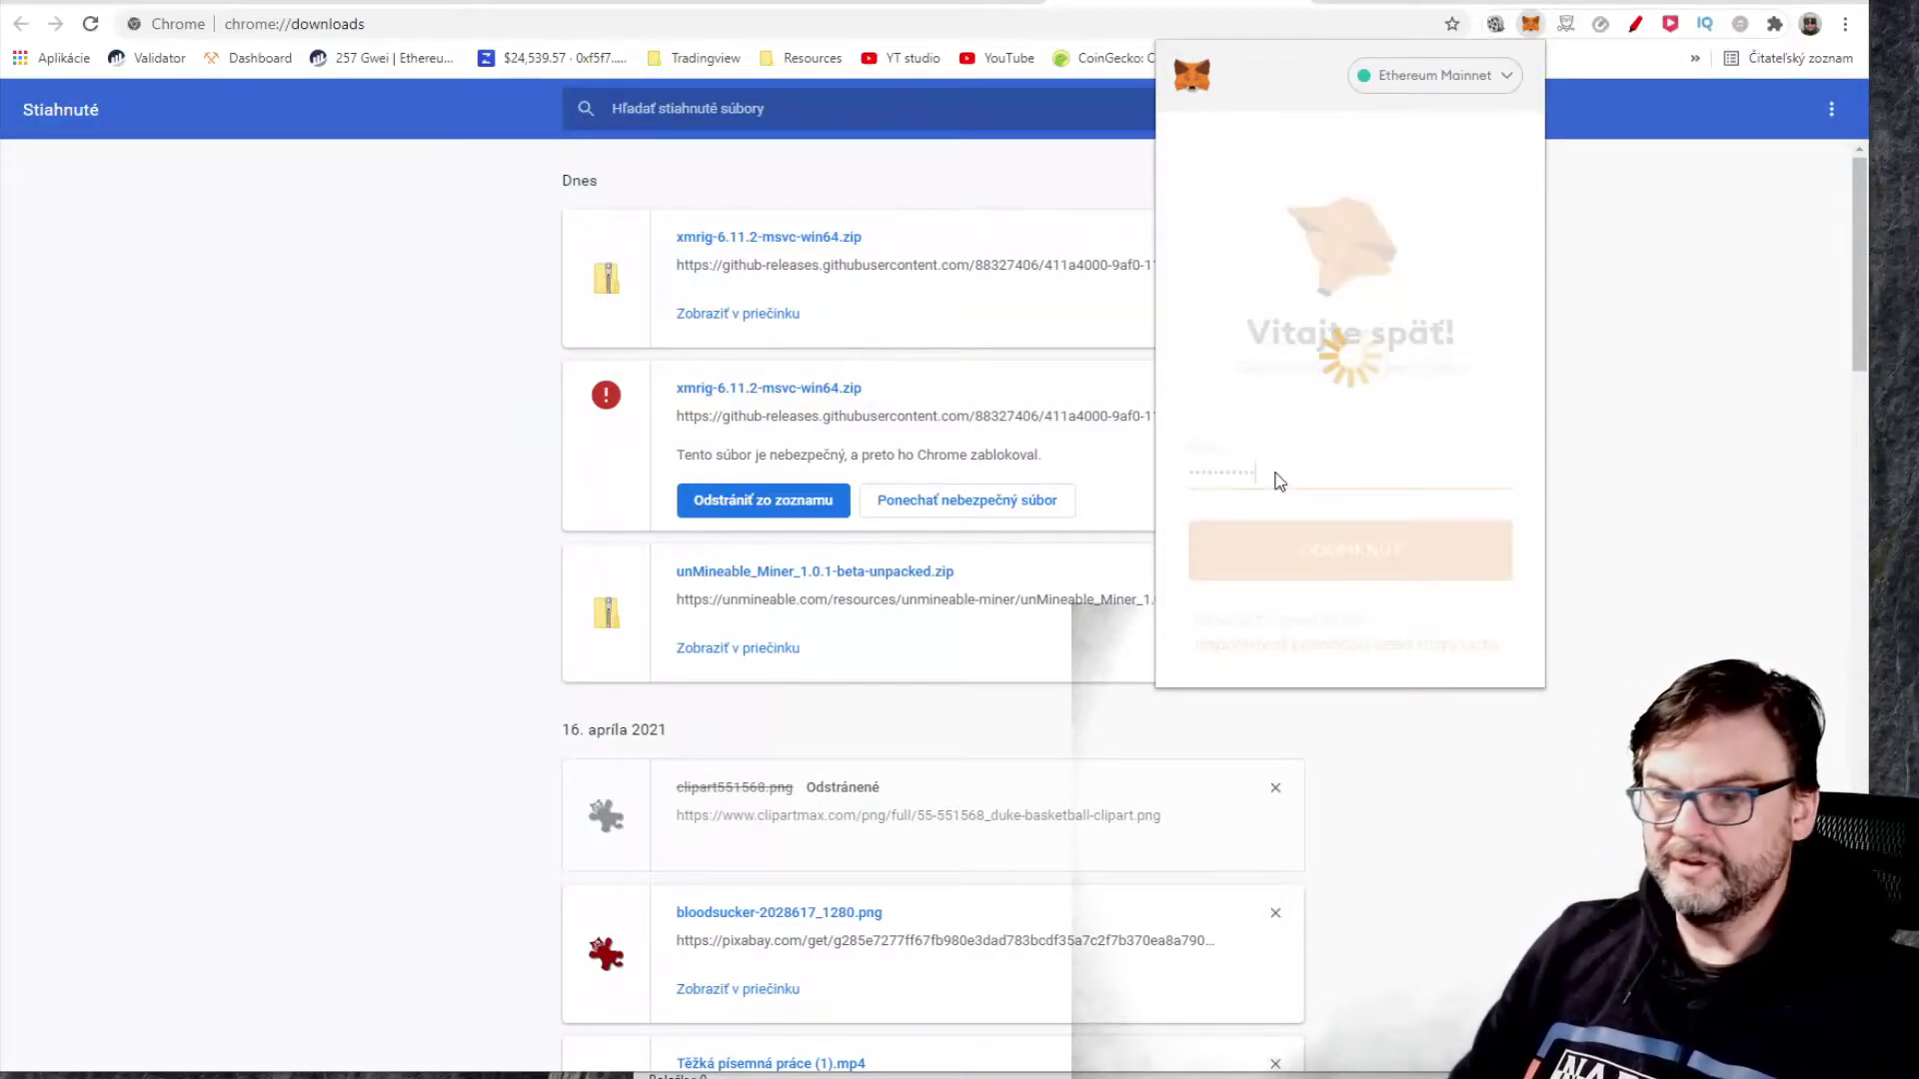
Copy the Account 1 wallet address from MetaMask and start mining in unMineable Miner with it as the Aave address.
{"action": "left_click", "coordinate": [1379, 154]}
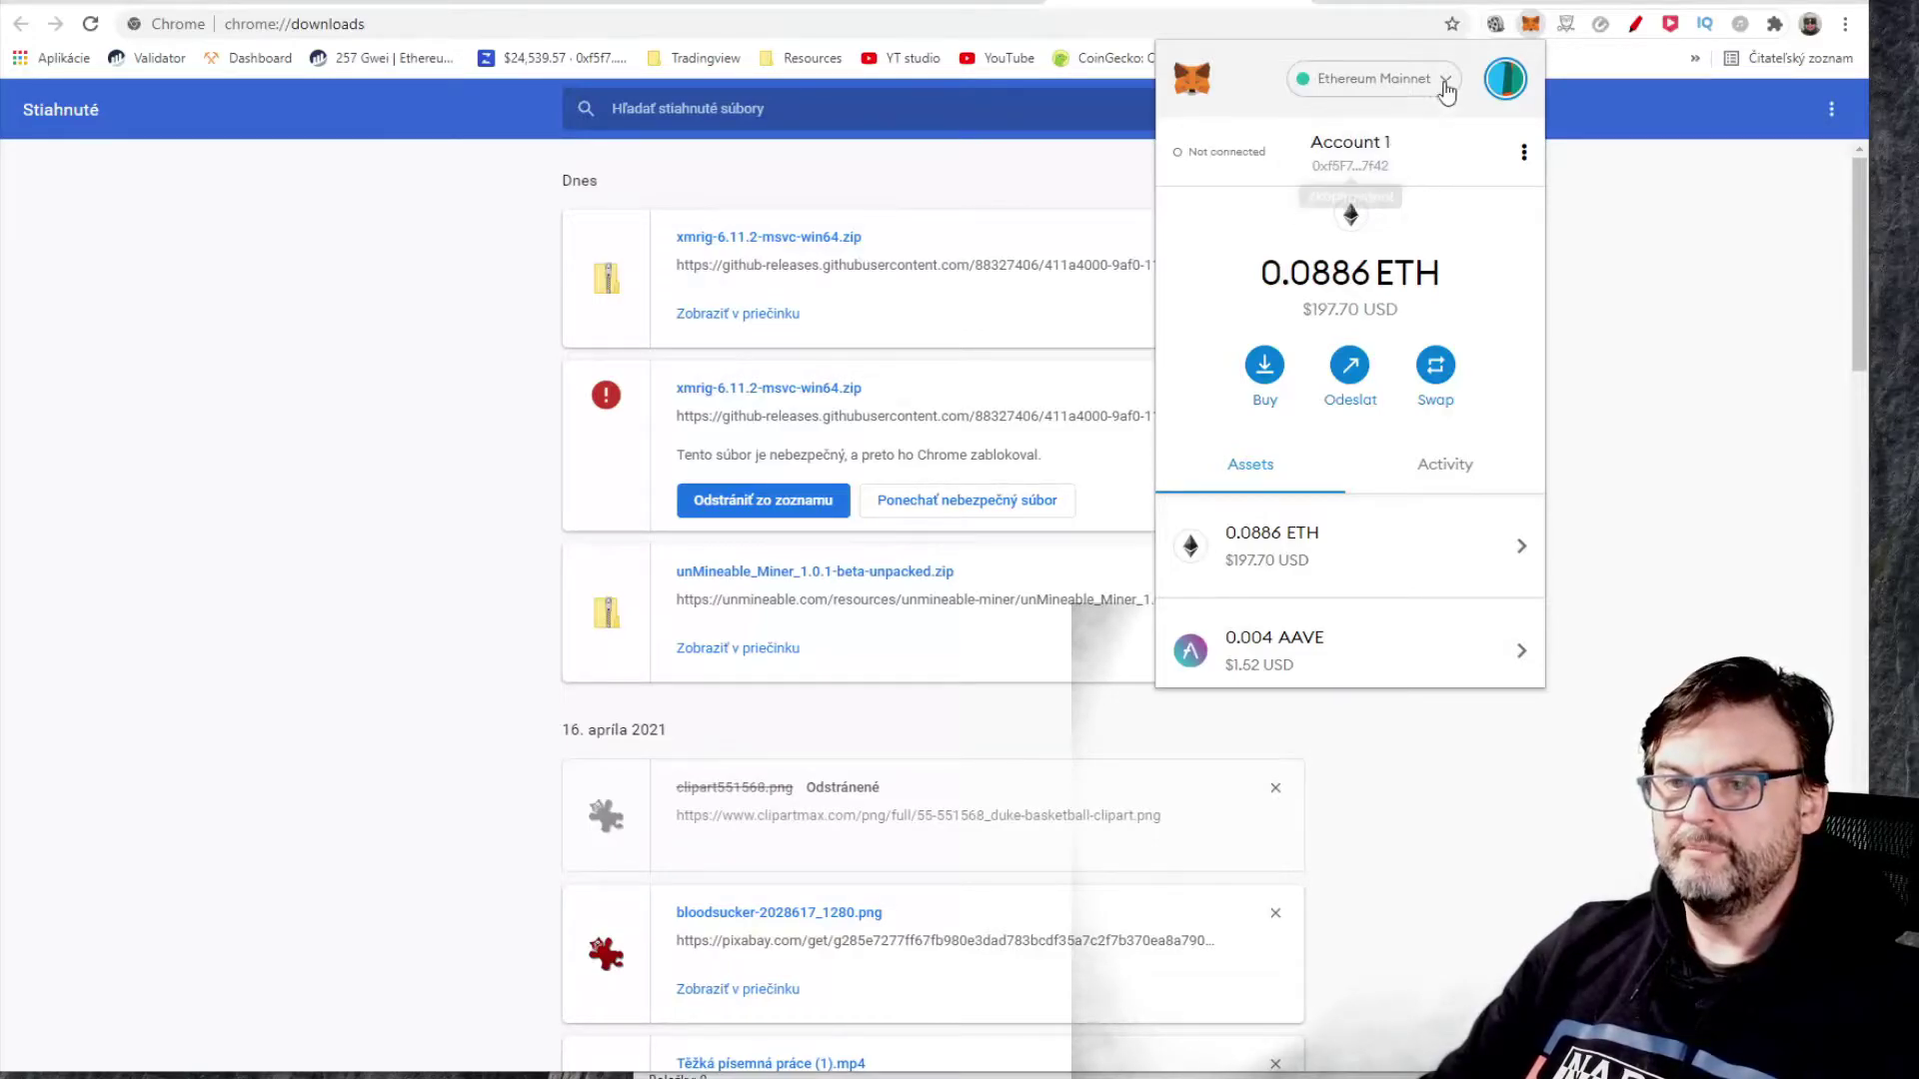
{"action": "left_click", "coordinate": [1747, 601]}
{"action": "key", "text": "alt+Tab"}
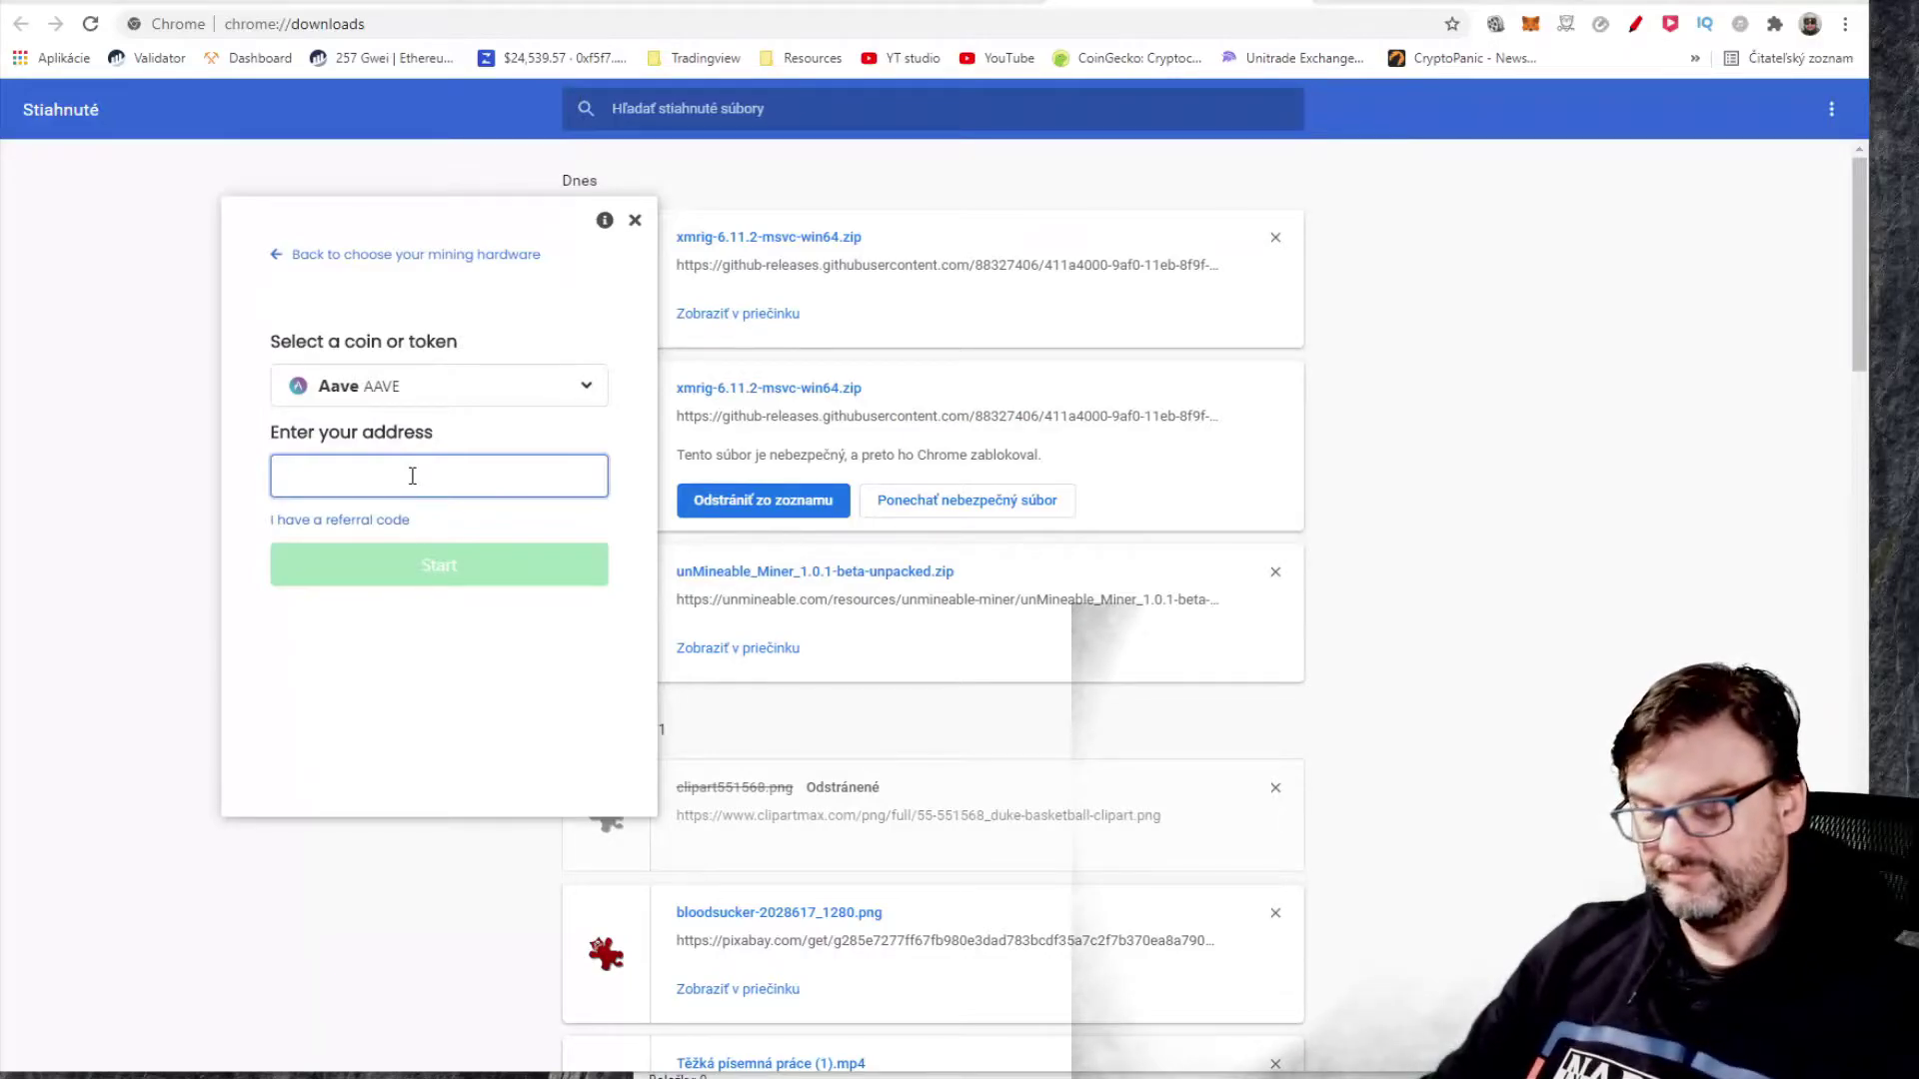
{"action": "key", "text": "ctrl+v"}
{"action": "left_click", "coordinate": [447, 580]}
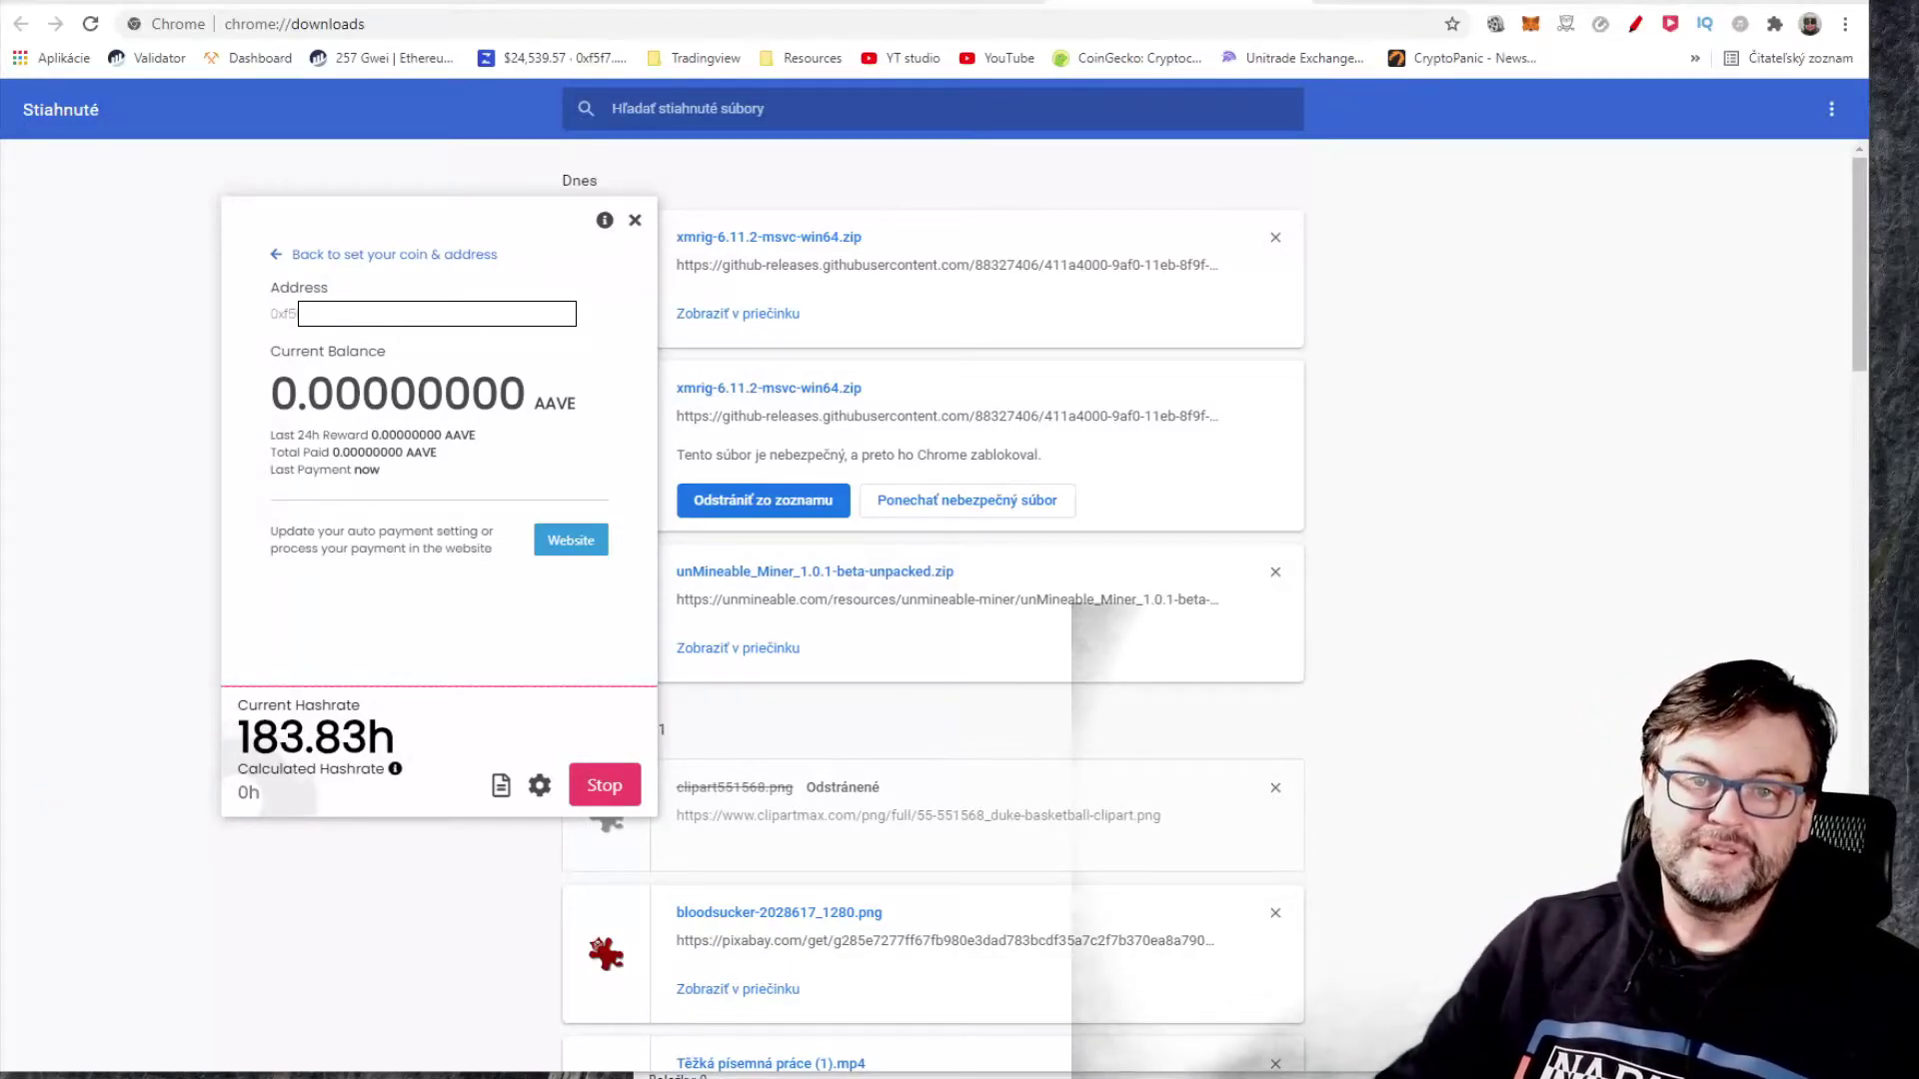
Switch to the unMineable coins page in Chrome and look through the full list of supported coins and their networks.
{"action": "key", "text": "ctrl+Tab"}
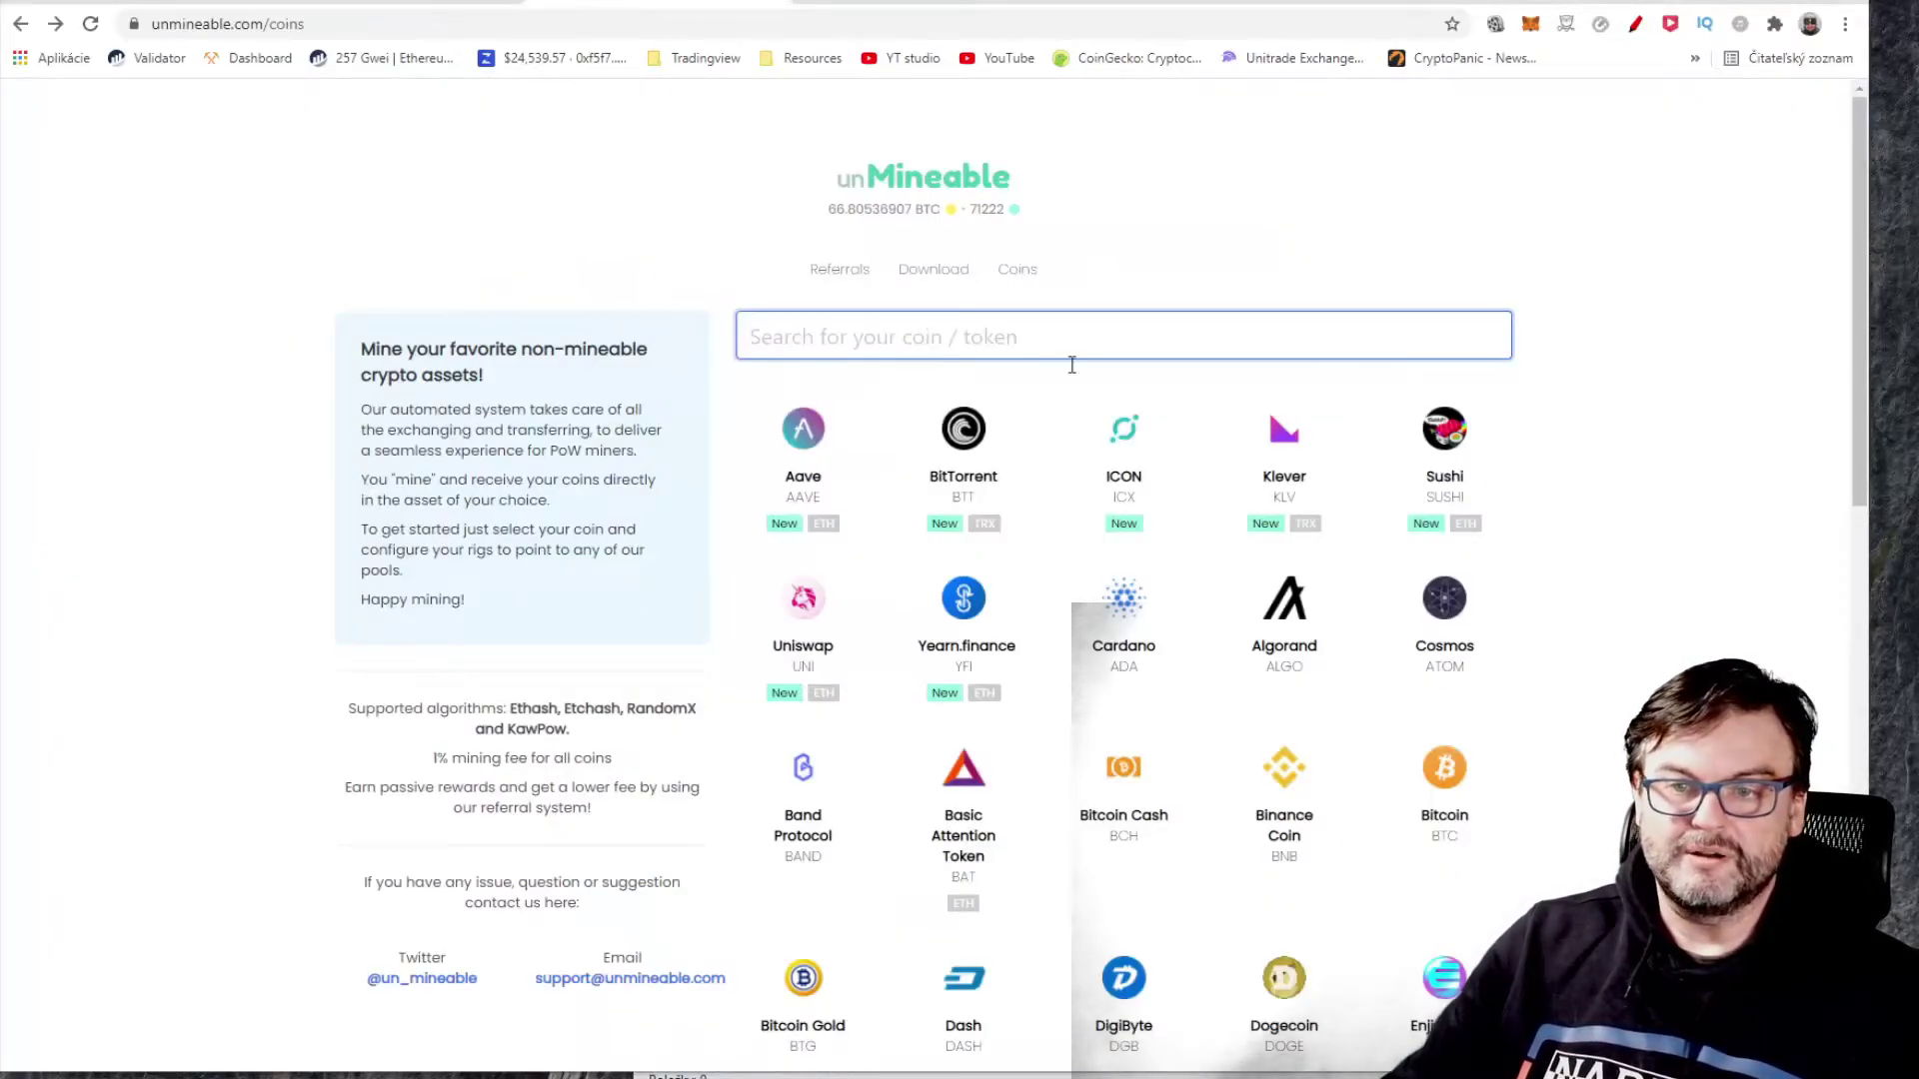
{"action": "scroll", "coordinate": [1029, 587], "scroll_direction": "down", "scroll_amount": 5}
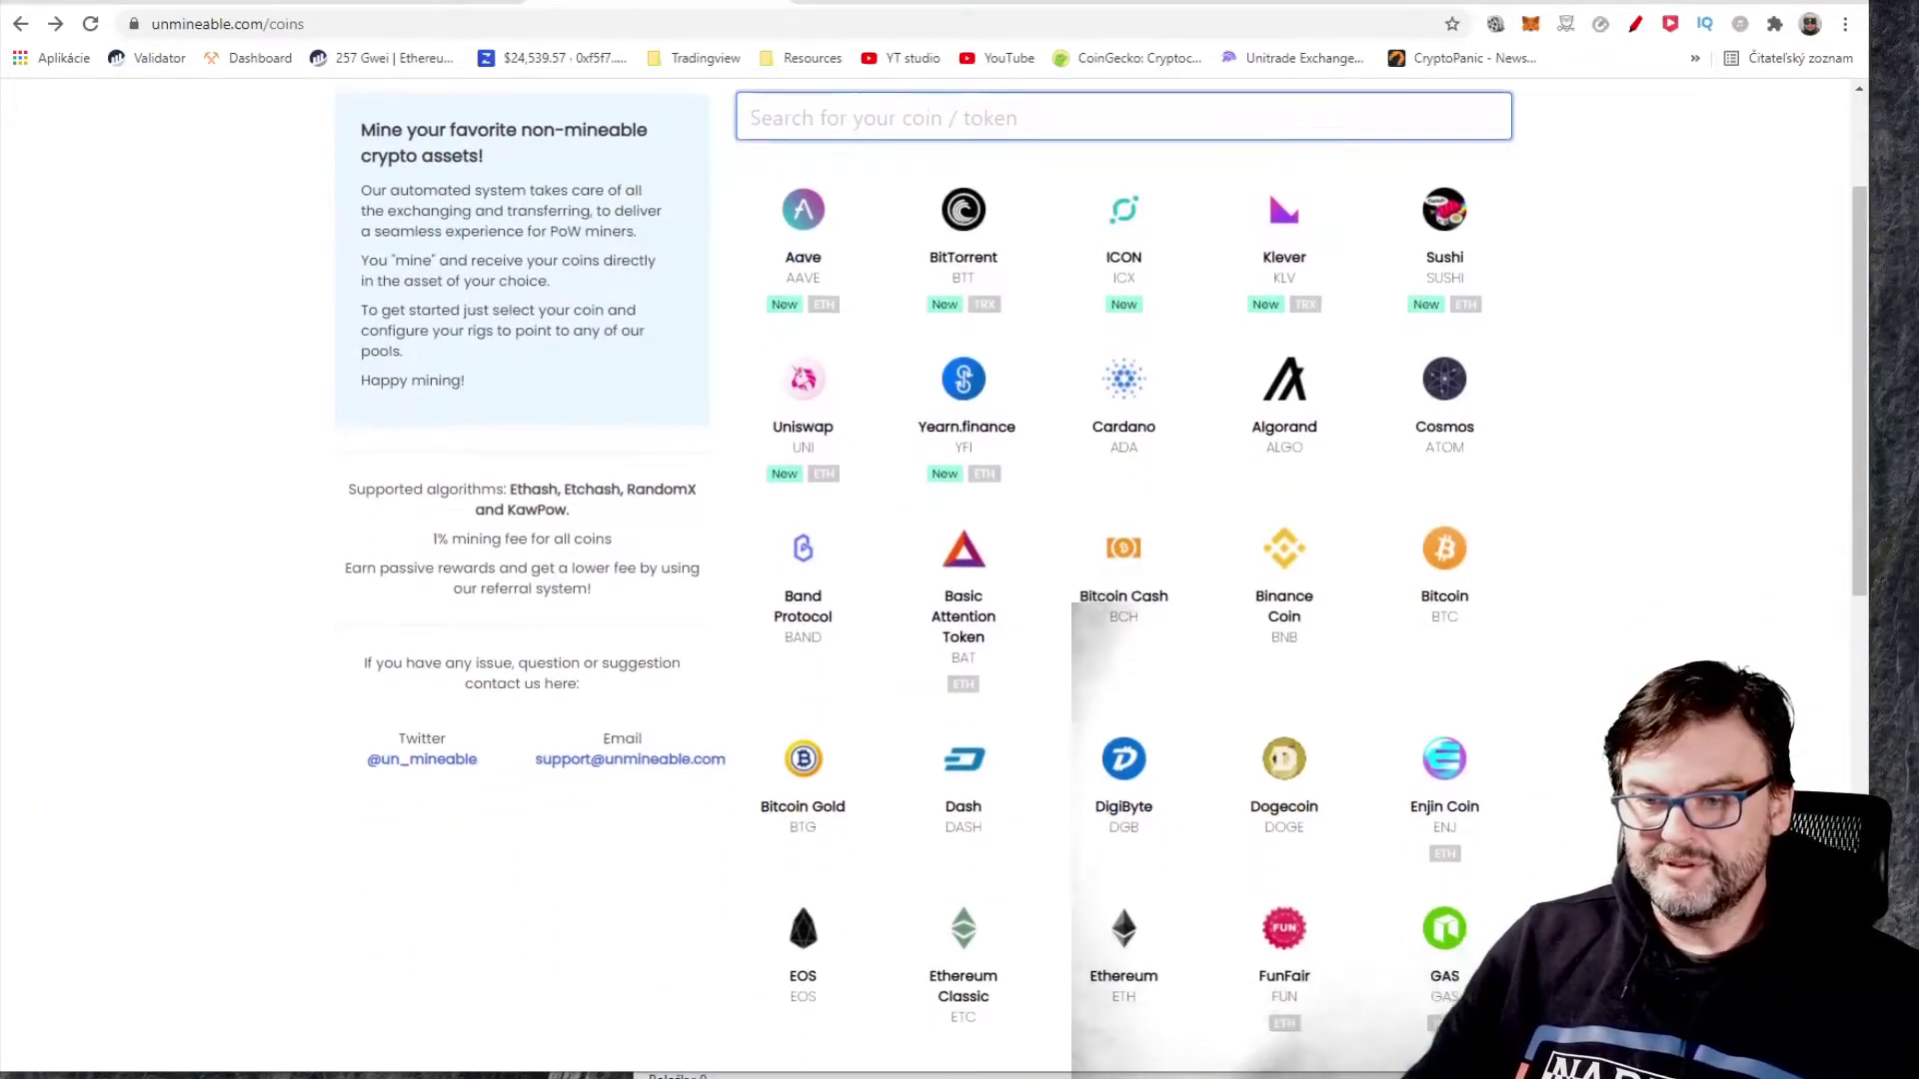
{"action": "scroll", "coordinate": [1477, 449], "scroll_direction": "up", "scroll_amount": 2}
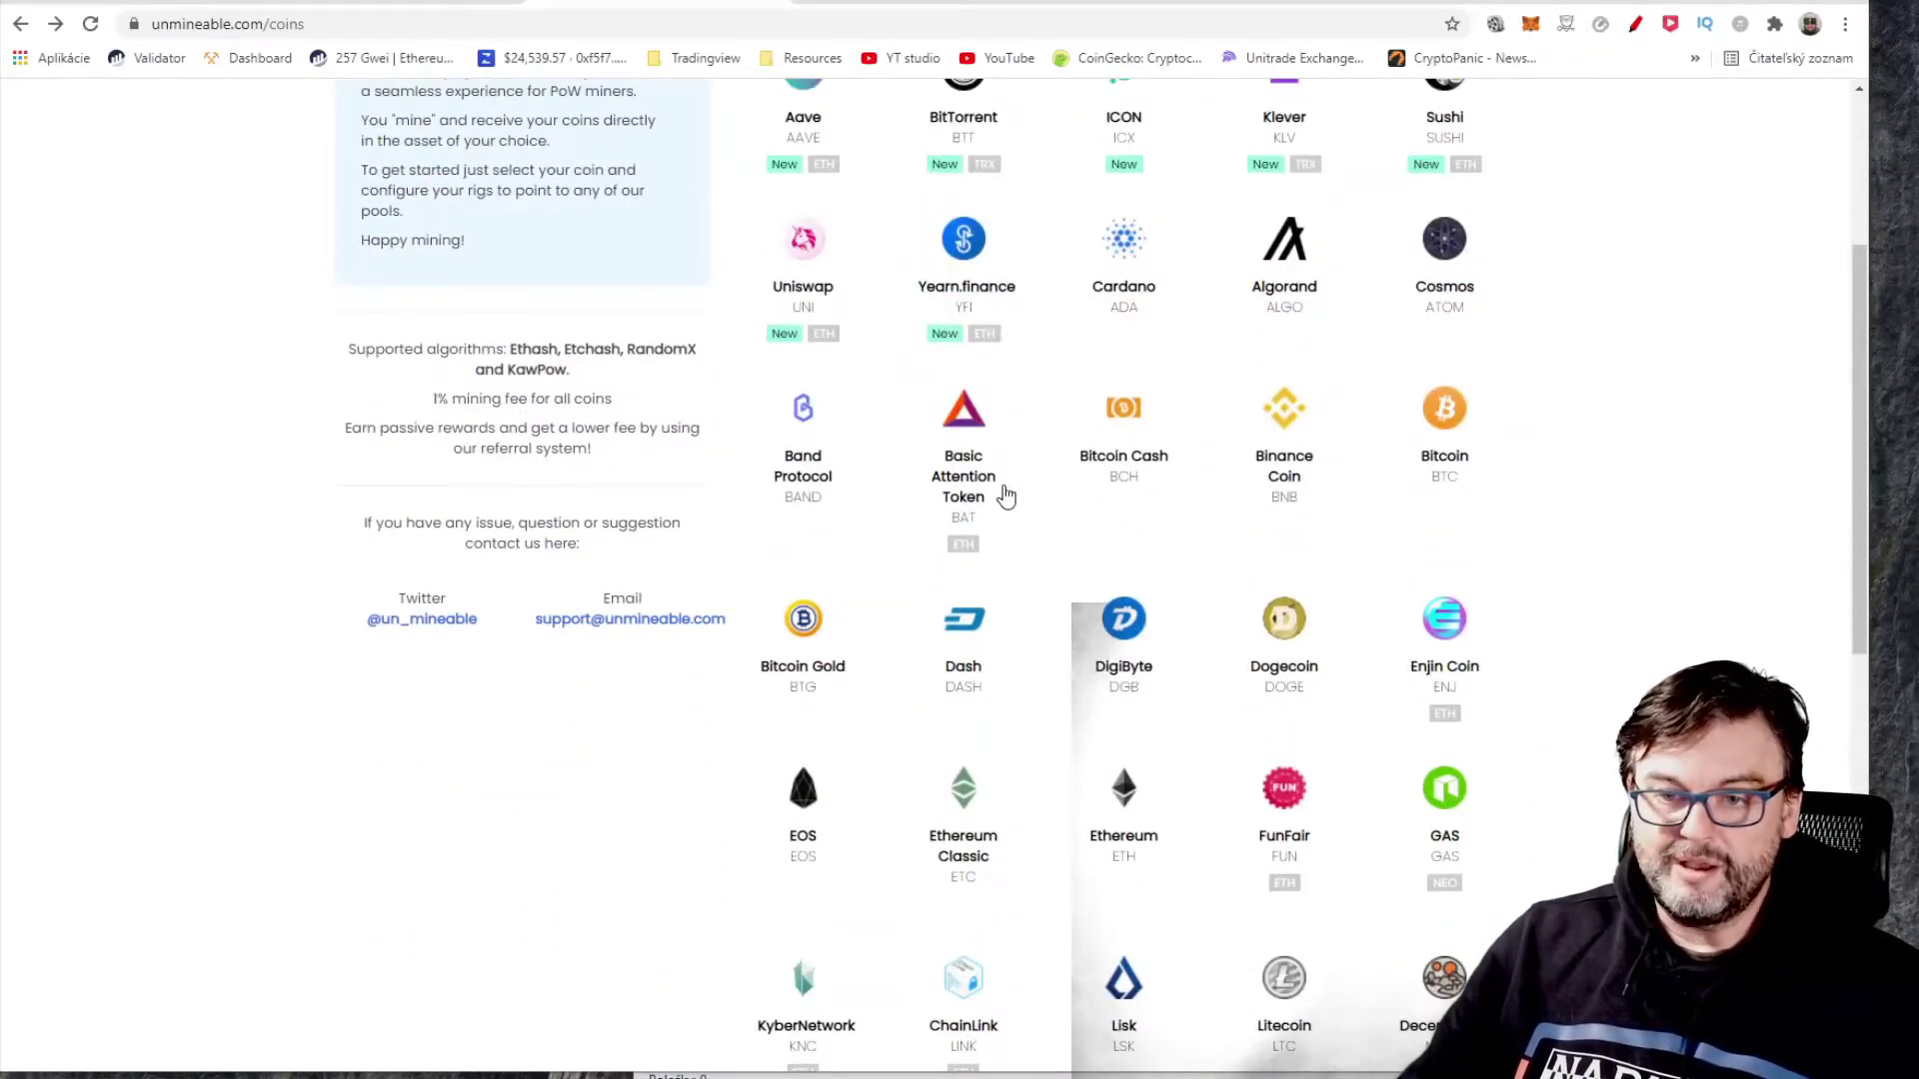
{"action": "scroll", "coordinate": [1556, 608], "scroll_direction": "down", "scroll_amount": 1}
{"action": "scroll", "coordinate": [1556, 608], "scroll_direction": "down", "scroll_amount": 3}
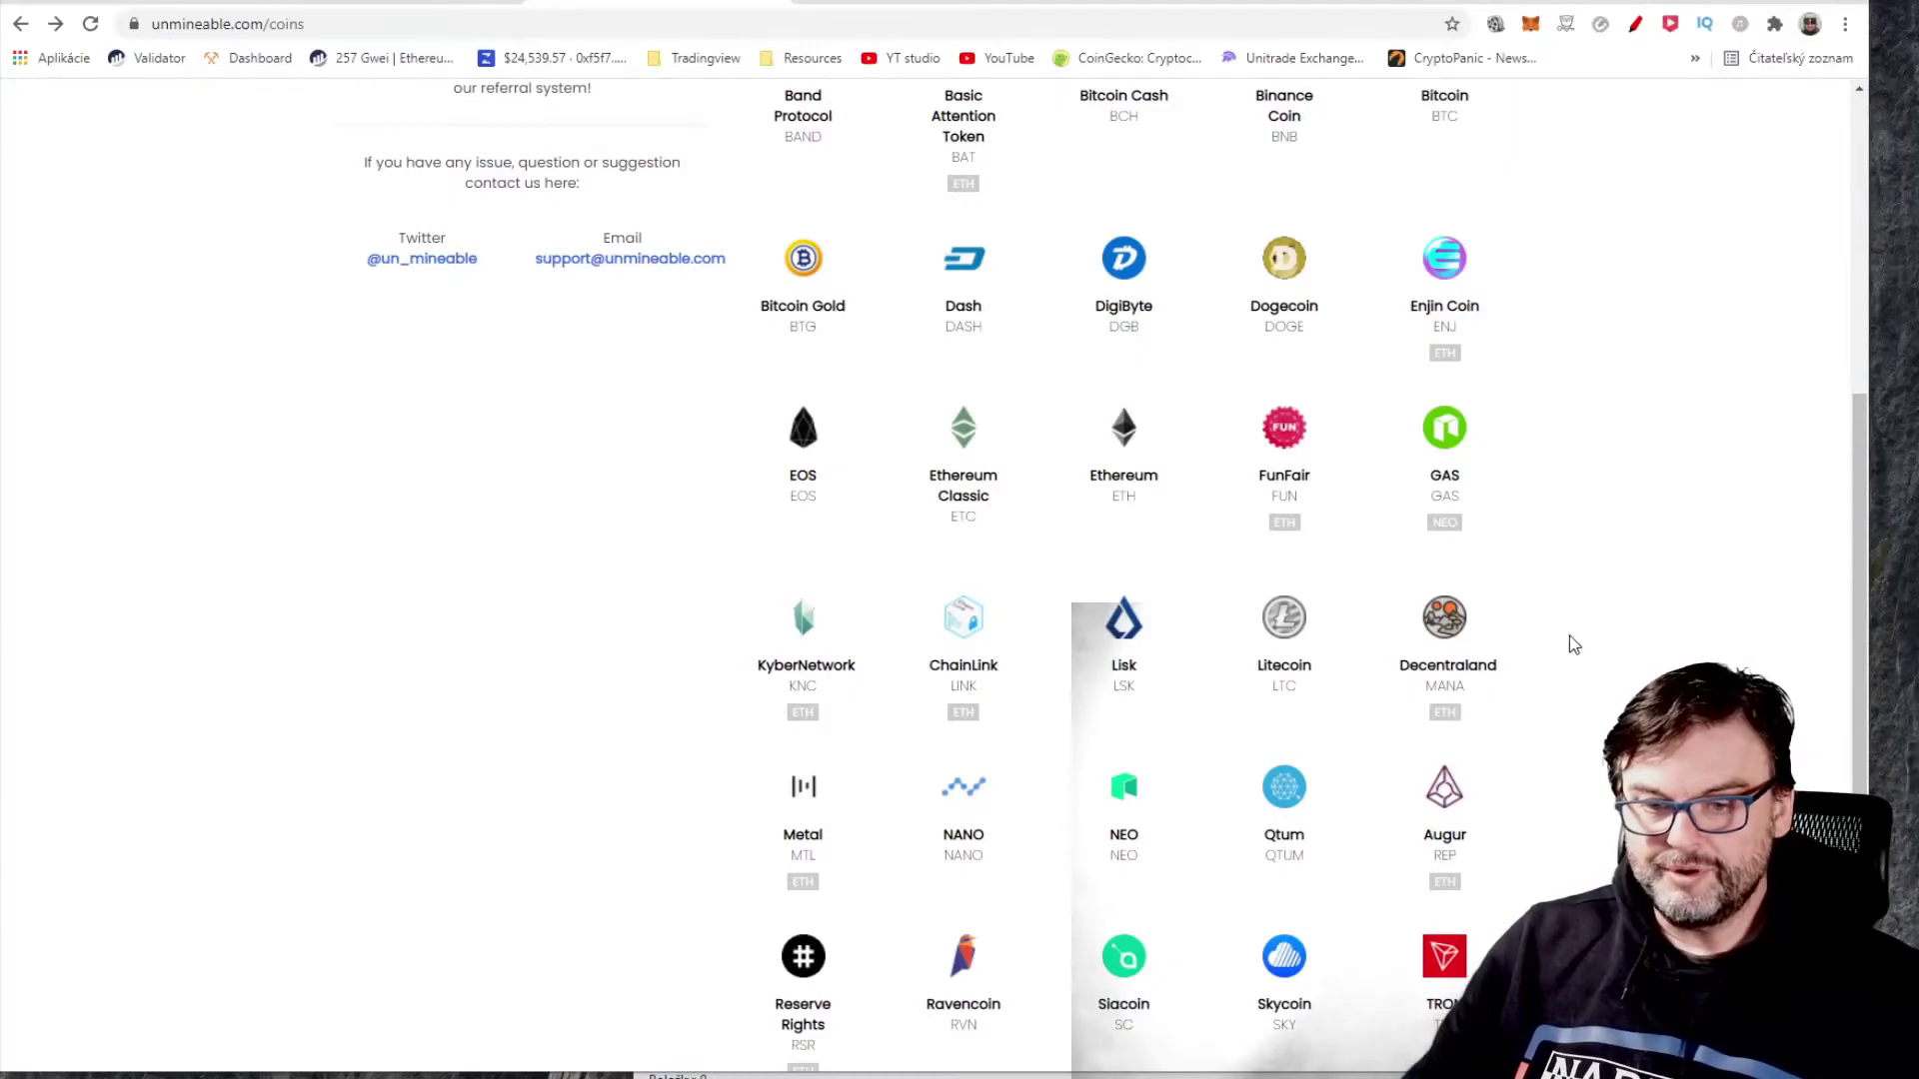
{"action": "scroll", "coordinate": [1563, 620], "scroll_direction": "down", "scroll_amount": 2}
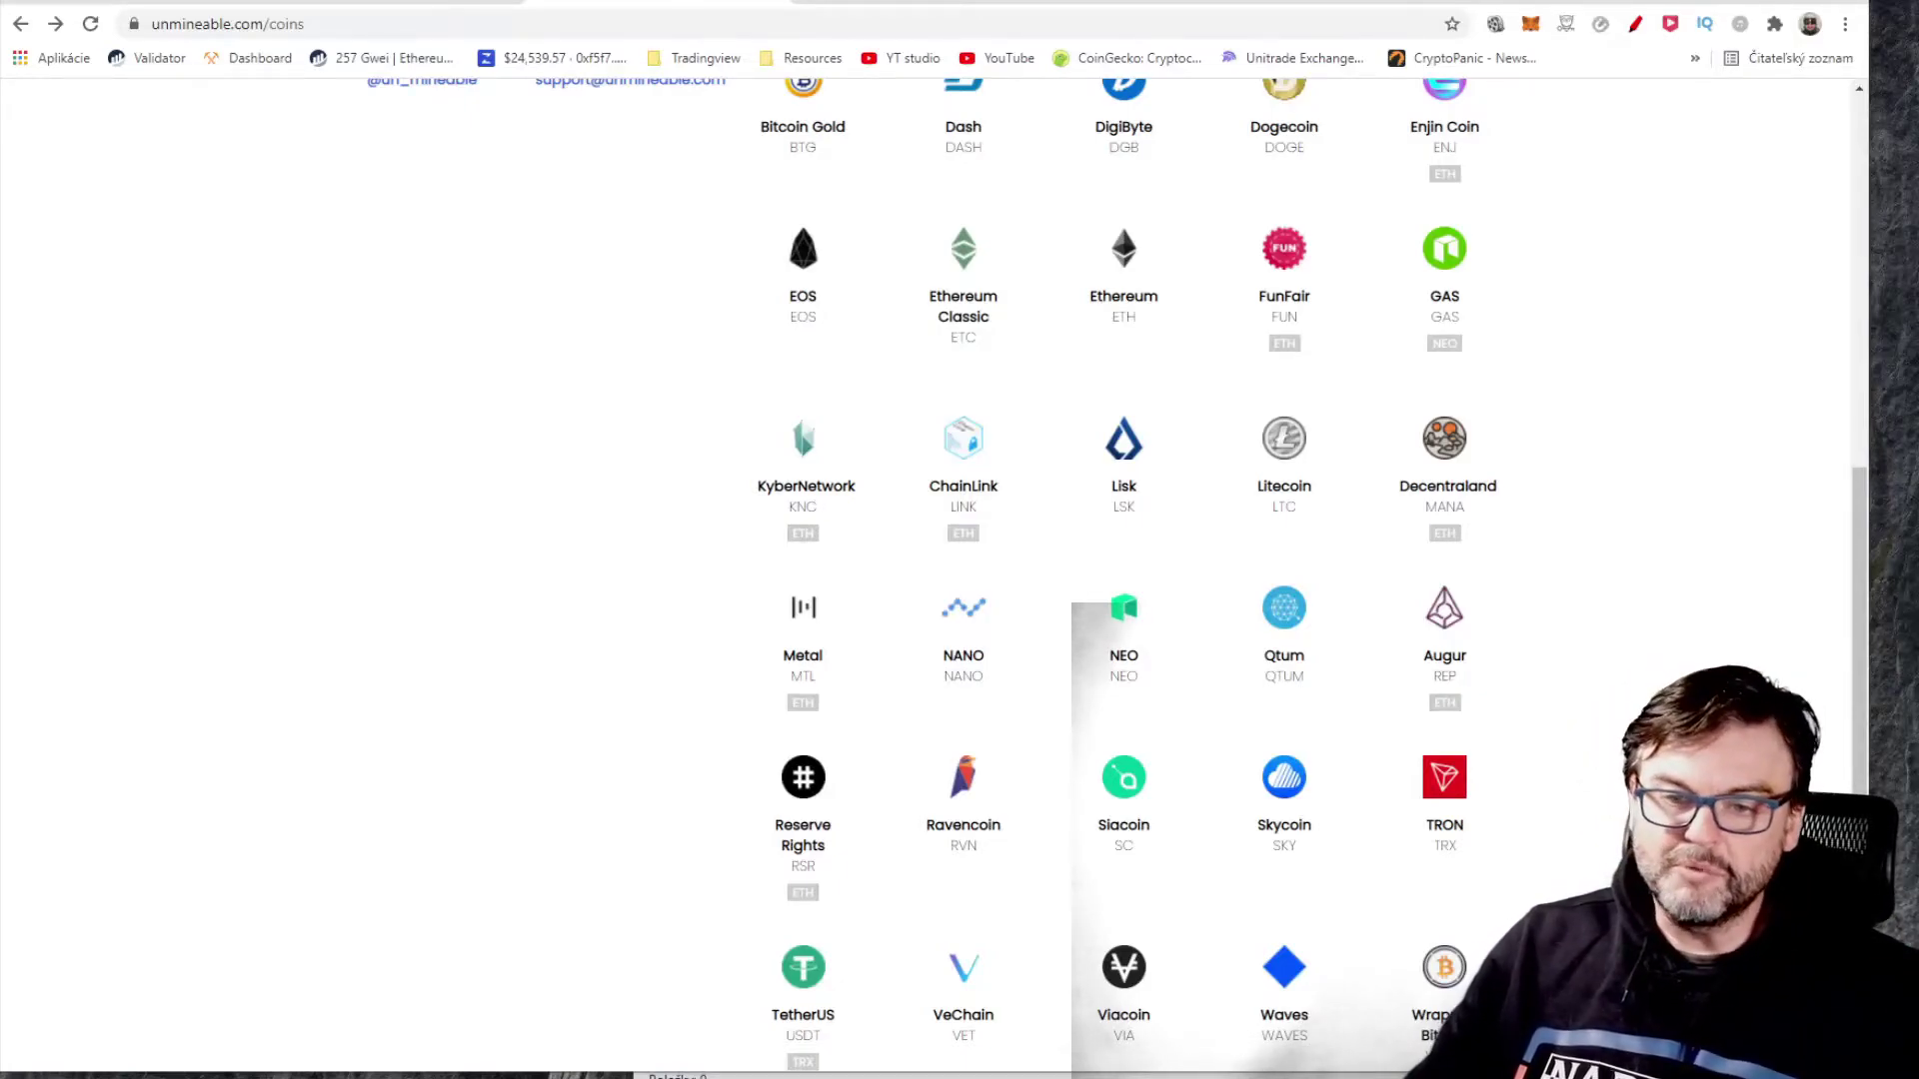
{"action": "scroll", "coordinate": [960, 560], "scroll_direction": "down", "scroll_amount": 4}
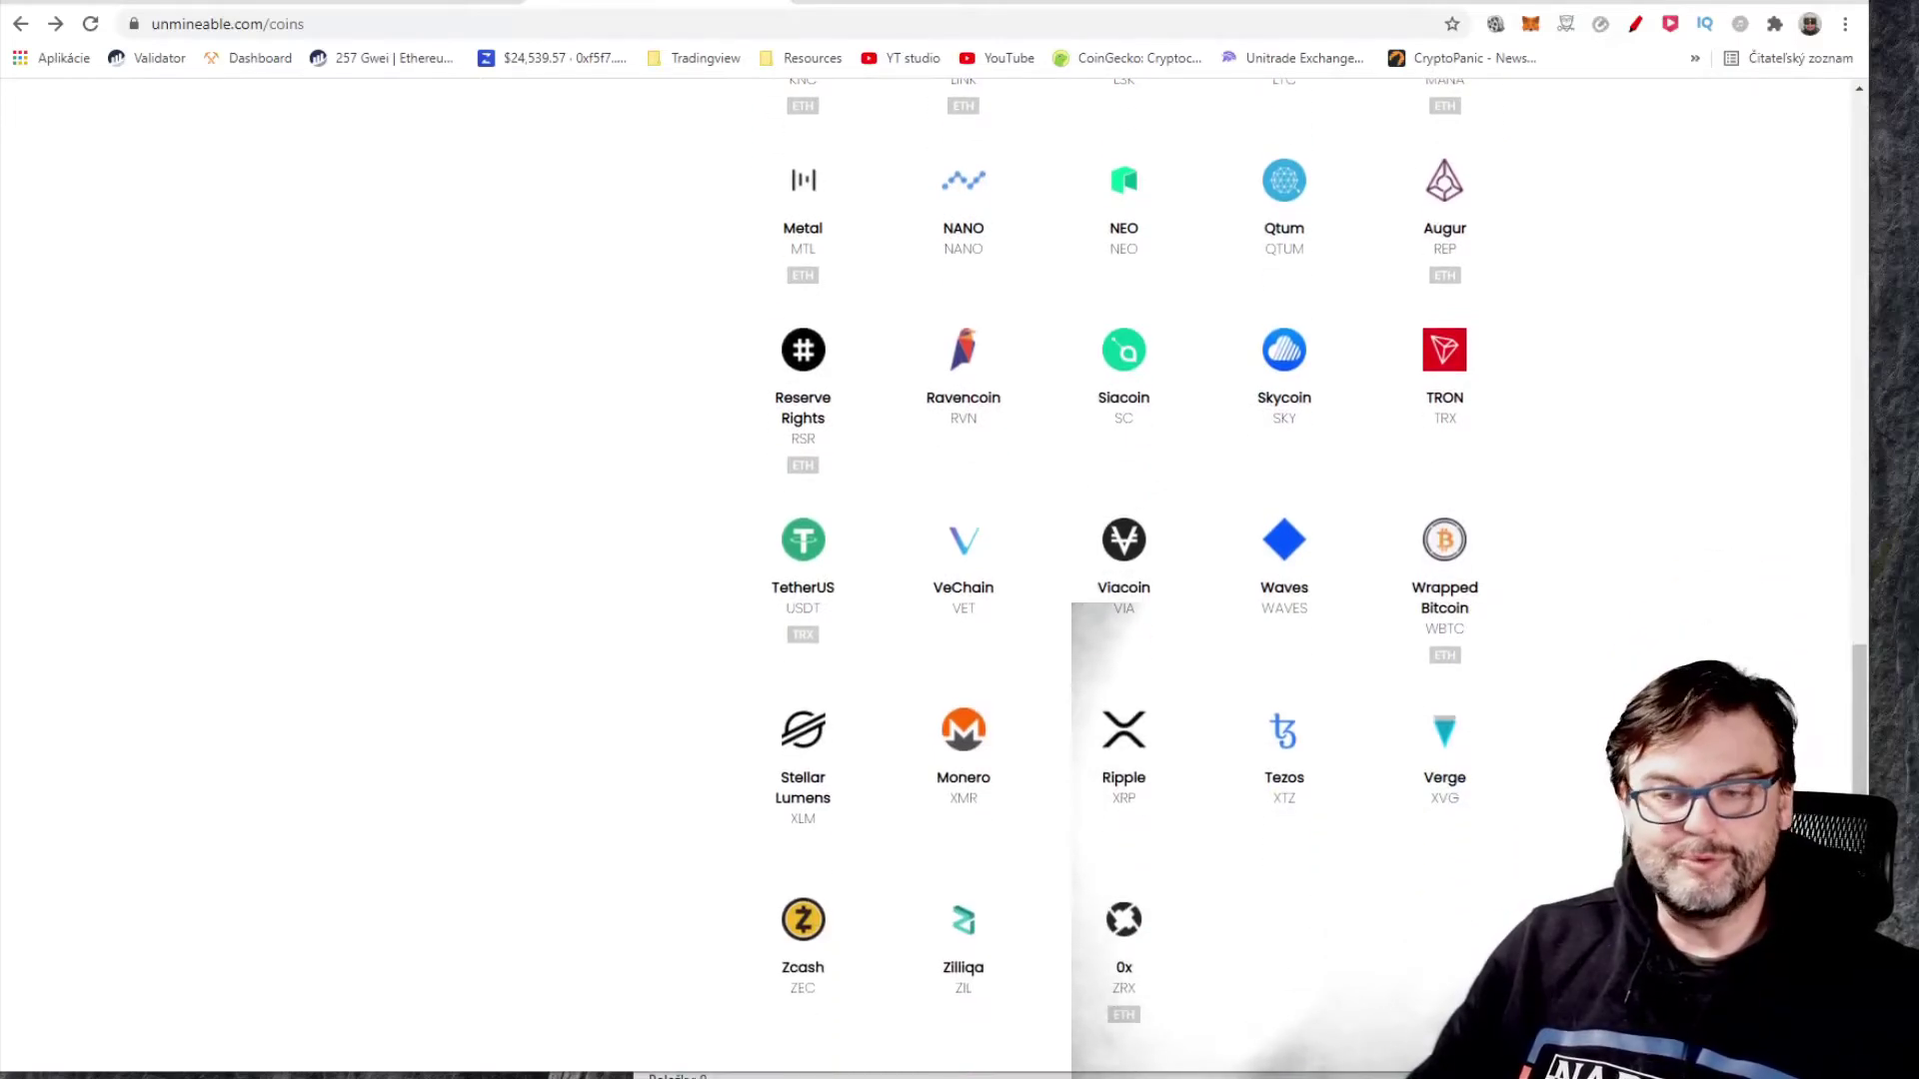
{"action": "scroll", "coordinate": [1656, 442], "scroll_direction": "up", "scroll_amount": 10}
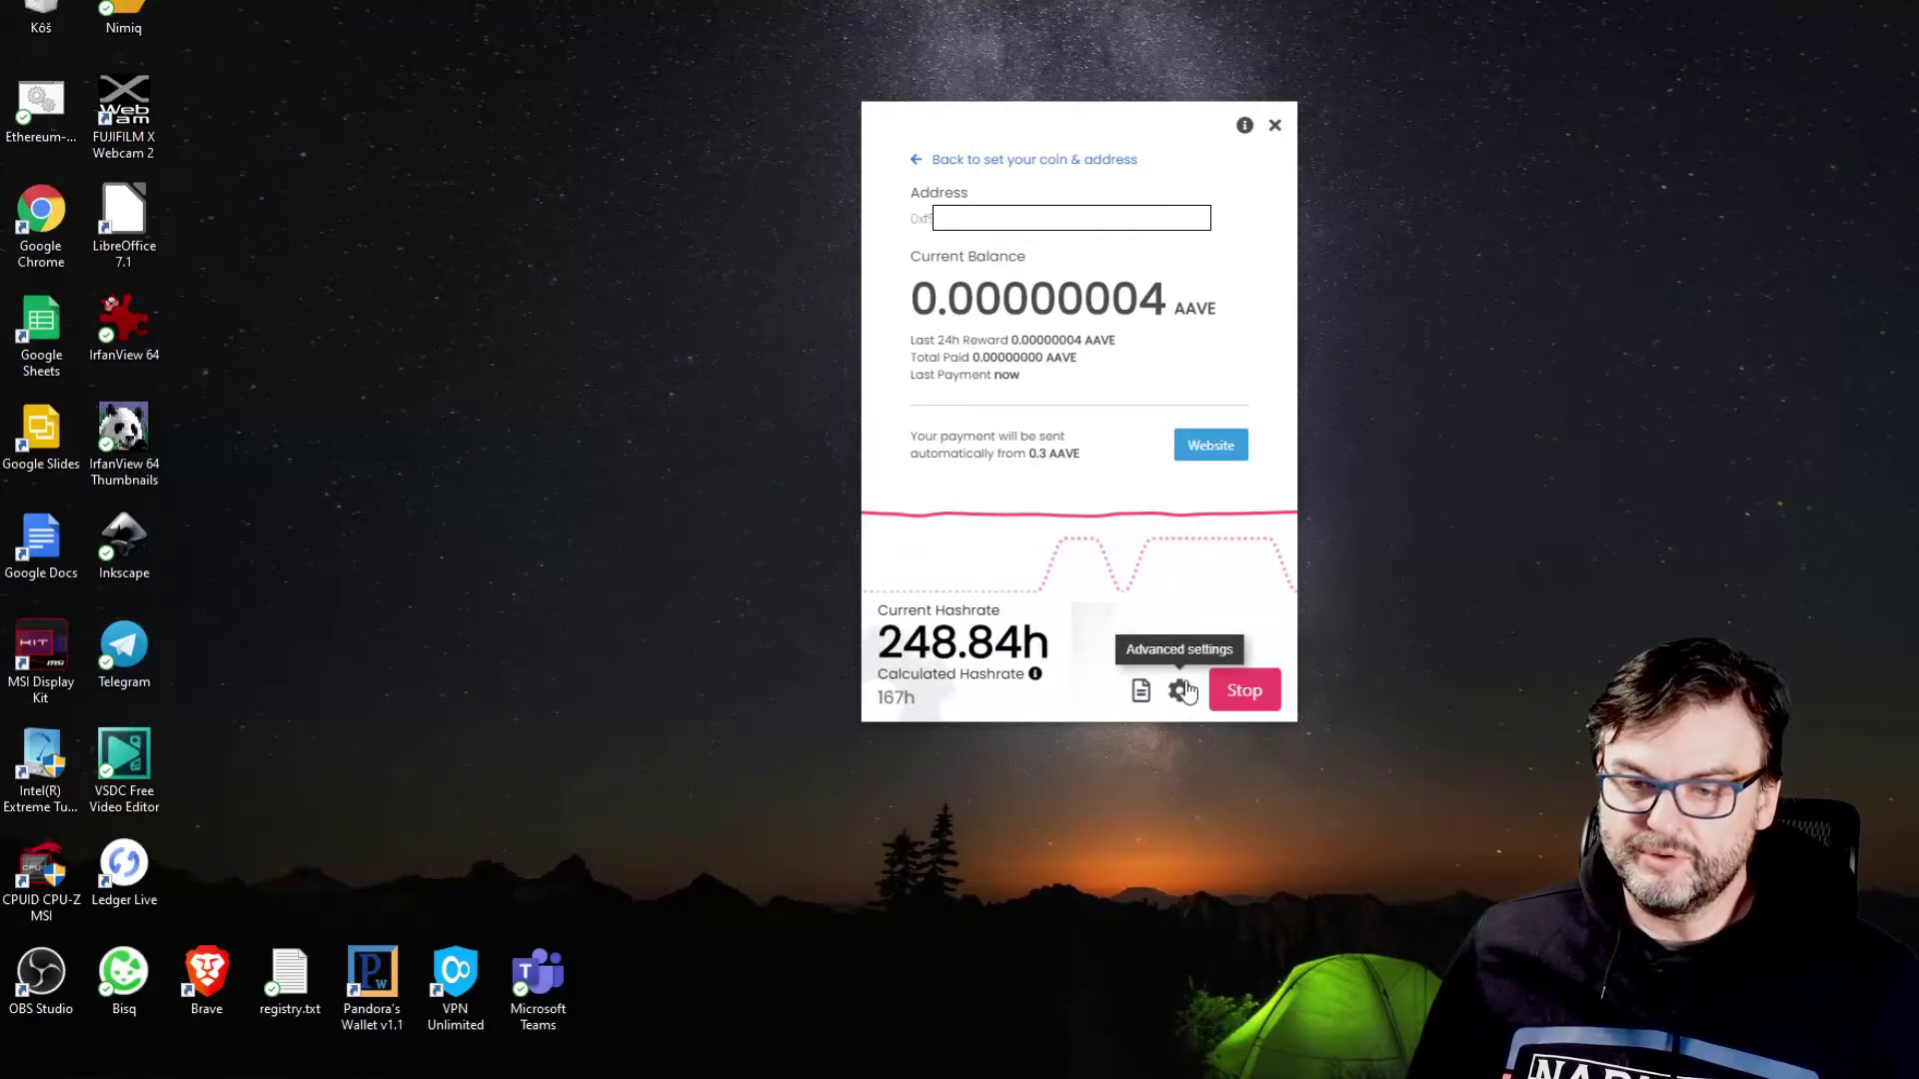
In unMineable Miner's advanced settings, turn on starting mining on app start and set the mining intensity to High.
{"action": "left_click", "coordinate": [1180, 690]}
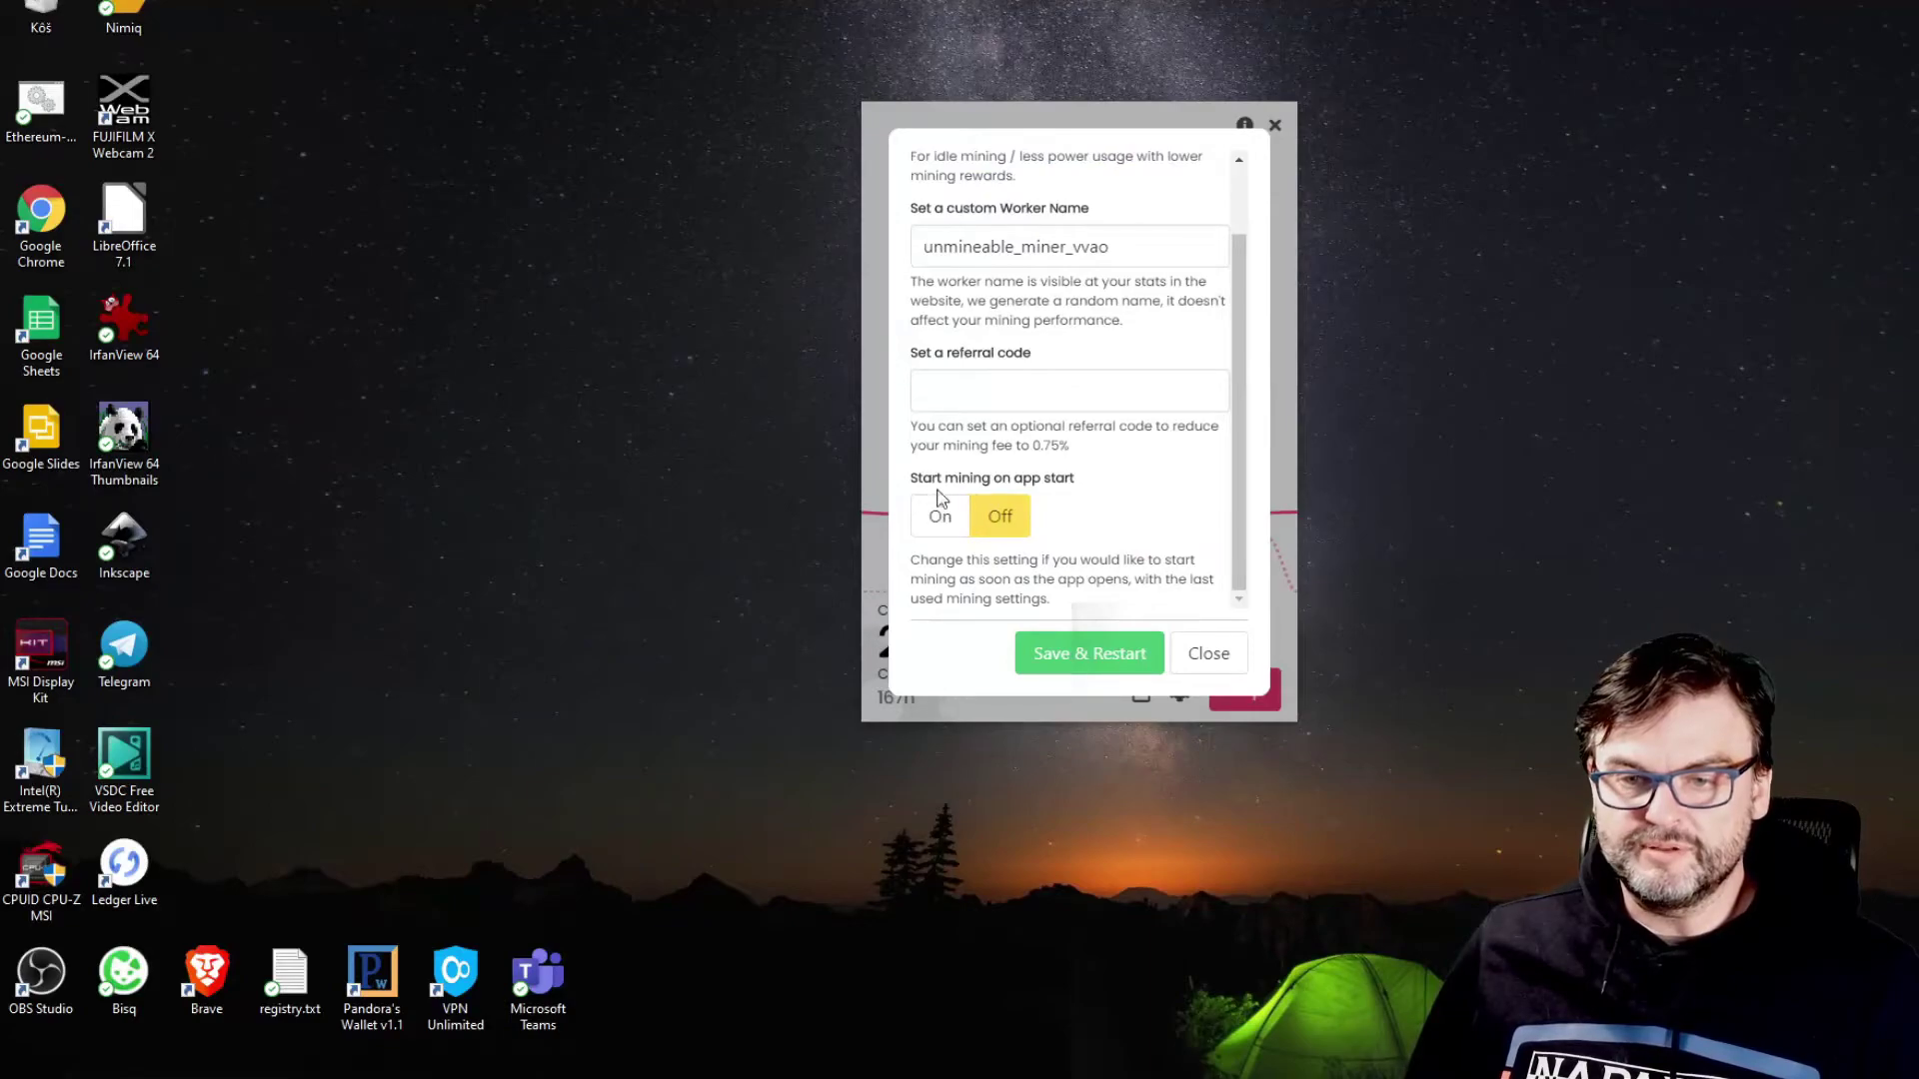
{"action": "left_click", "coordinate": [946, 518]}
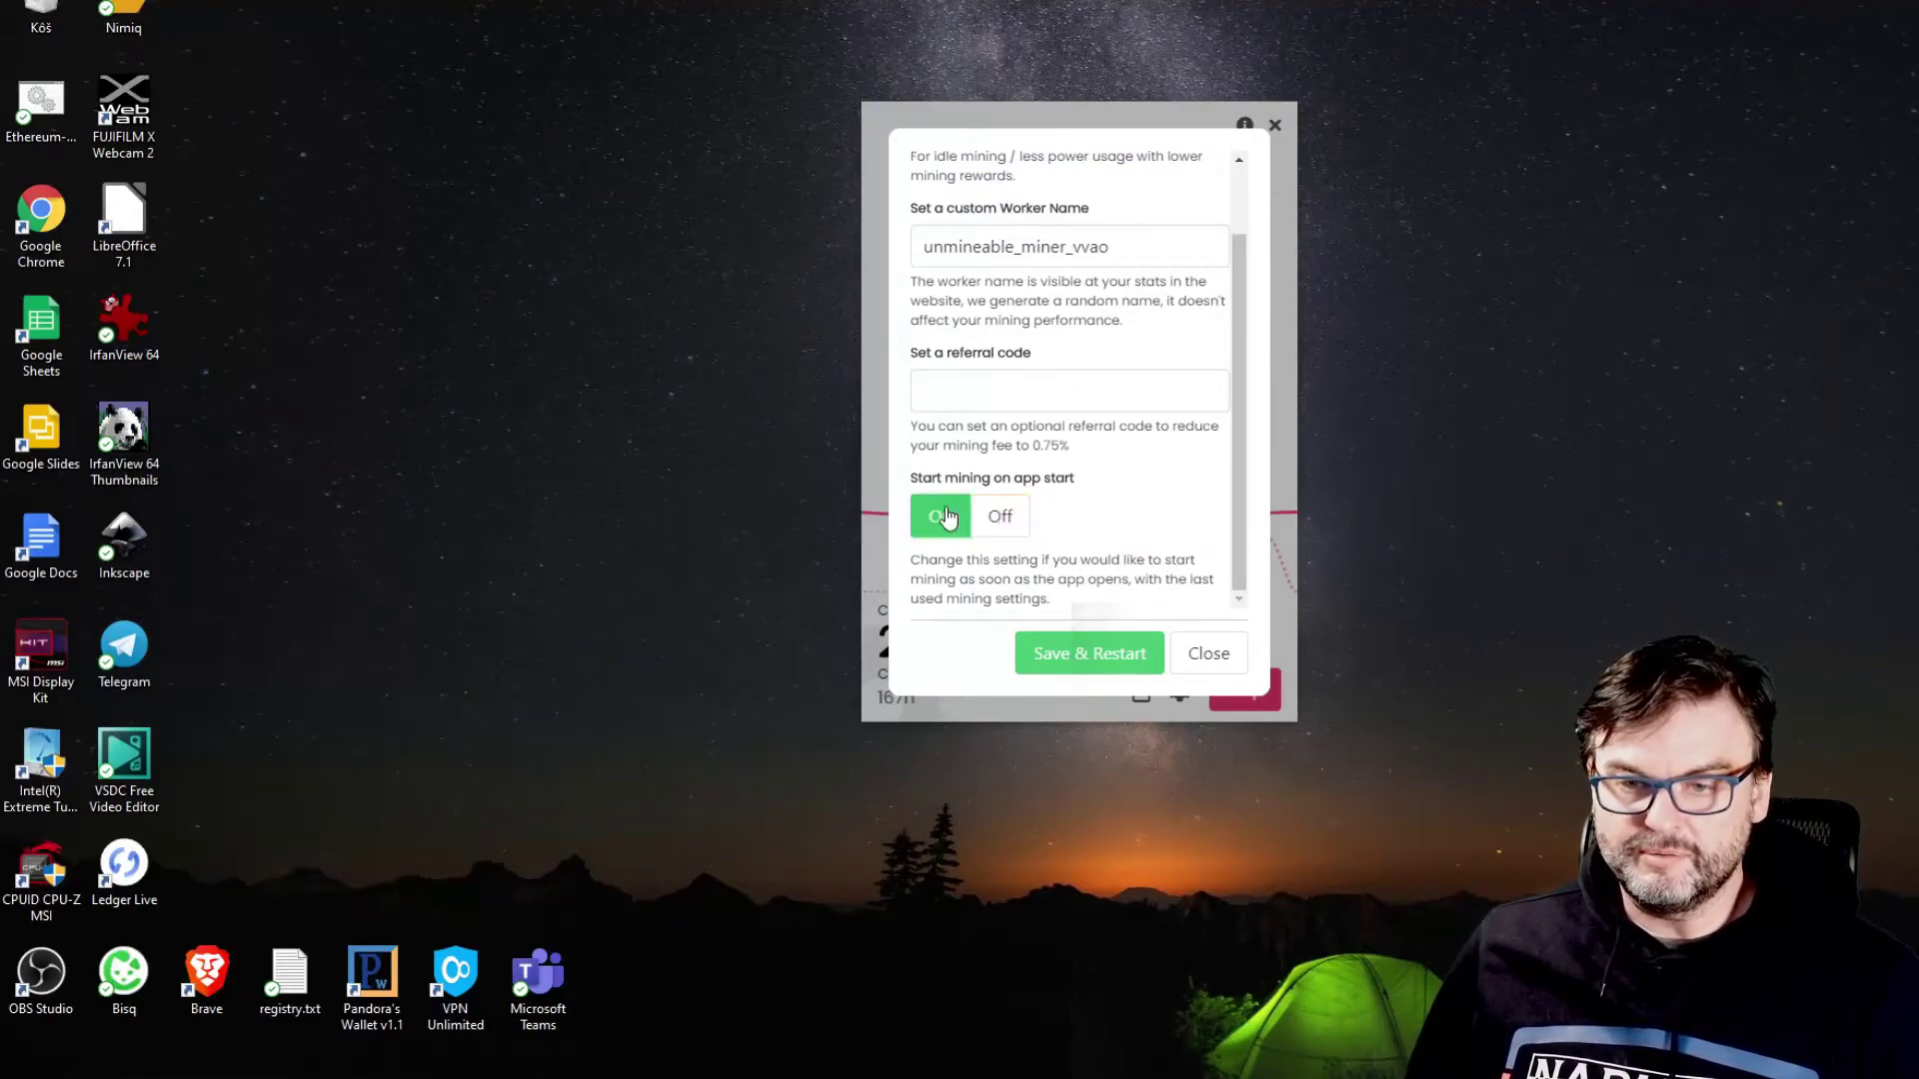
{"action": "scroll", "coordinate": [1075, 506], "scroll_direction": "up", "scroll_amount": 3}
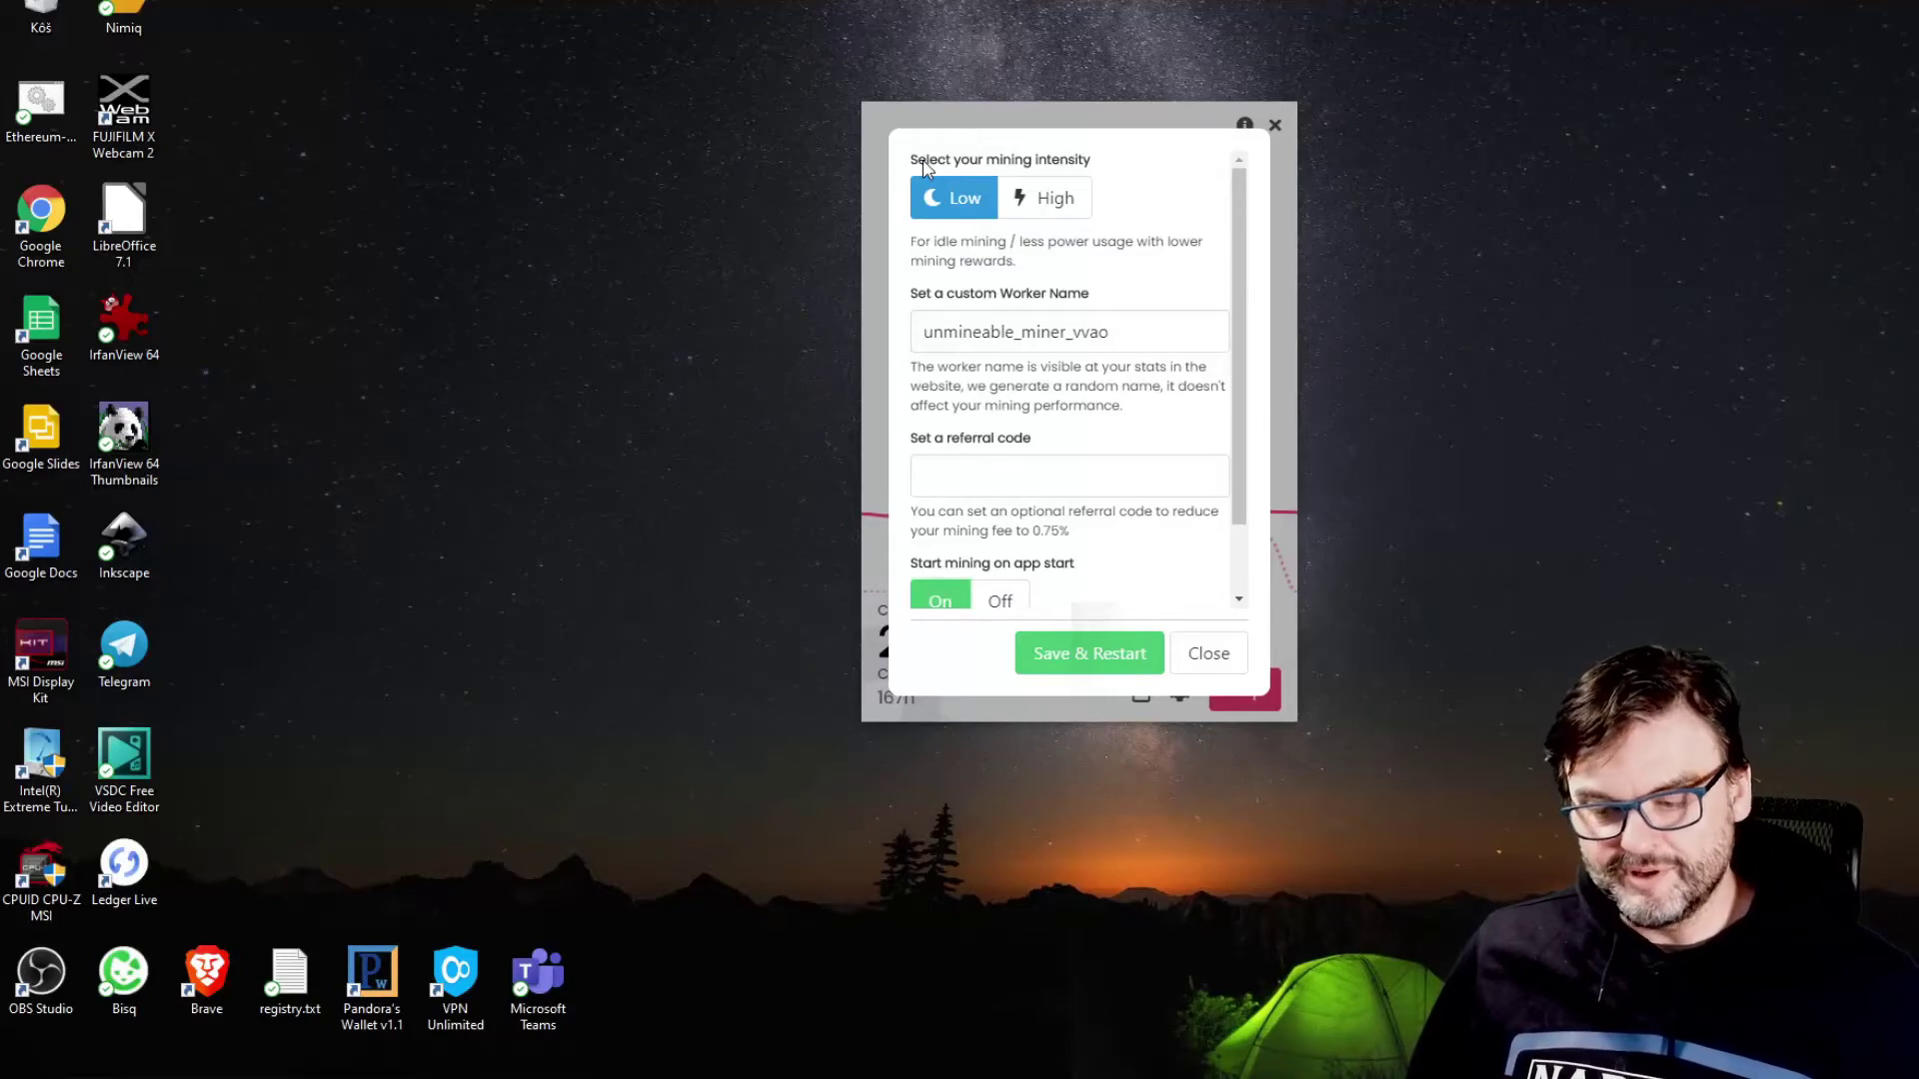
{"action": "left_click", "coordinate": [1051, 207]}
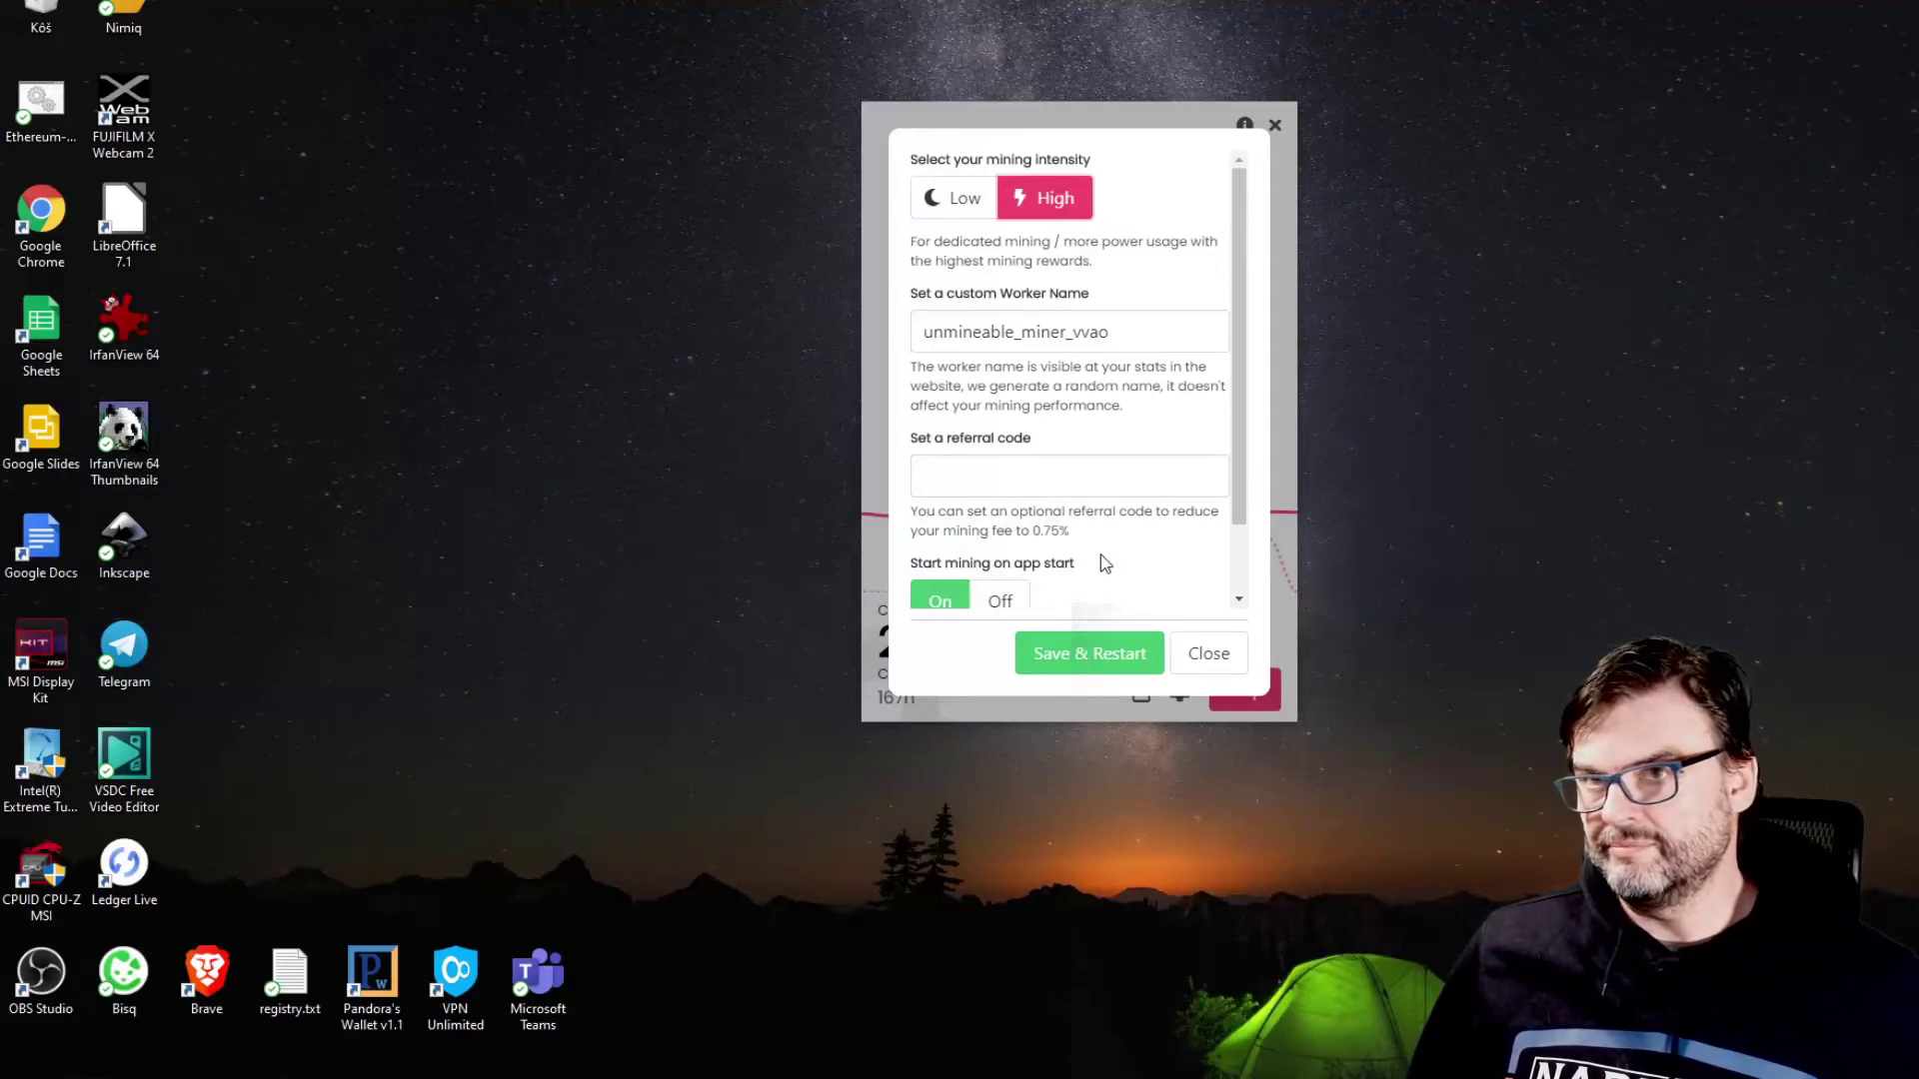
{"action": "scroll", "coordinate": [1099, 490], "scroll_direction": "down", "scroll_amount": 2}
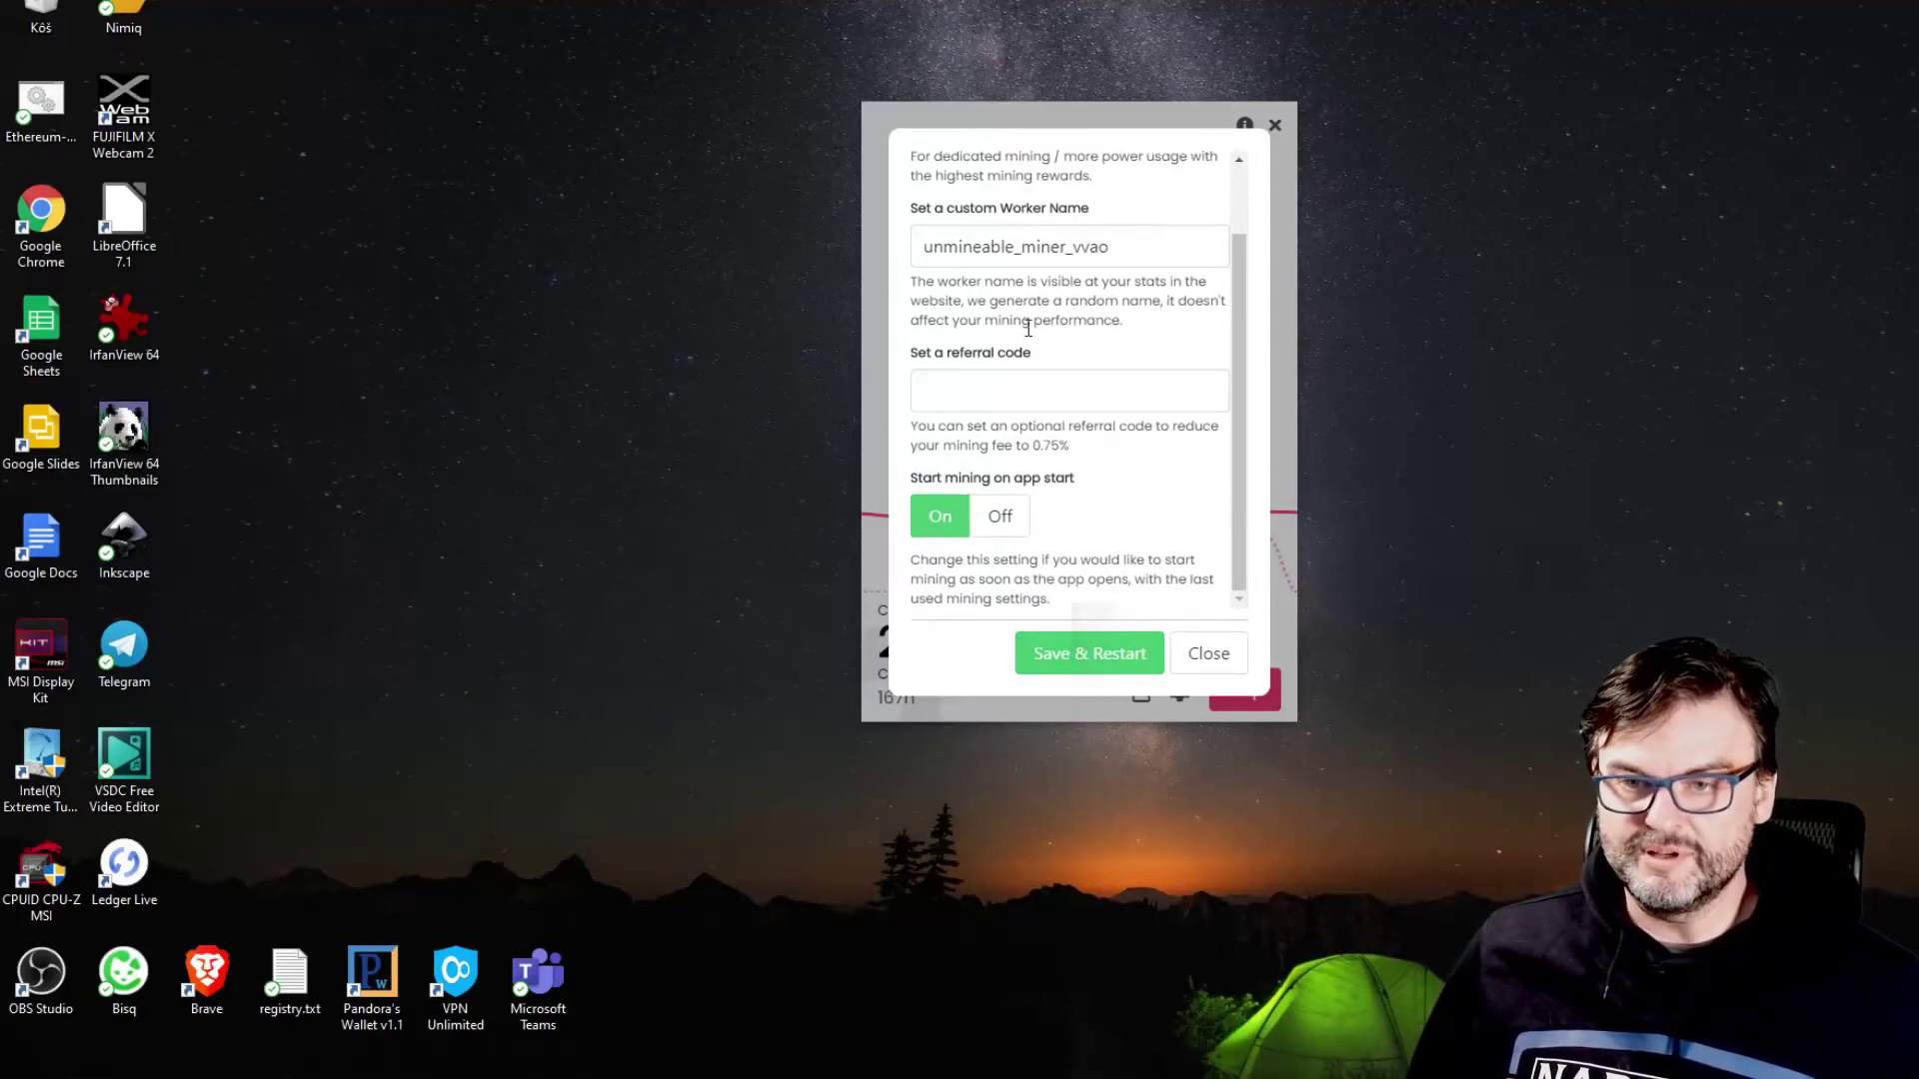
{"action": "scroll", "coordinate": [1107, 465], "scroll_direction": "up", "scroll_amount": 2}
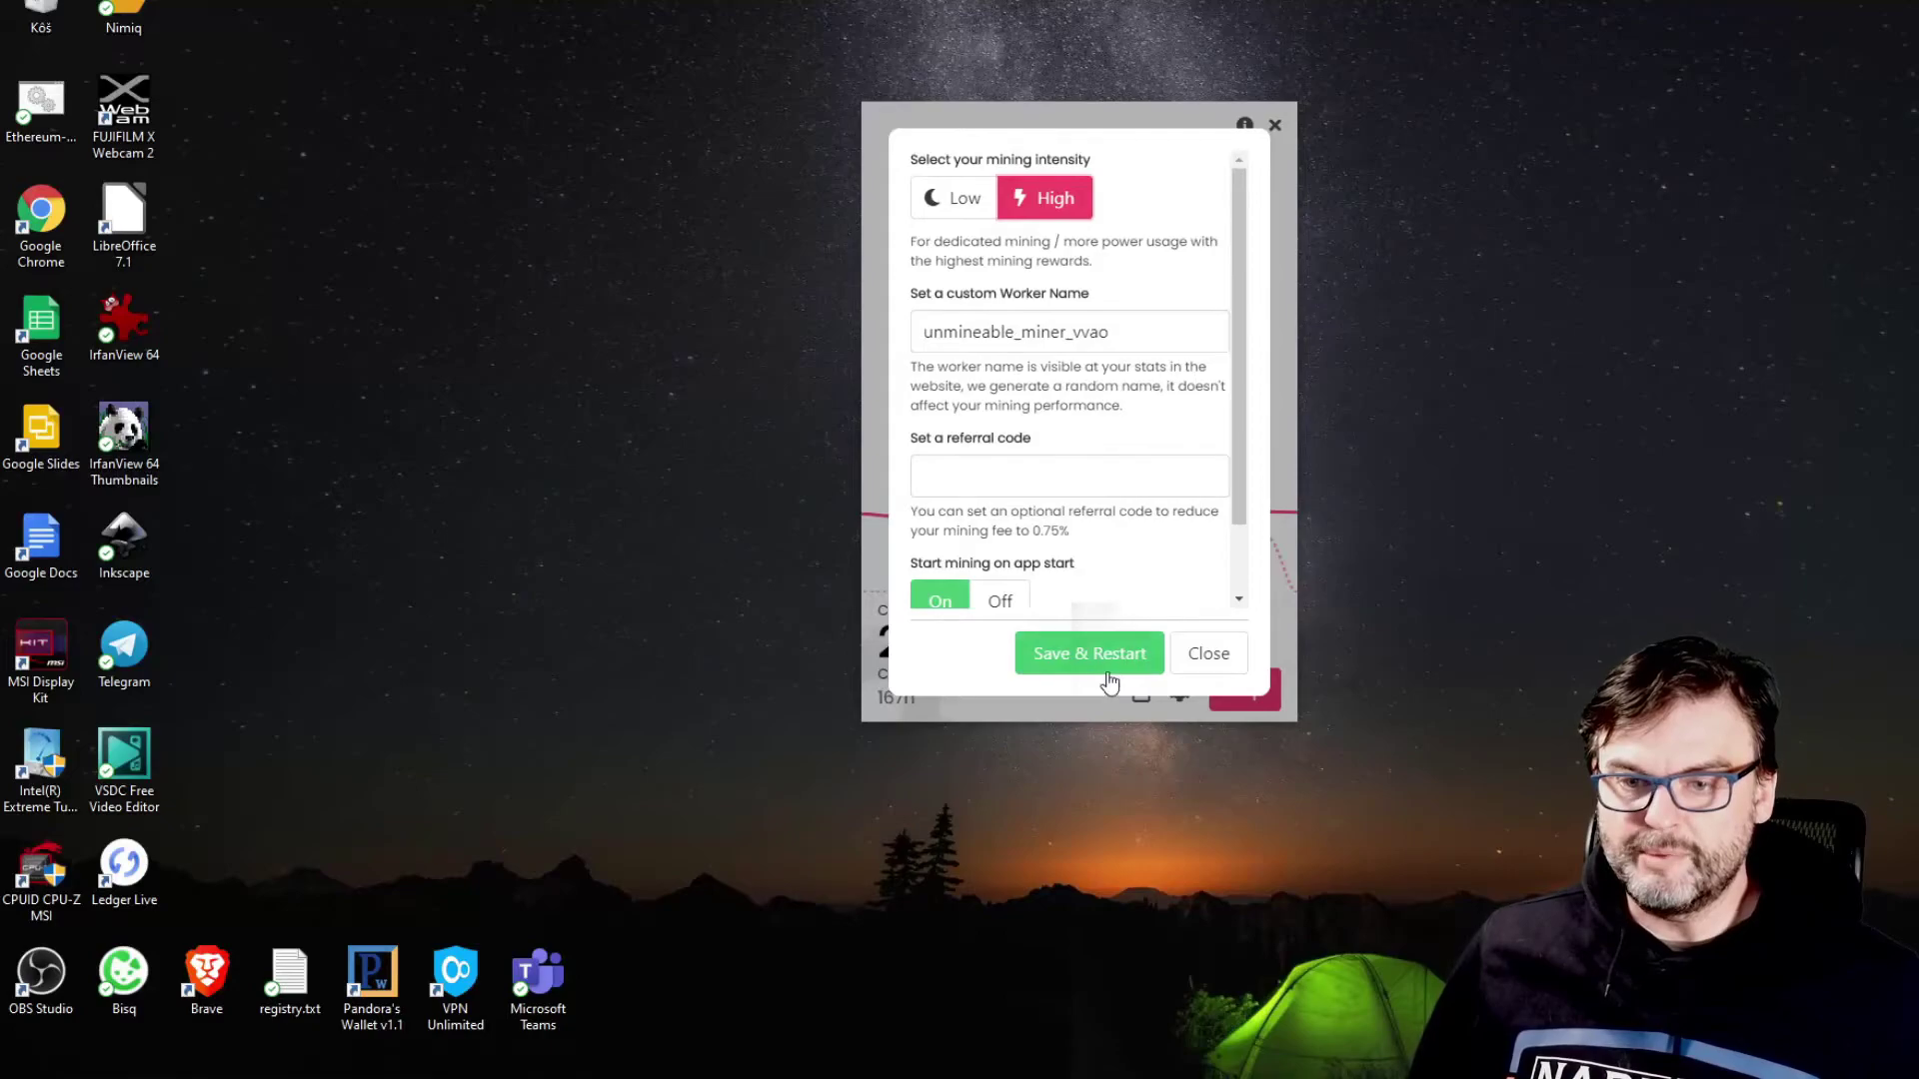